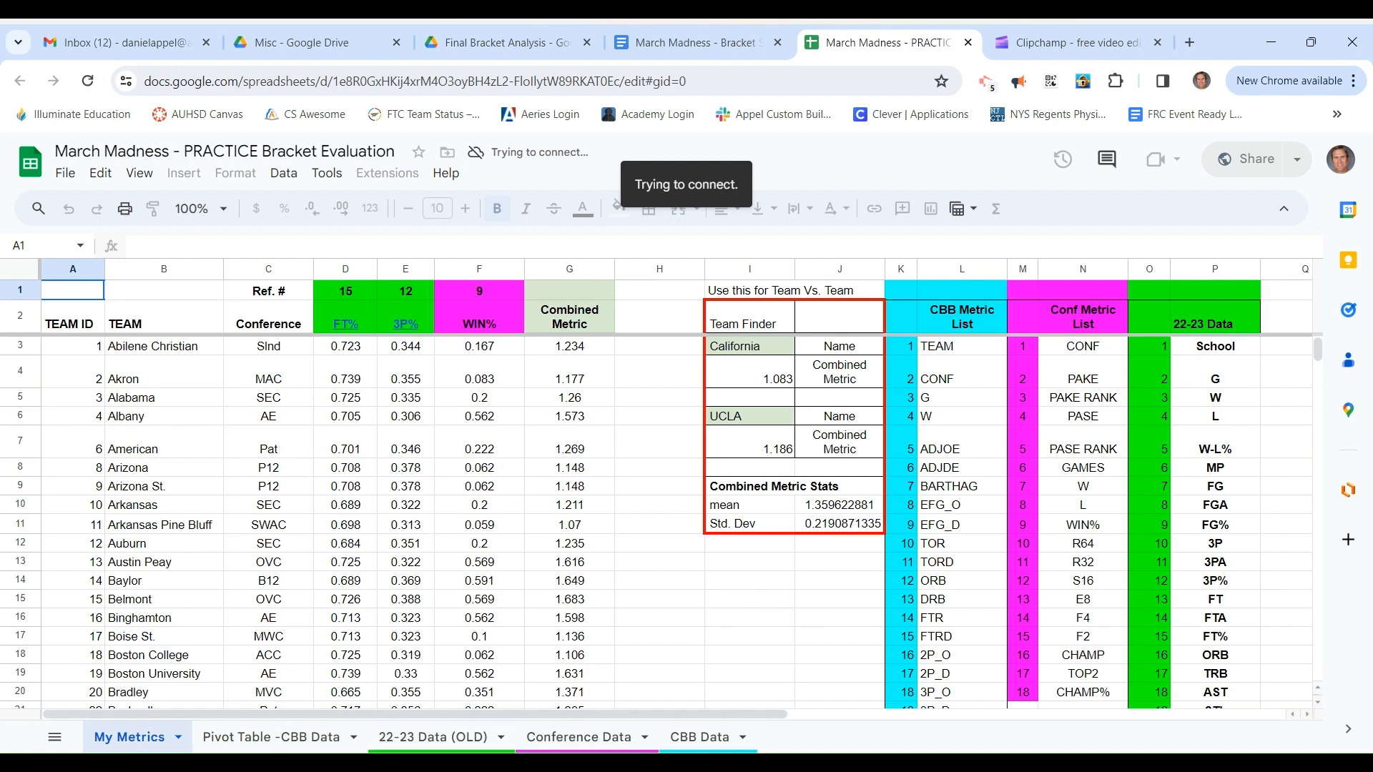
# Step: Review the 22-23 Data (OLD) sheet across to its last columns and select the green header cells W2:Y2
pyautogui.click(449, 741)
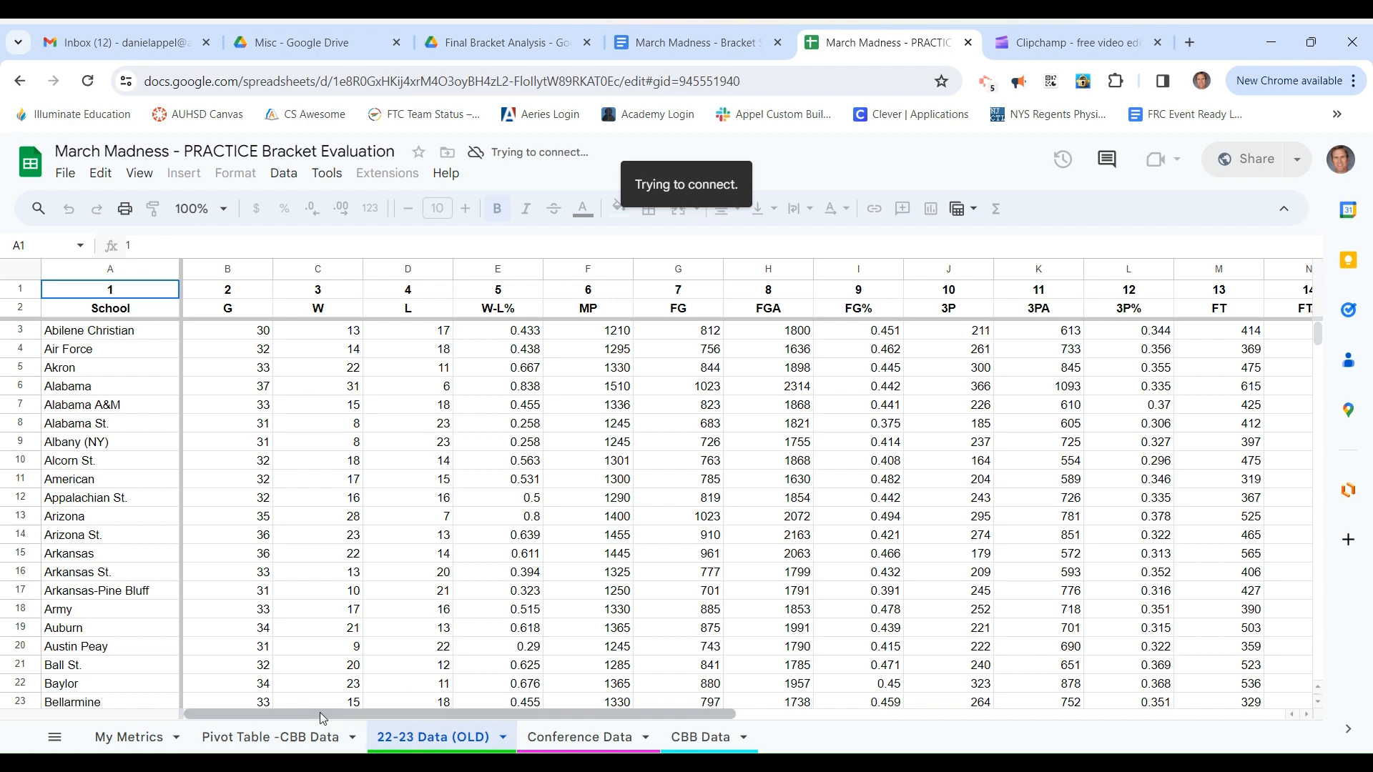
pyautogui.moveTo(319, 711); pyautogui.dragTo(868, 713)
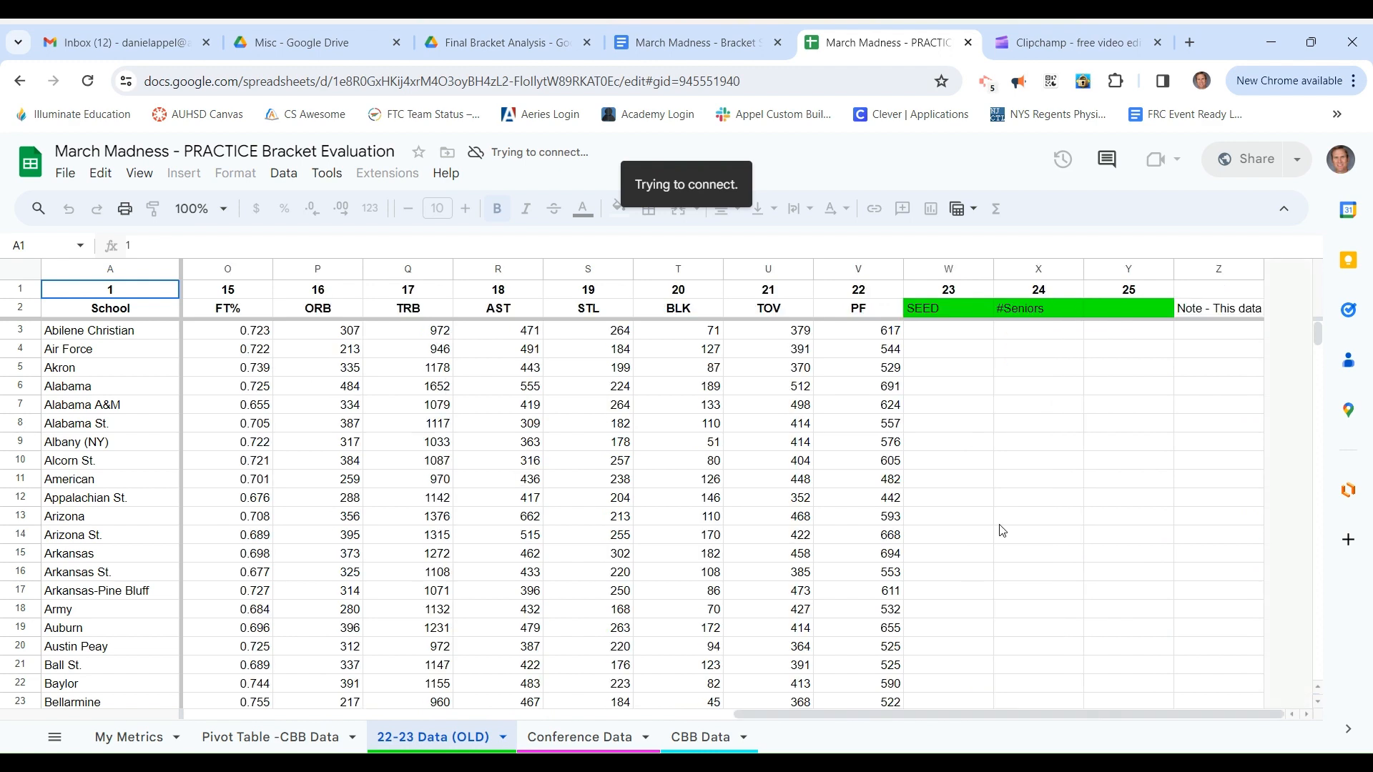
pyautogui.moveTo(946, 310); pyautogui.dragTo(1115, 309)
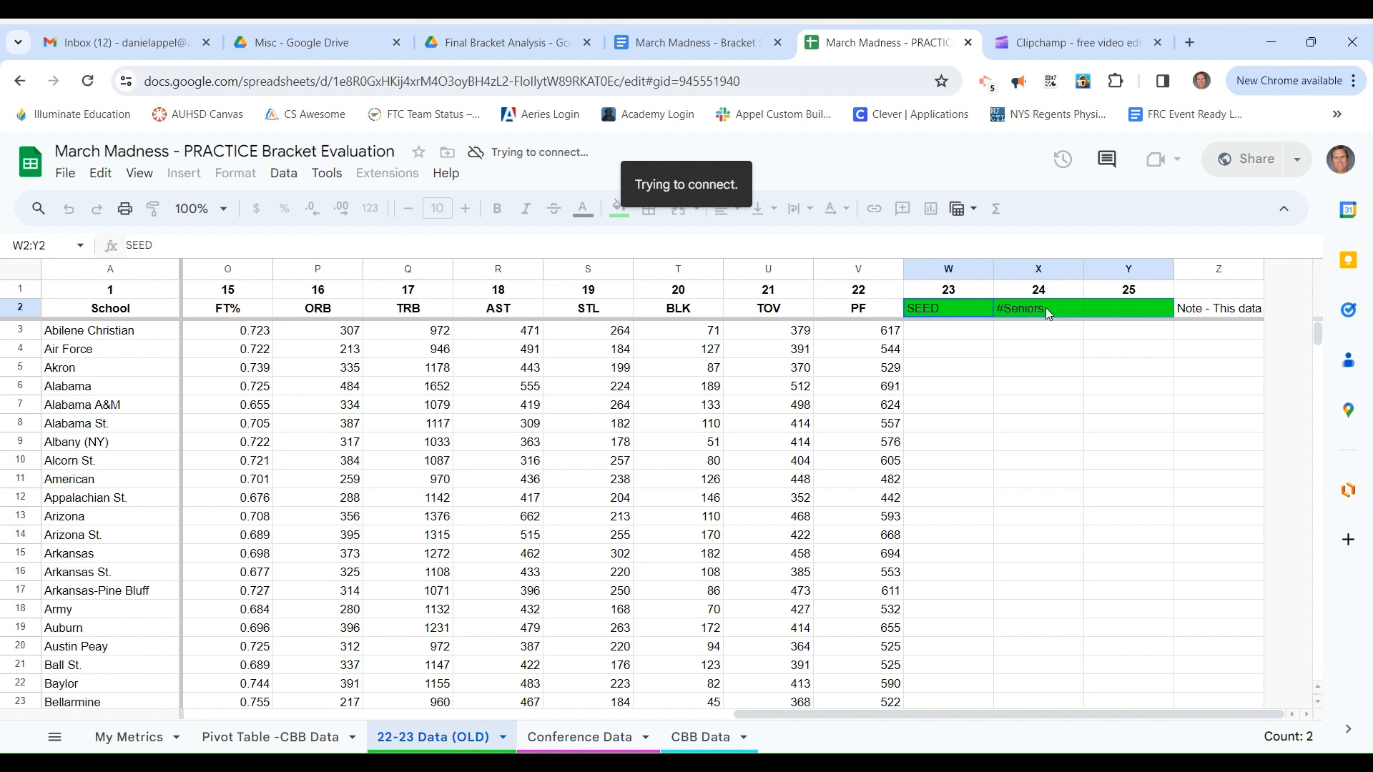
# Step: View the Conference Data and CBB Data sheets, ending on Conference Data
pyautogui.click(581, 737)
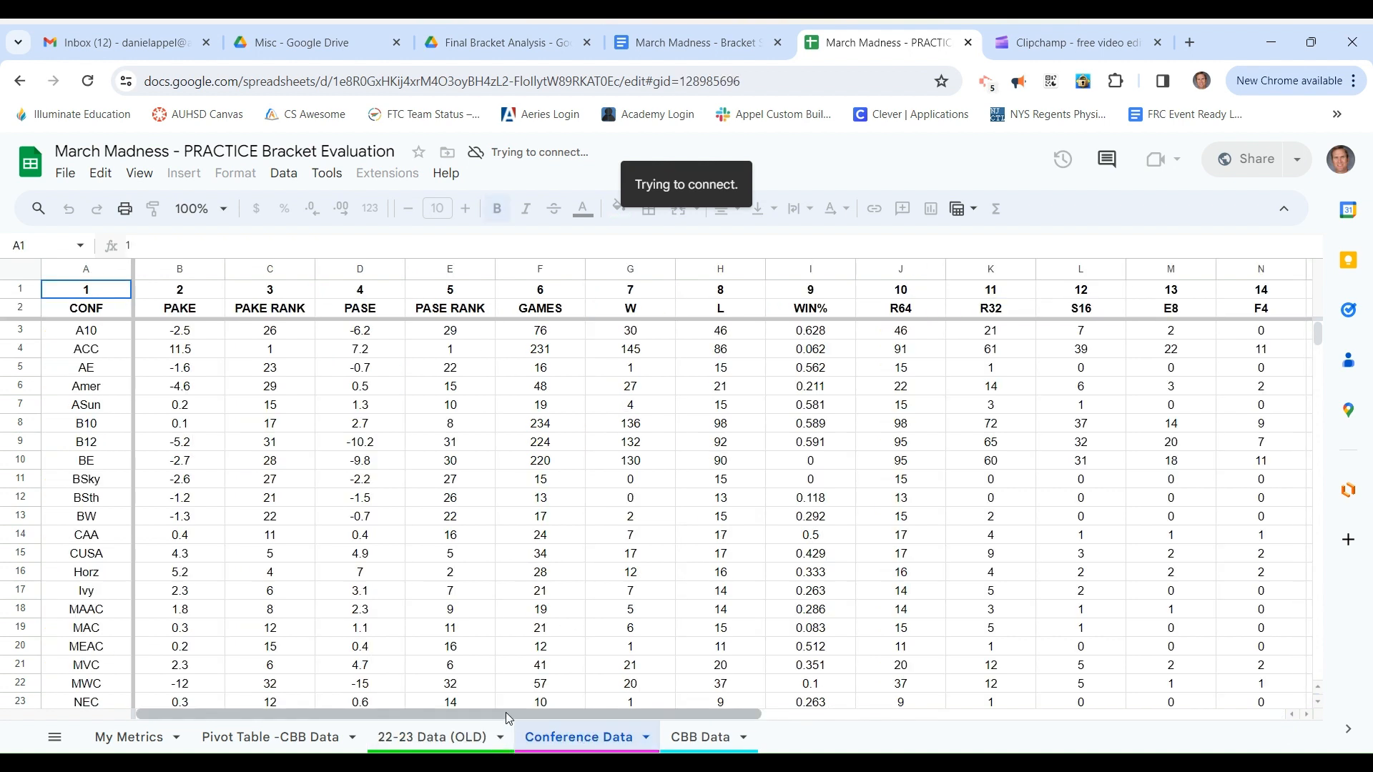
pyautogui.moveTo(505, 712); pyautogui.dragTo(367, 708)
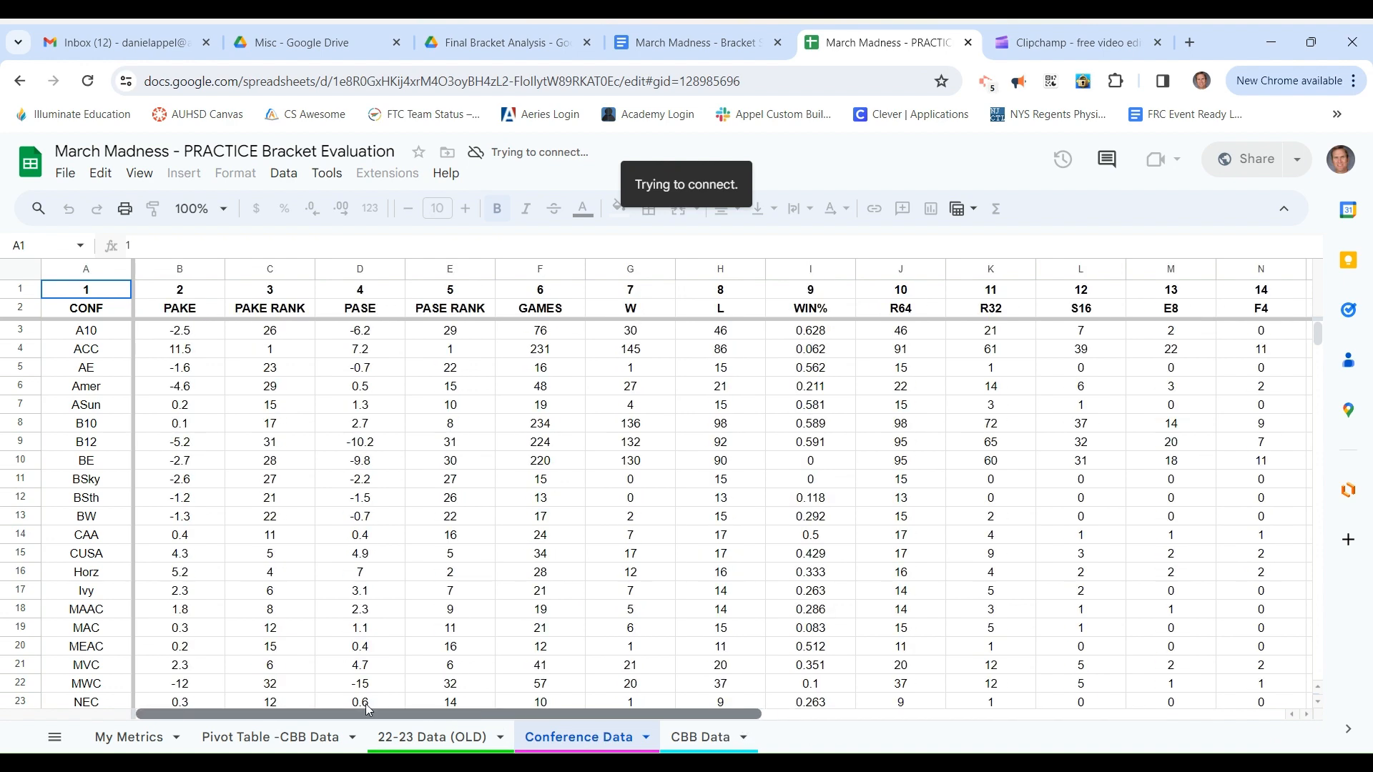
pyautogui.click(704, 738)
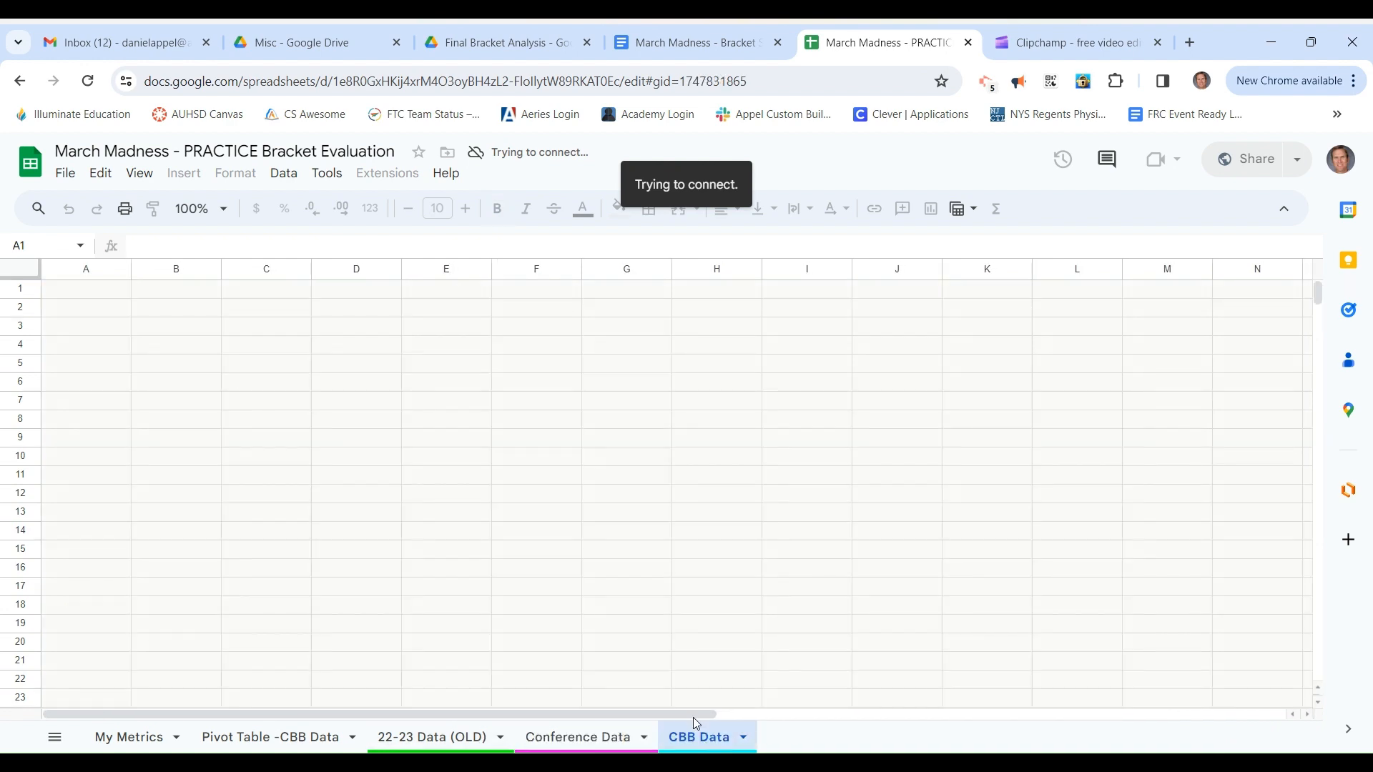
pyautogui.moveTo(482, 707); pyautogui.dragTo(338, 573)
pyautogui.click(556, 739)
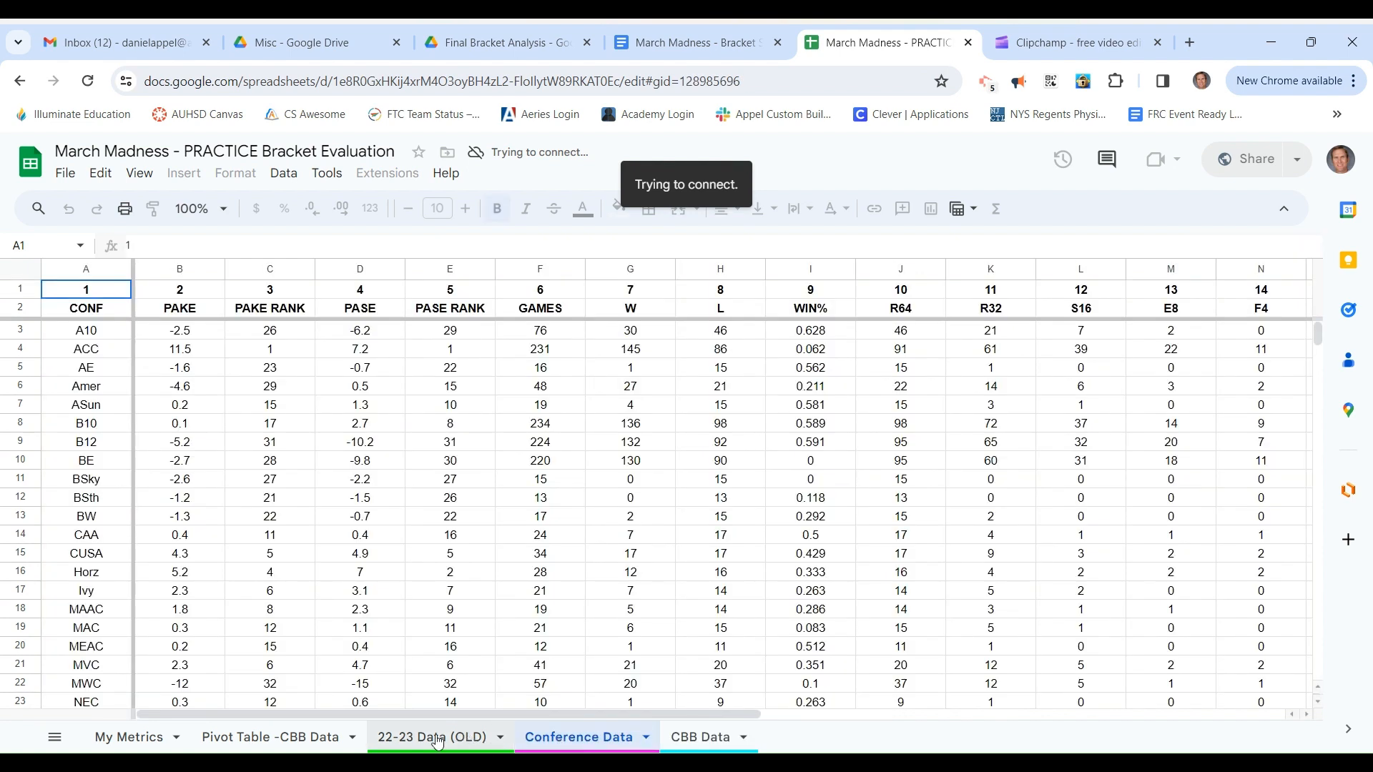
# Step: Return to the My Metrics sheet and inspect the Combined Metric formula for Abilene Christian
pyautogui.click(145, 739)
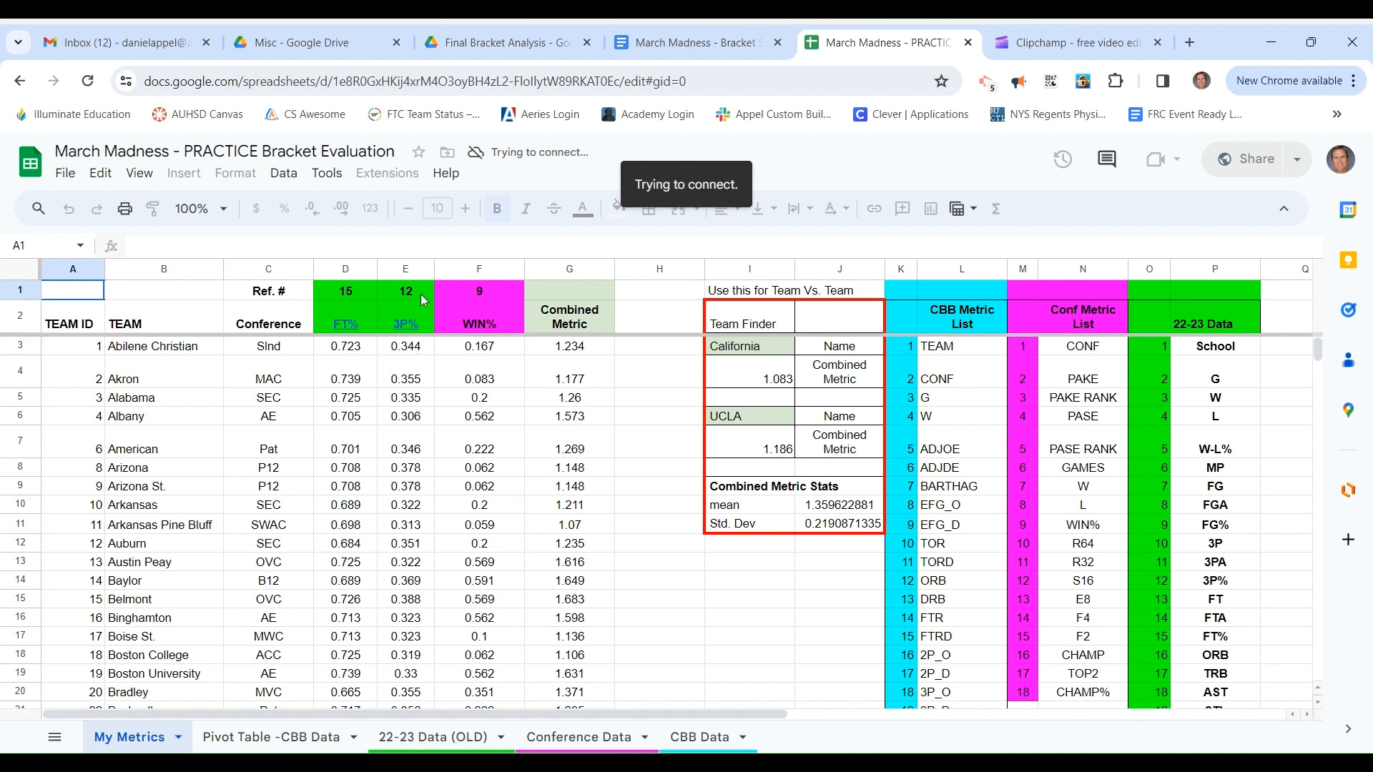
pyautogui.moveTo(350, 308)
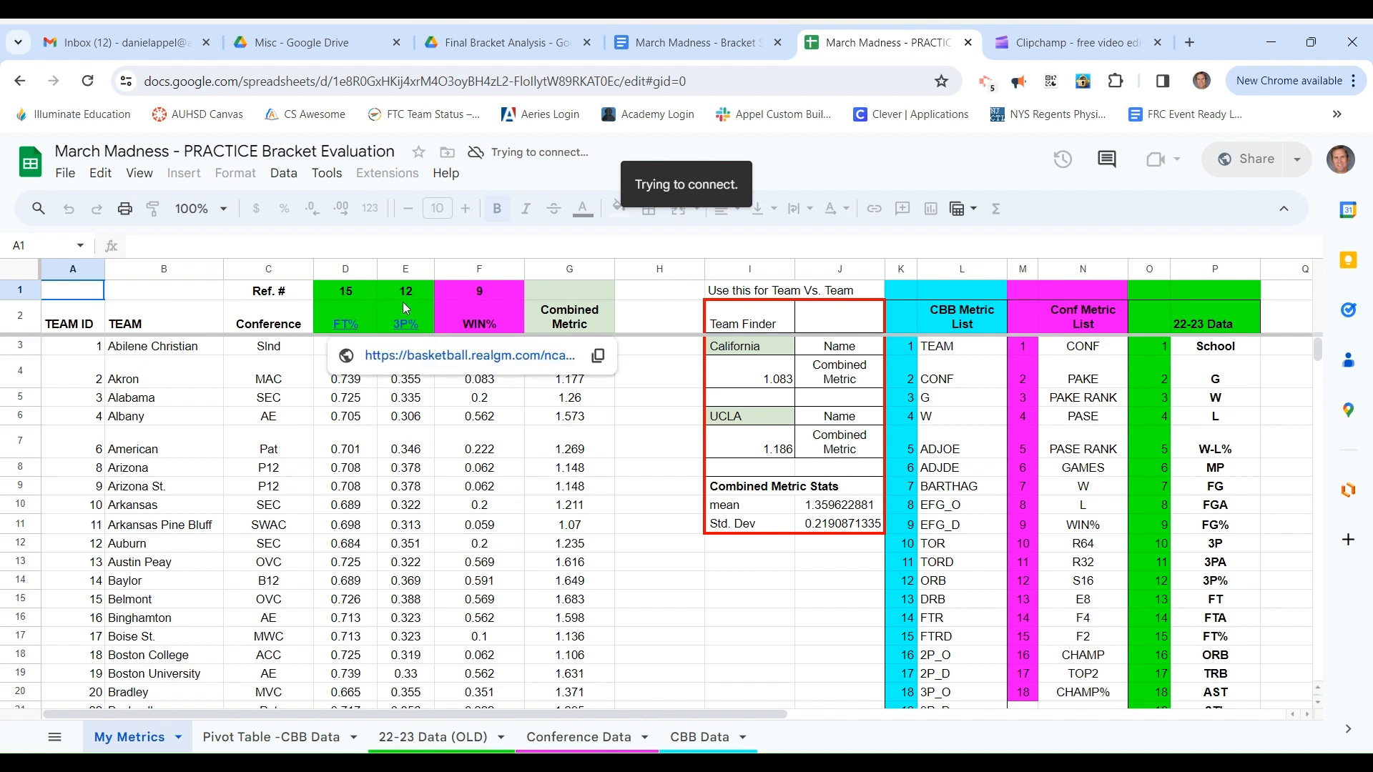
pyautogui.moveTo(408, 335)
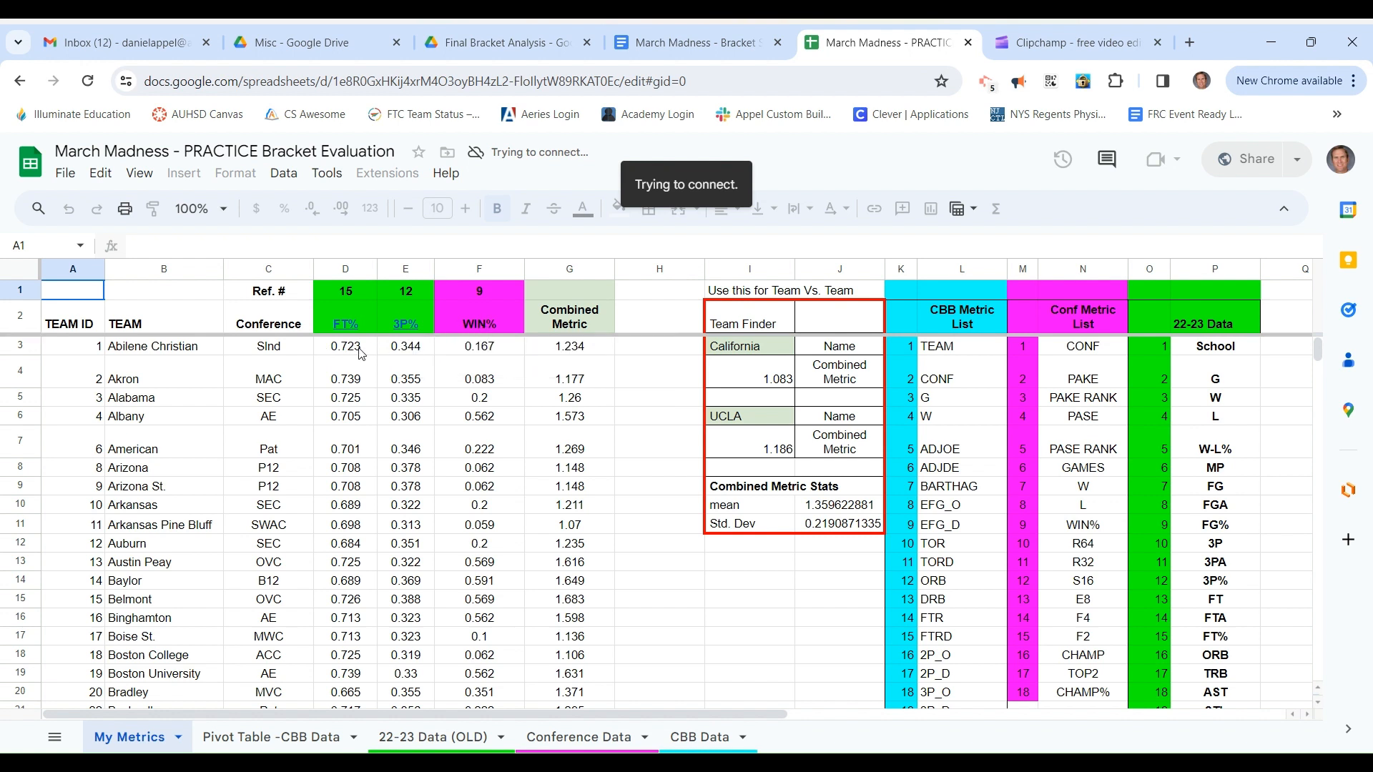
pyautogui.click(571, 351)
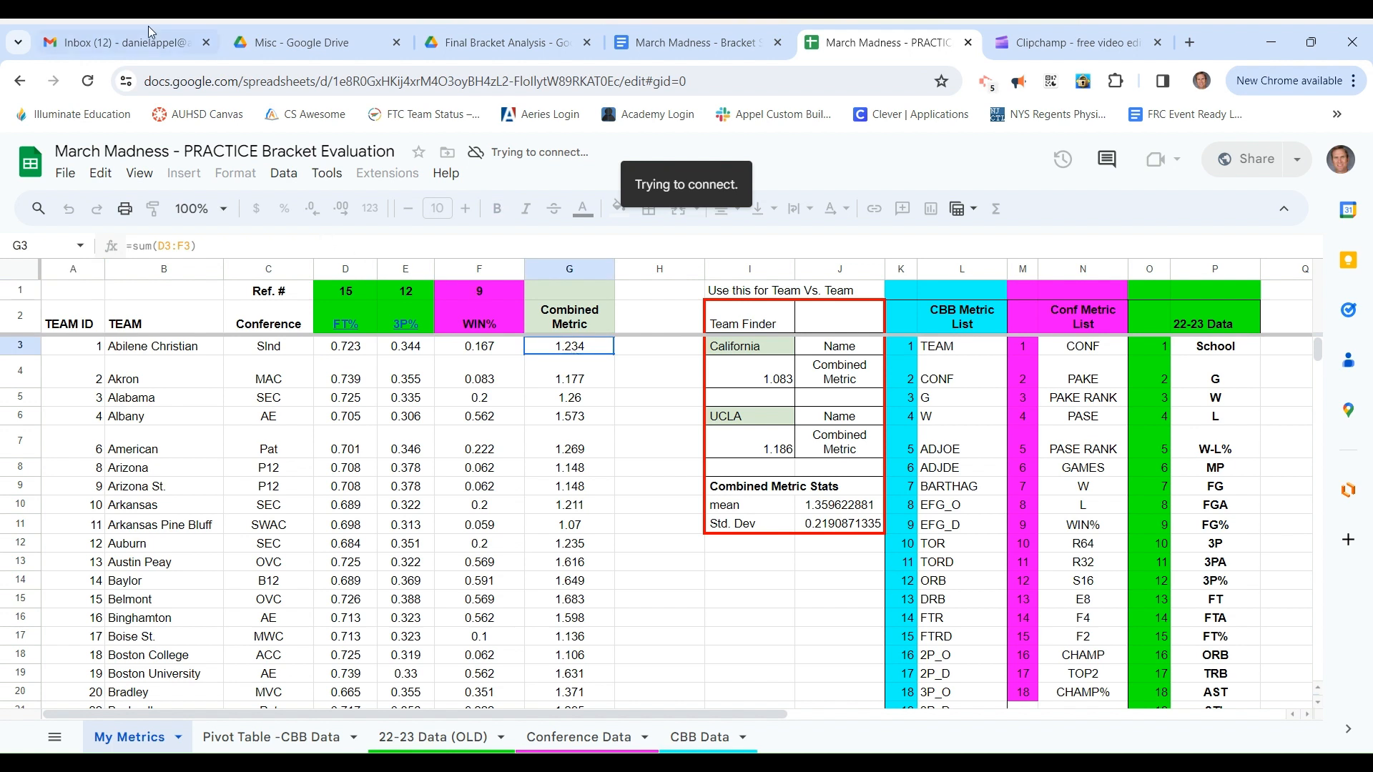
# Step: Reload the spreadsheet to restore its connection and select the Combined Metric cell G3
pyautogui.click(88, 82)
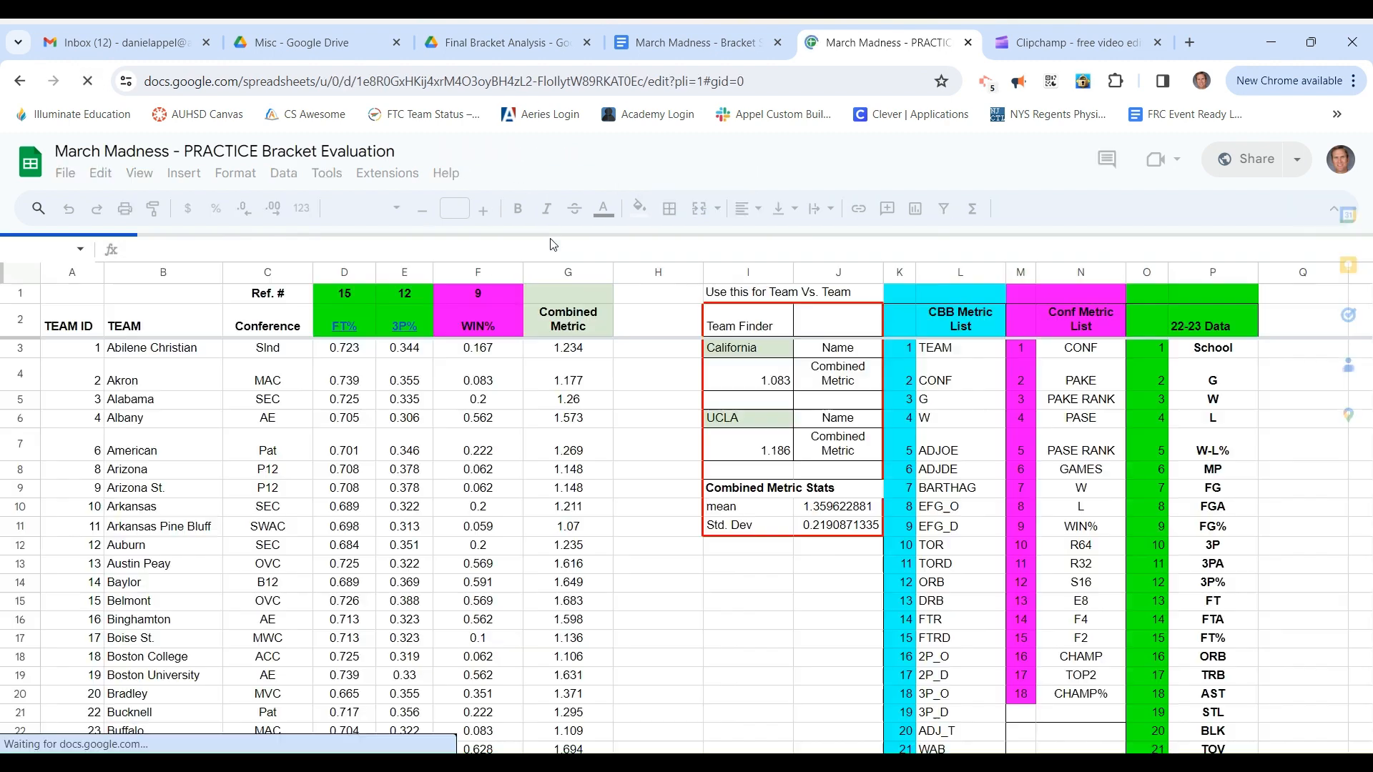
pyautogui.click(572, 369)
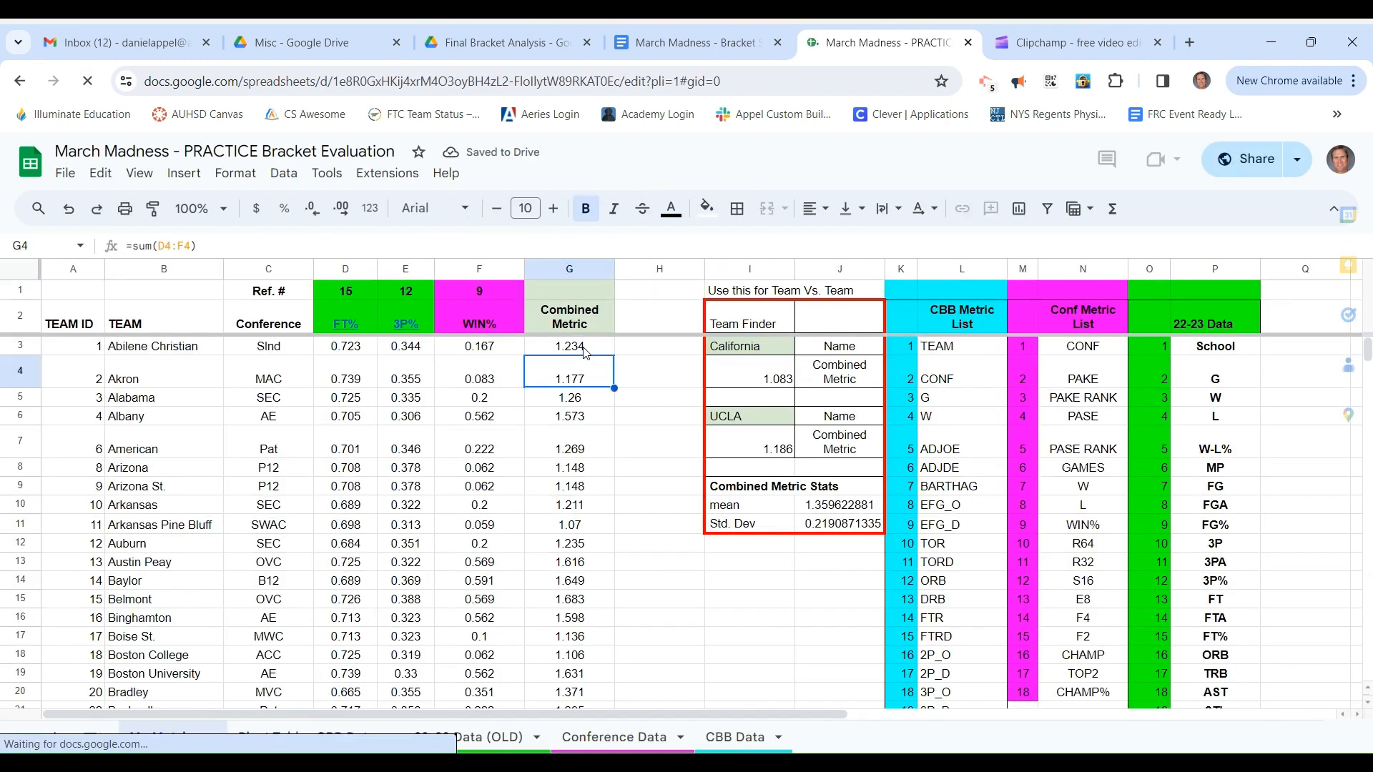
pyautogui.click(583, 351)
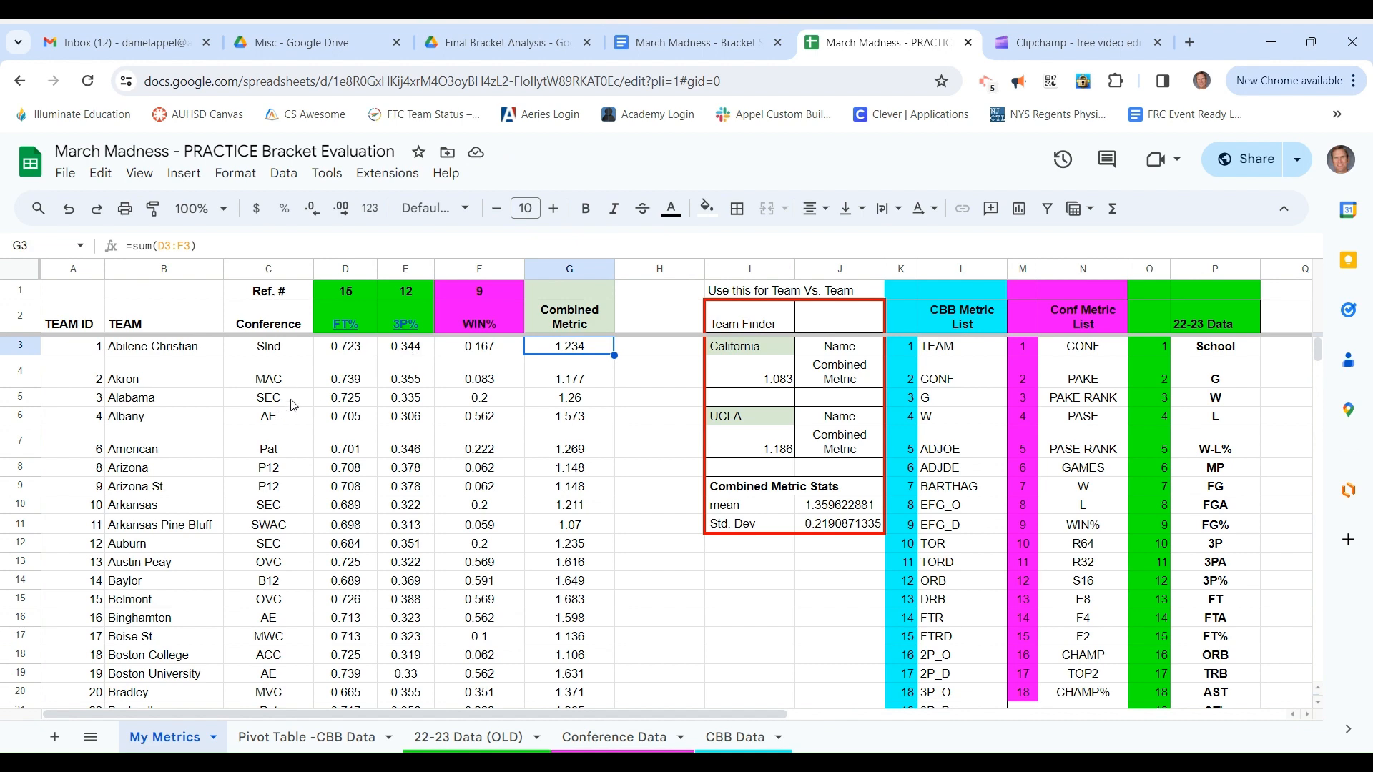
# Step: Look through the team rows on My Metrics and examine the VLOOKUP formula in D3 without changing it
pyautogui.scroll(-1, 343, 409)
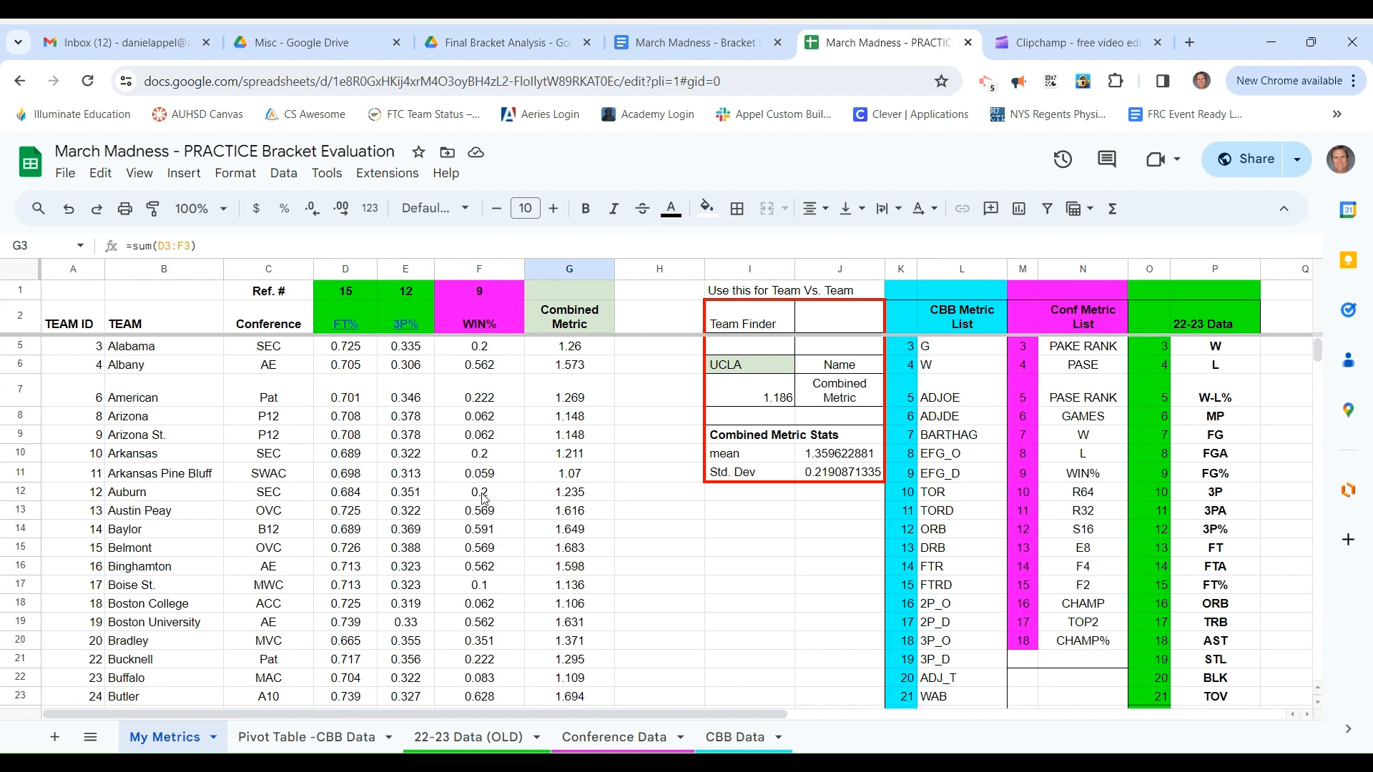
pyautogui.scroll(1, 485, 498)
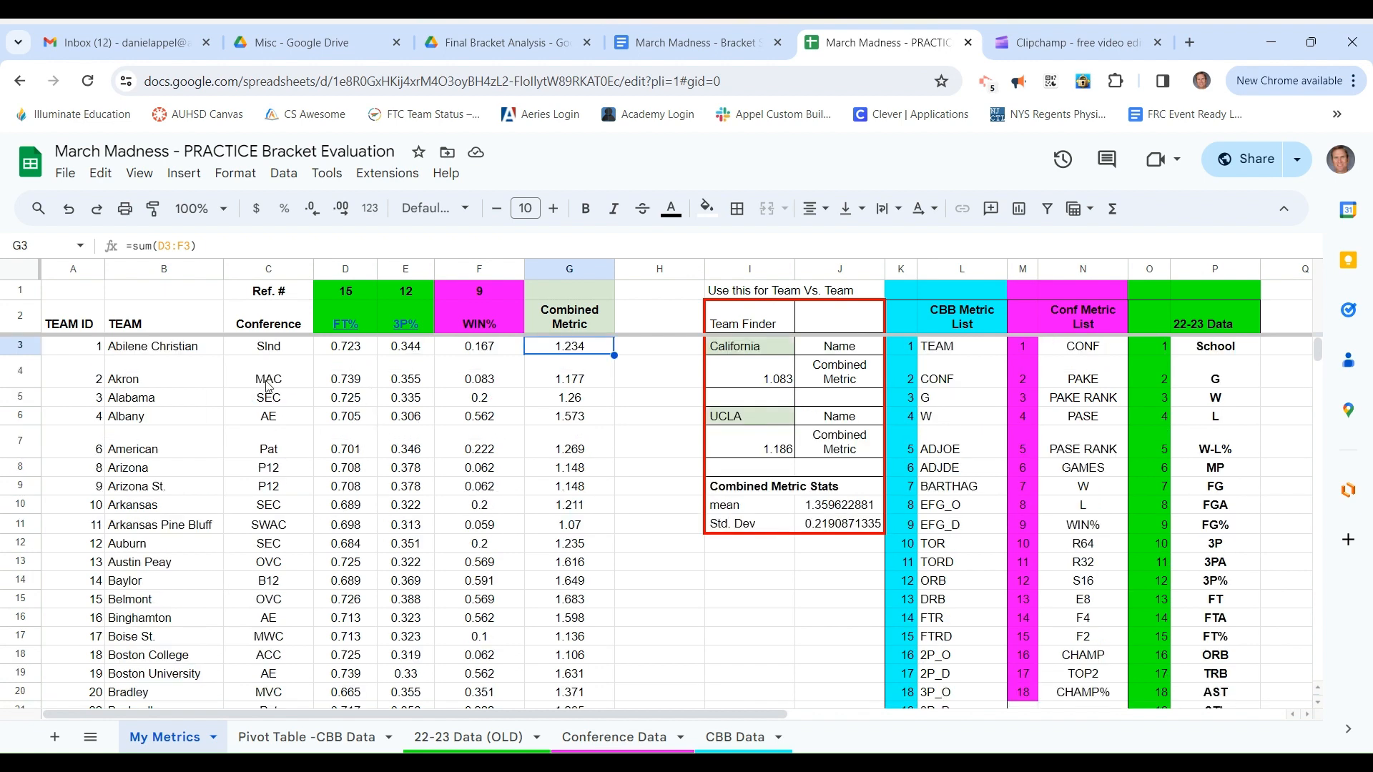
pyautogui.scroll(-1, 246, 488)
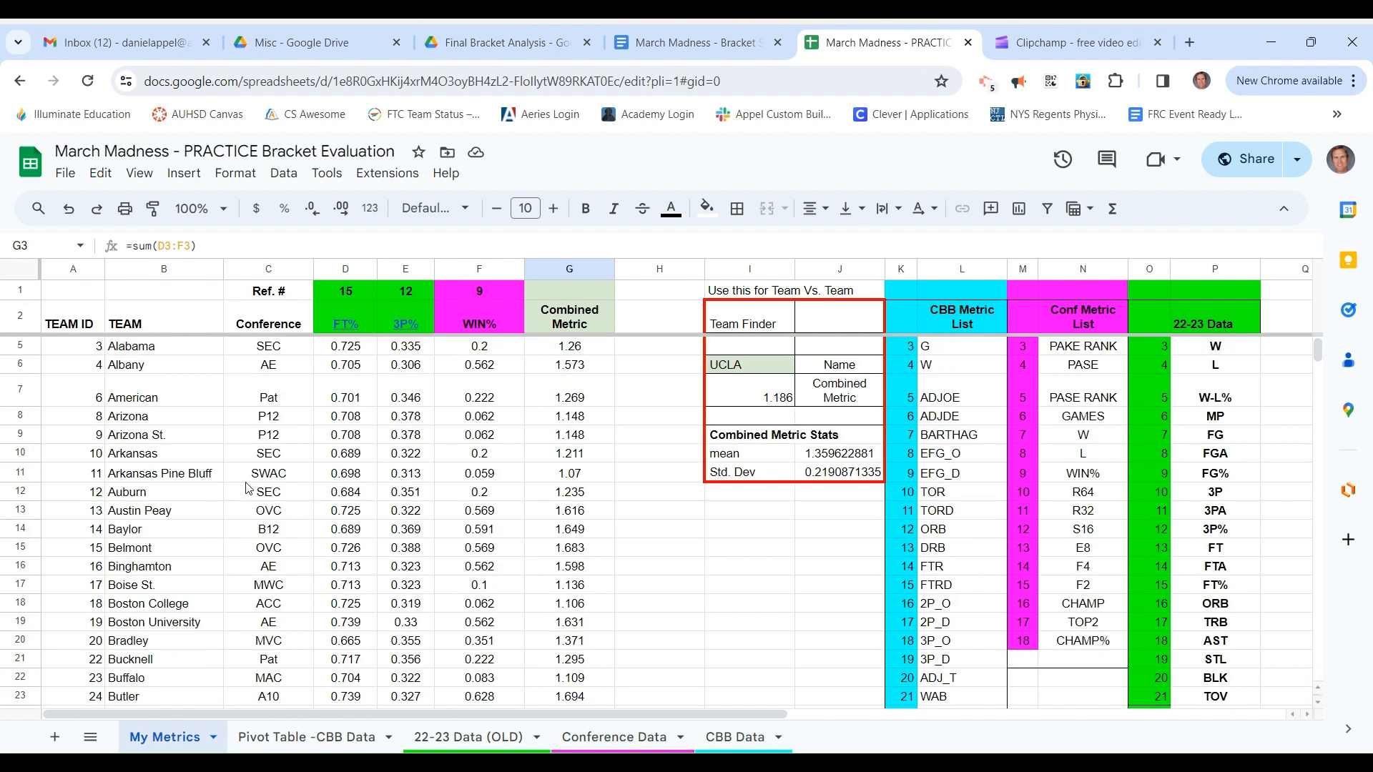
pyautogui.scroll(-2, 246, 489)
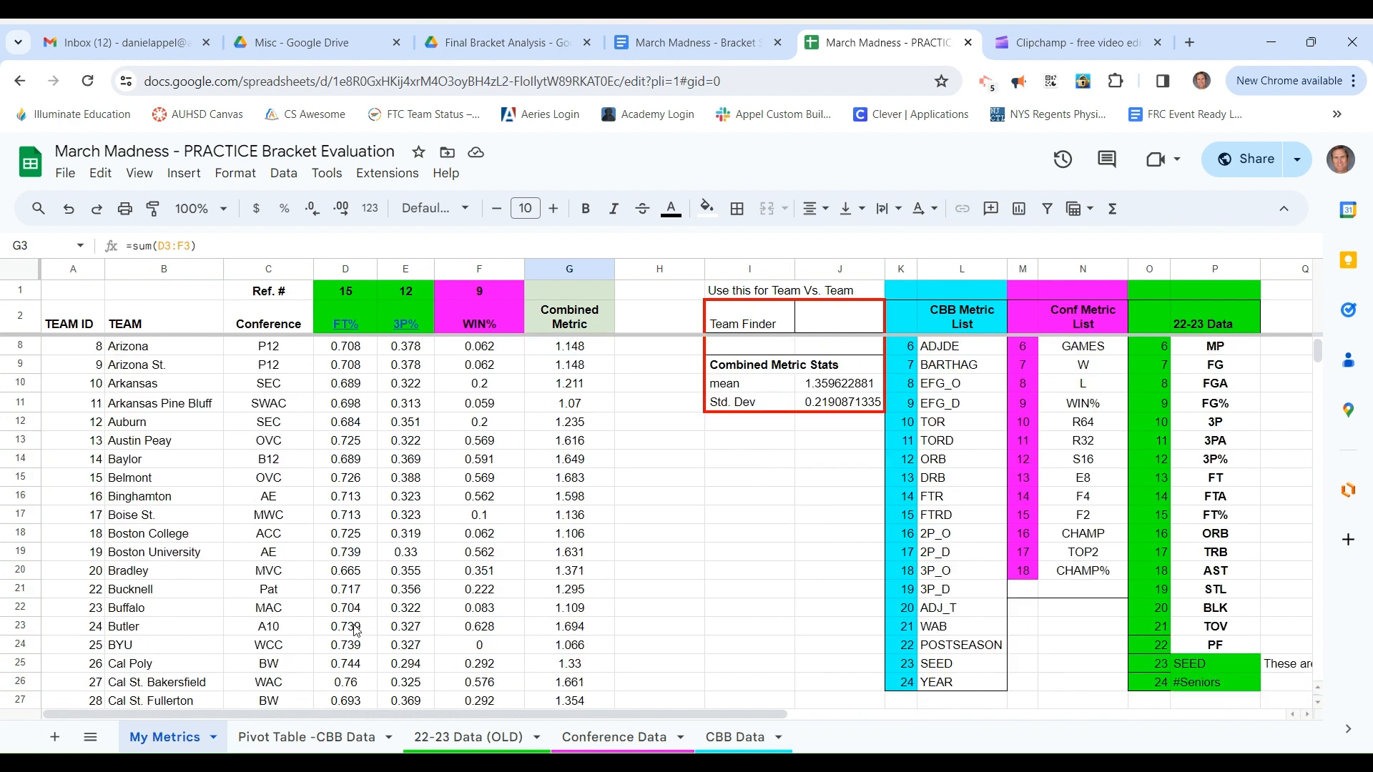
pyautogui.scroll(3, 481, 632)
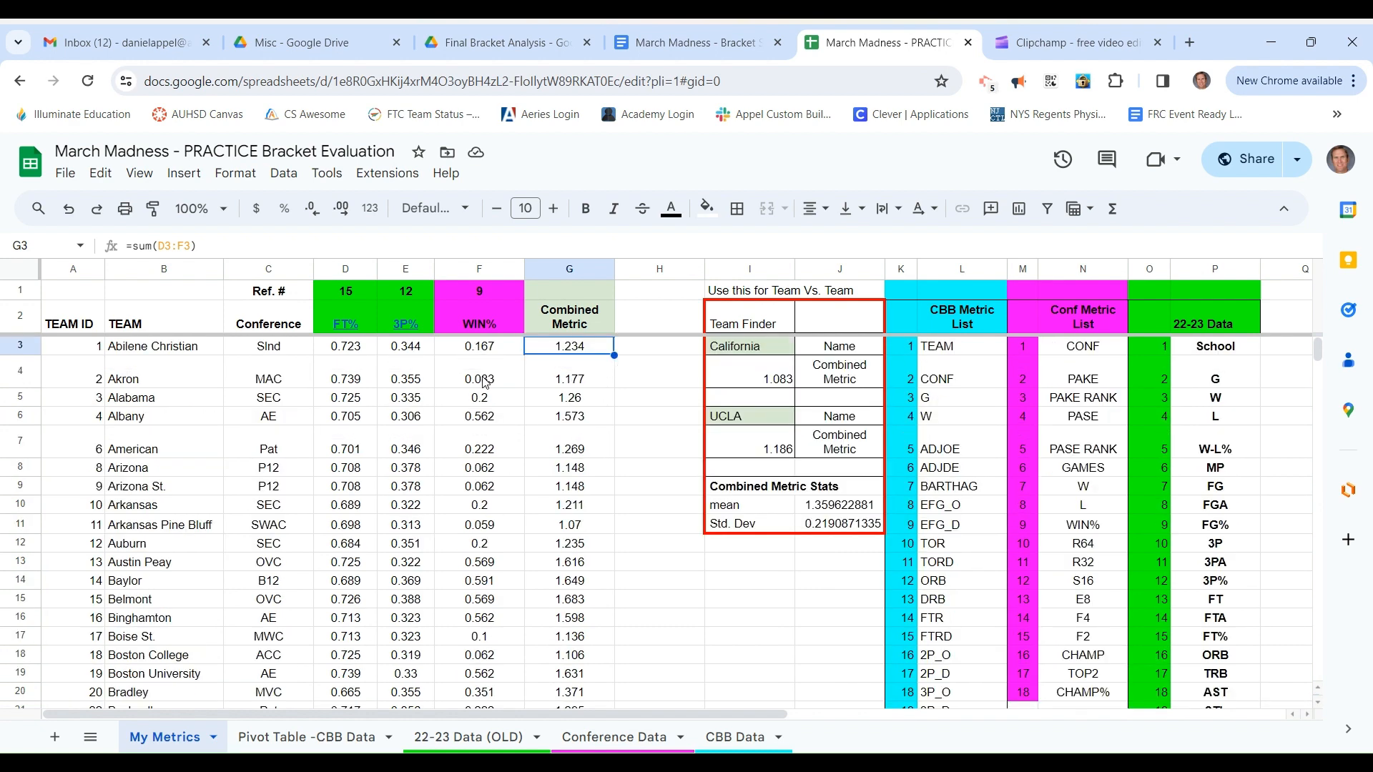
pyautogui.click(347, 350)
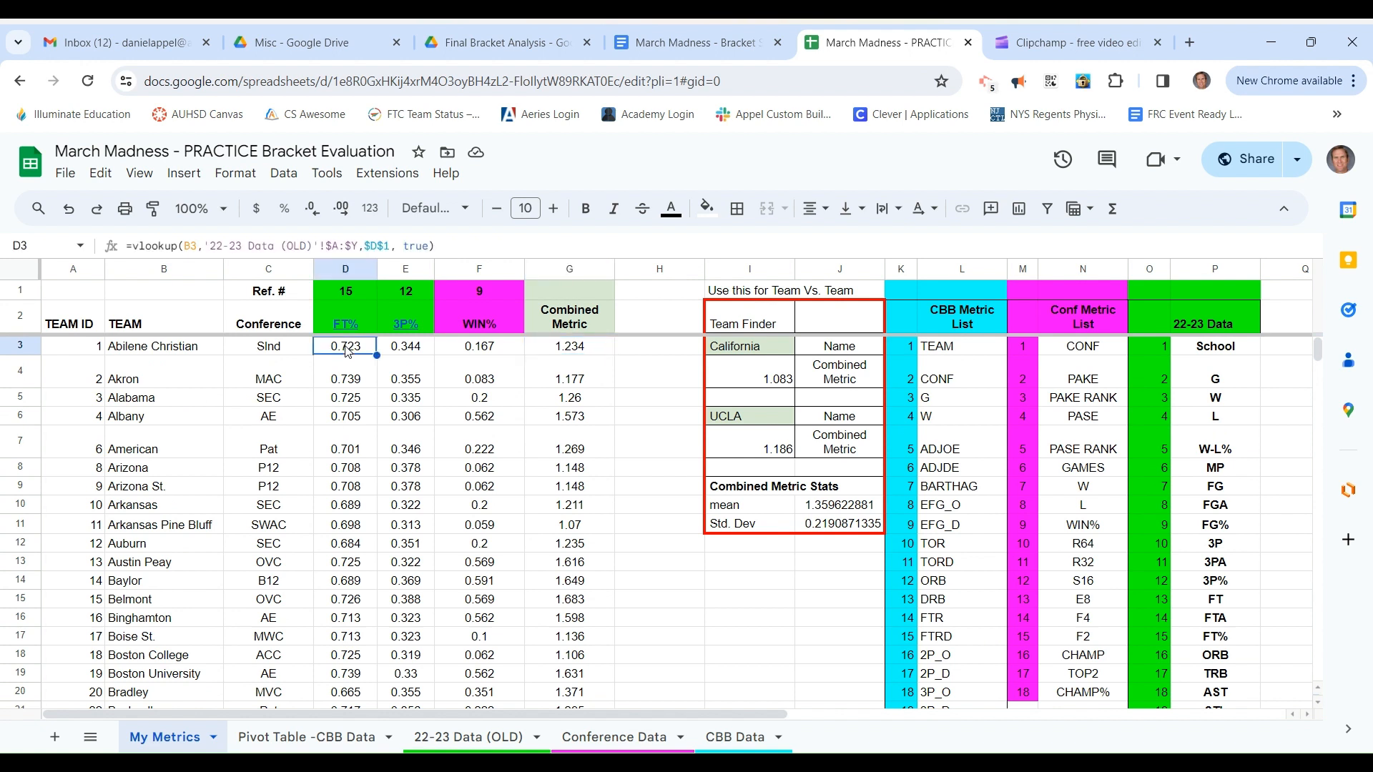
pyautogui.click(482, 248)
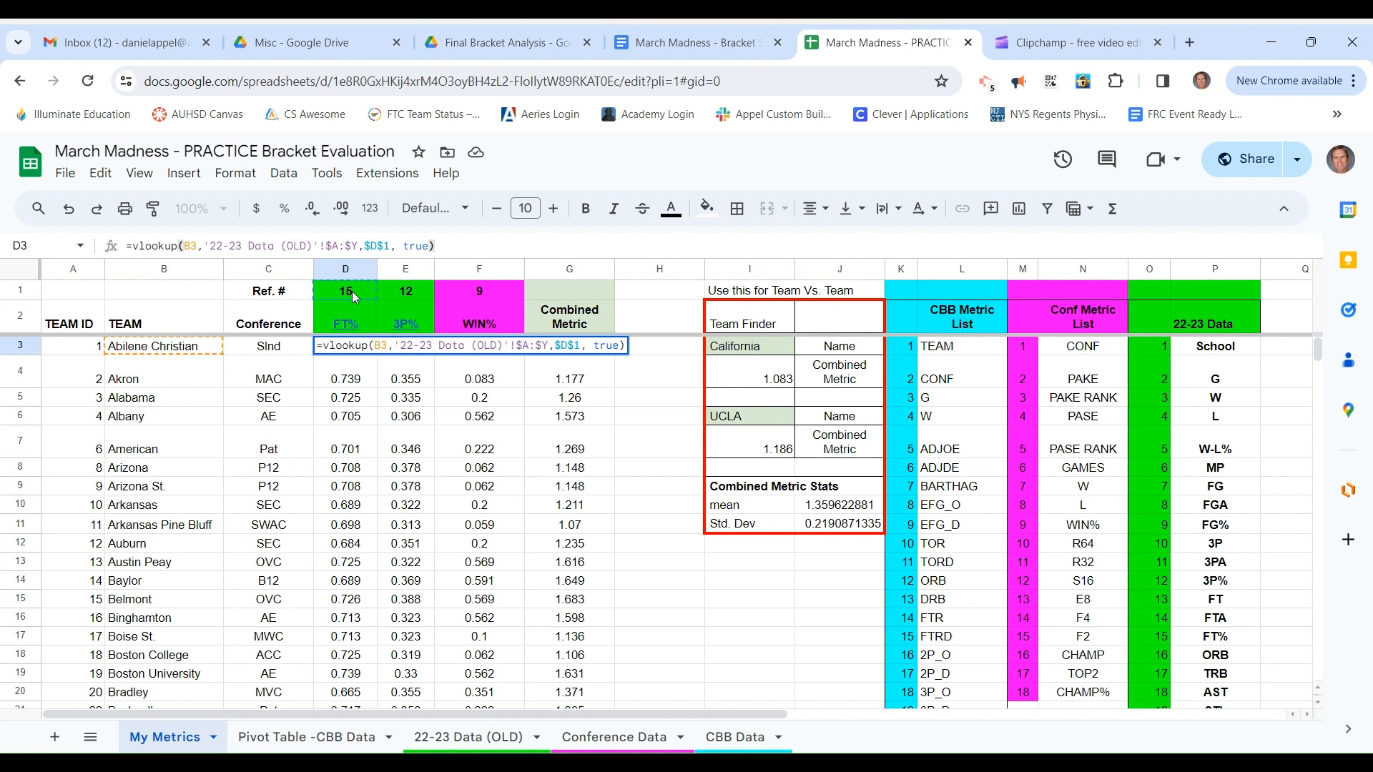
pyautogui.press('Return')
# Step: Find and select the FT% column in the 22-23 Data (OLD) sheet, and check Alabama's lookup formula in D5 of My Metrics
pyautogui.click(445, 736)
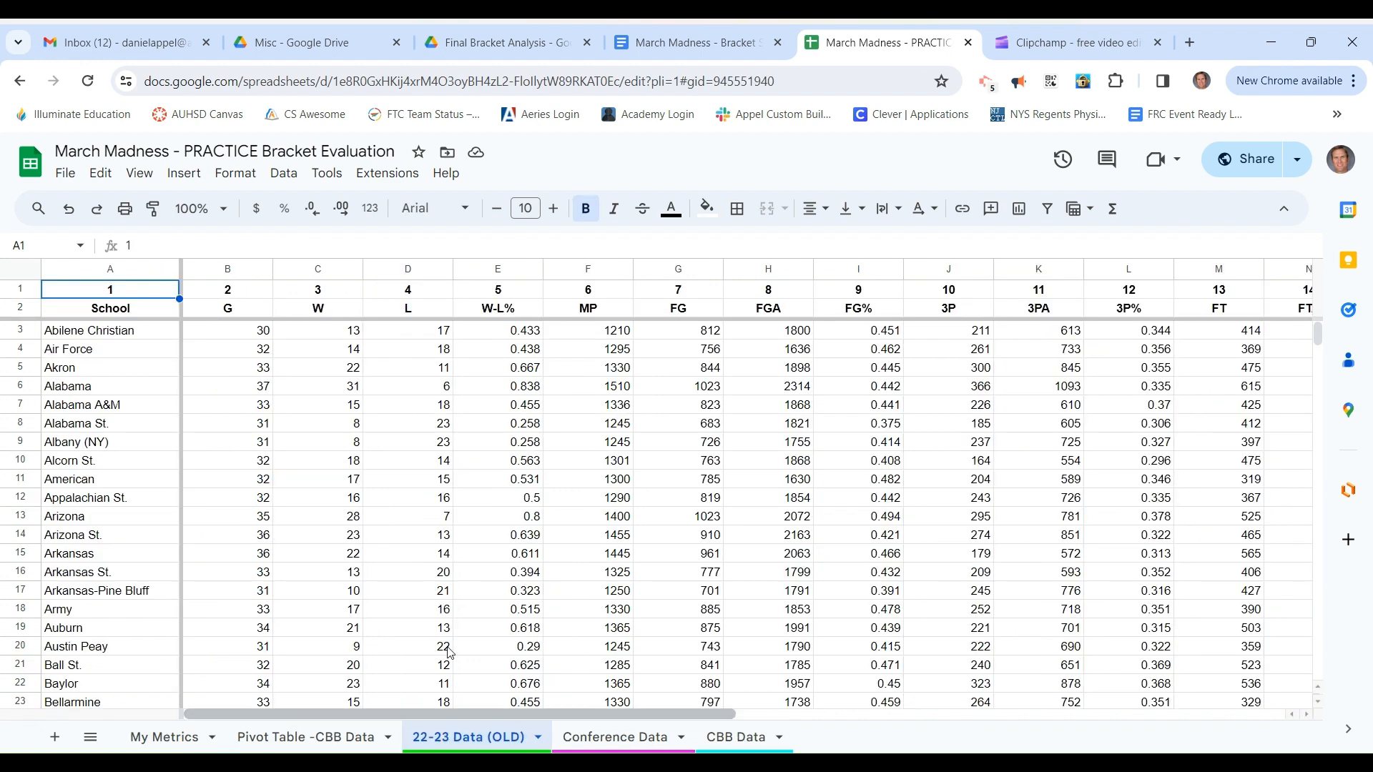
pyautogui.moveTo(309, 715); pyautogui.dragTo(672, 746)
pyautogui.click(756, 267)
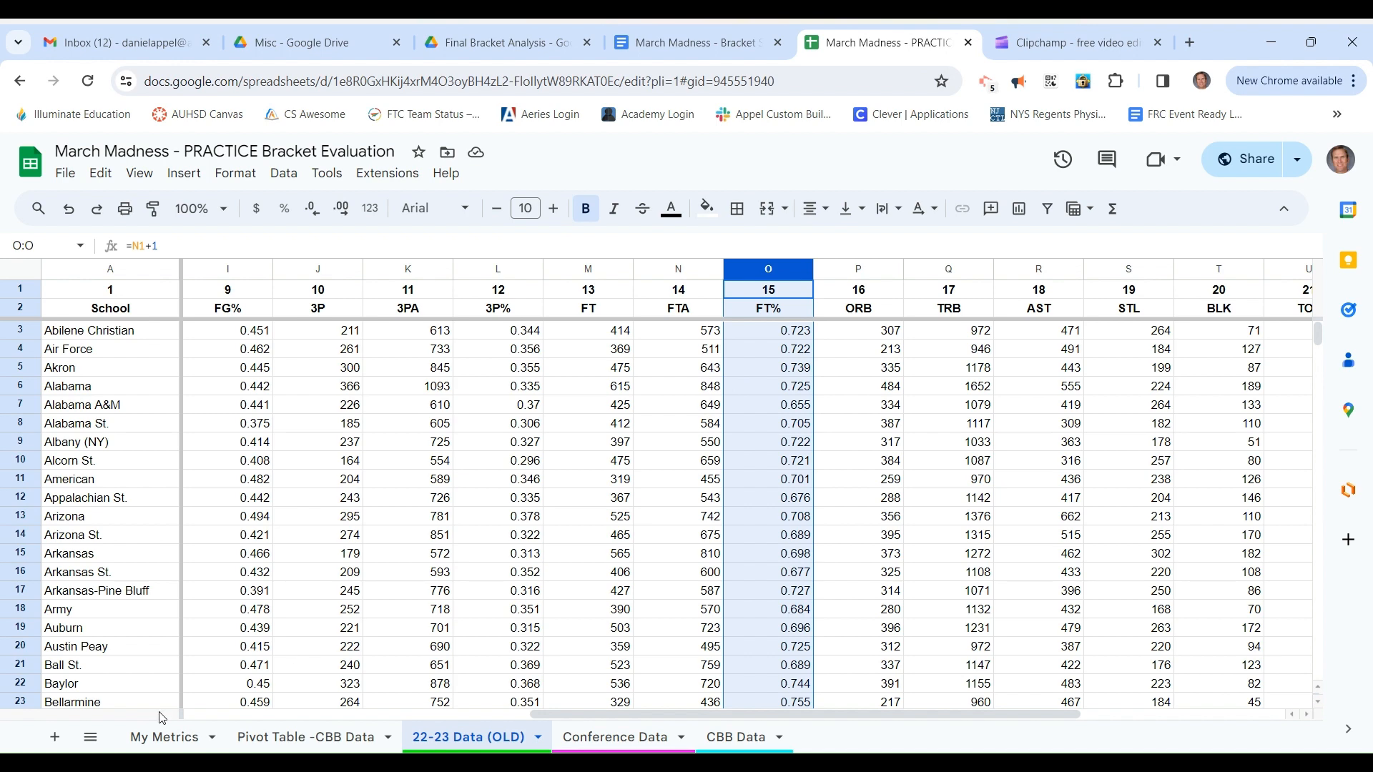
pyautogui.click(164, 737)
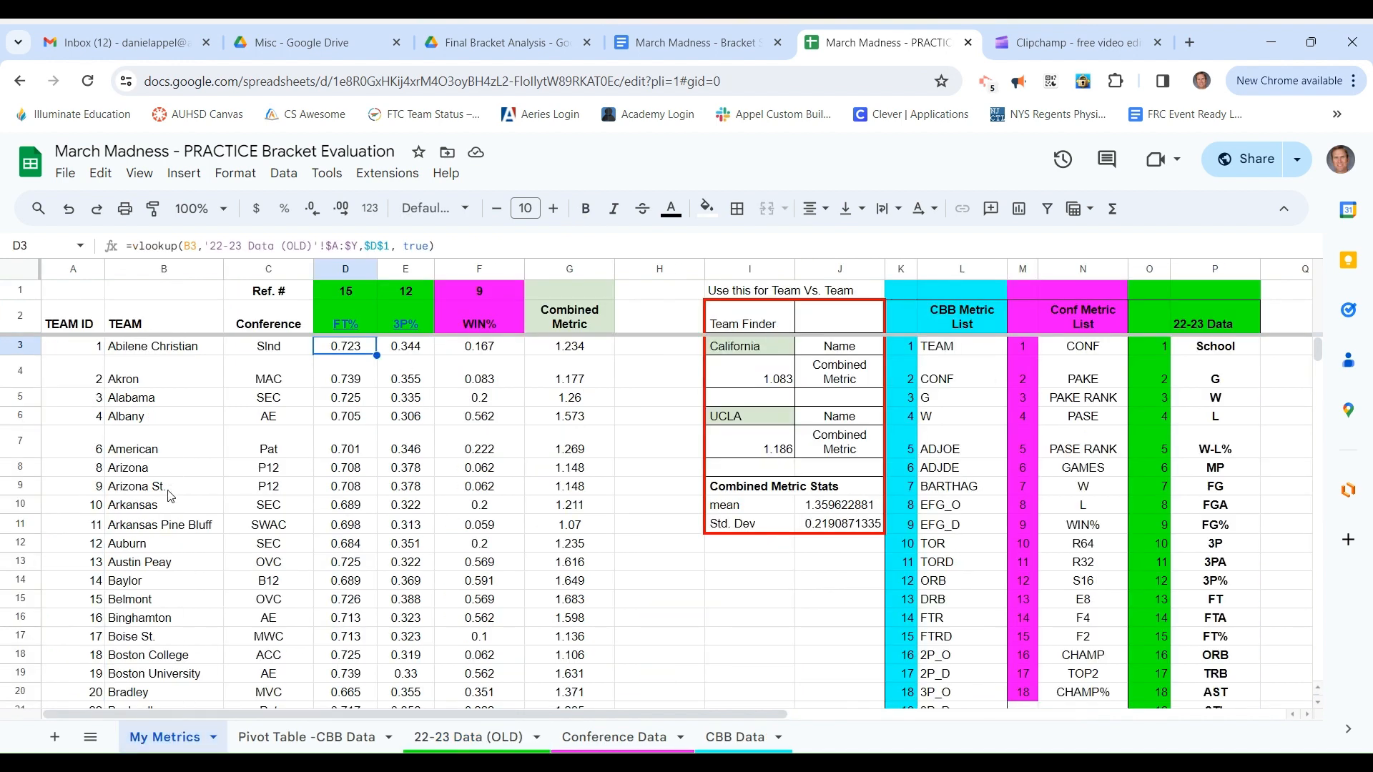
pyautogui.click(350, 404)
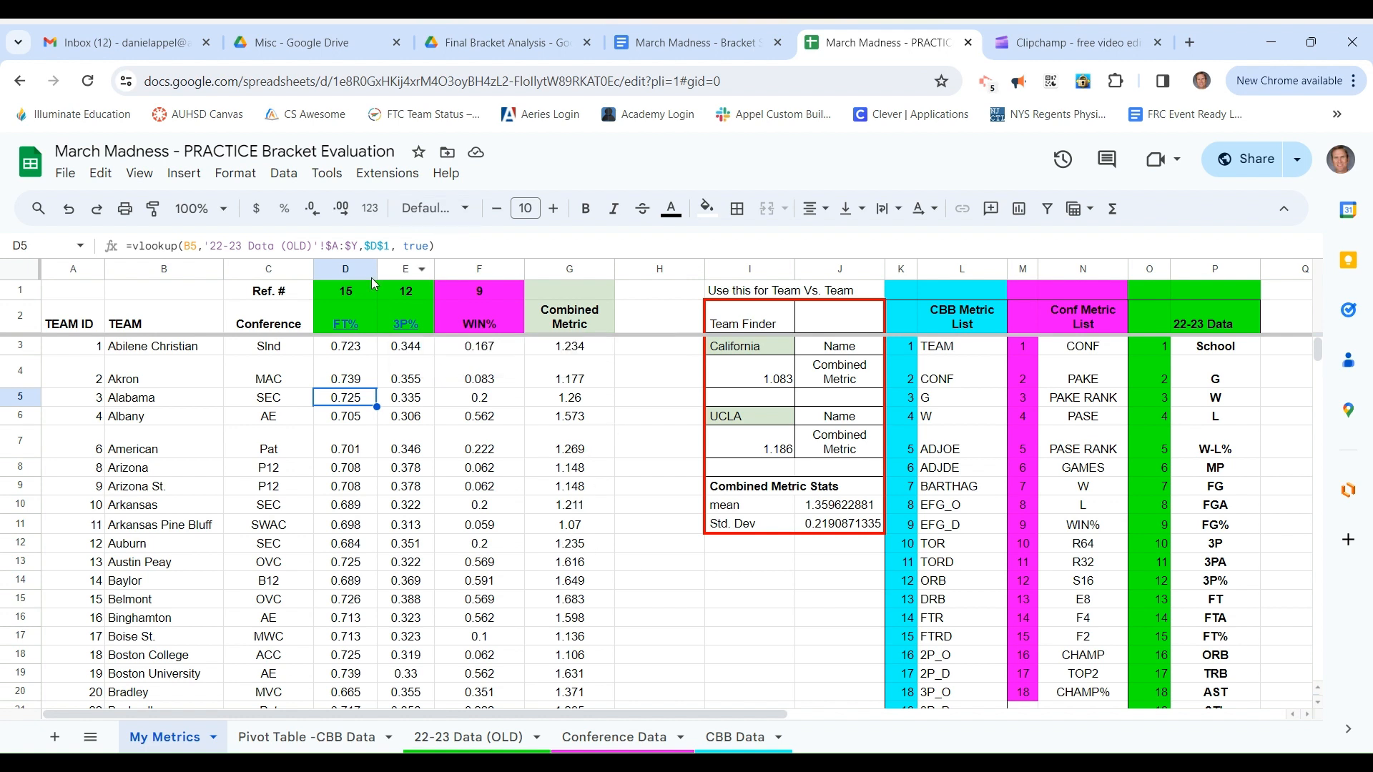
# Step: Change the first metric's reference number in D1 to 9 to use FG%
pyautogui.click(344, 296)
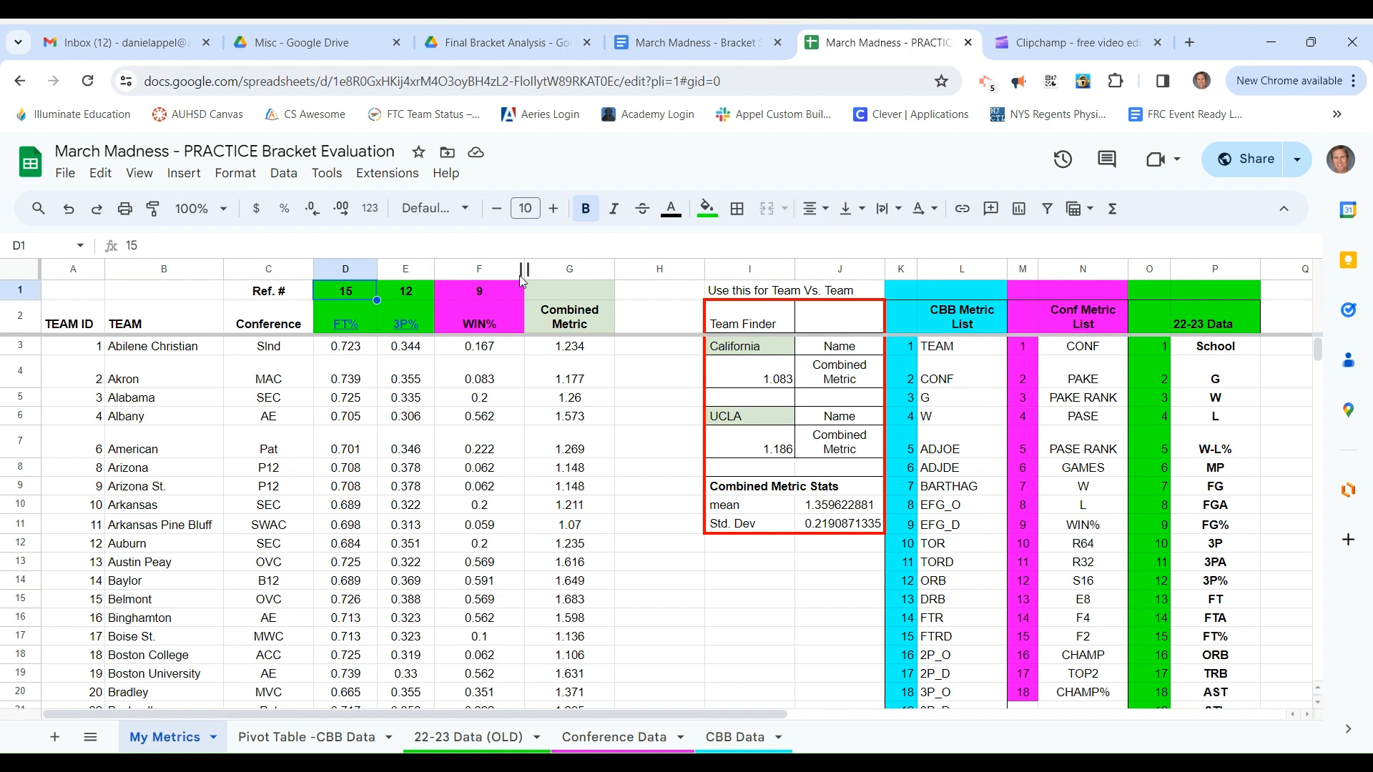
pyautogui.doubleClick(345, 292)
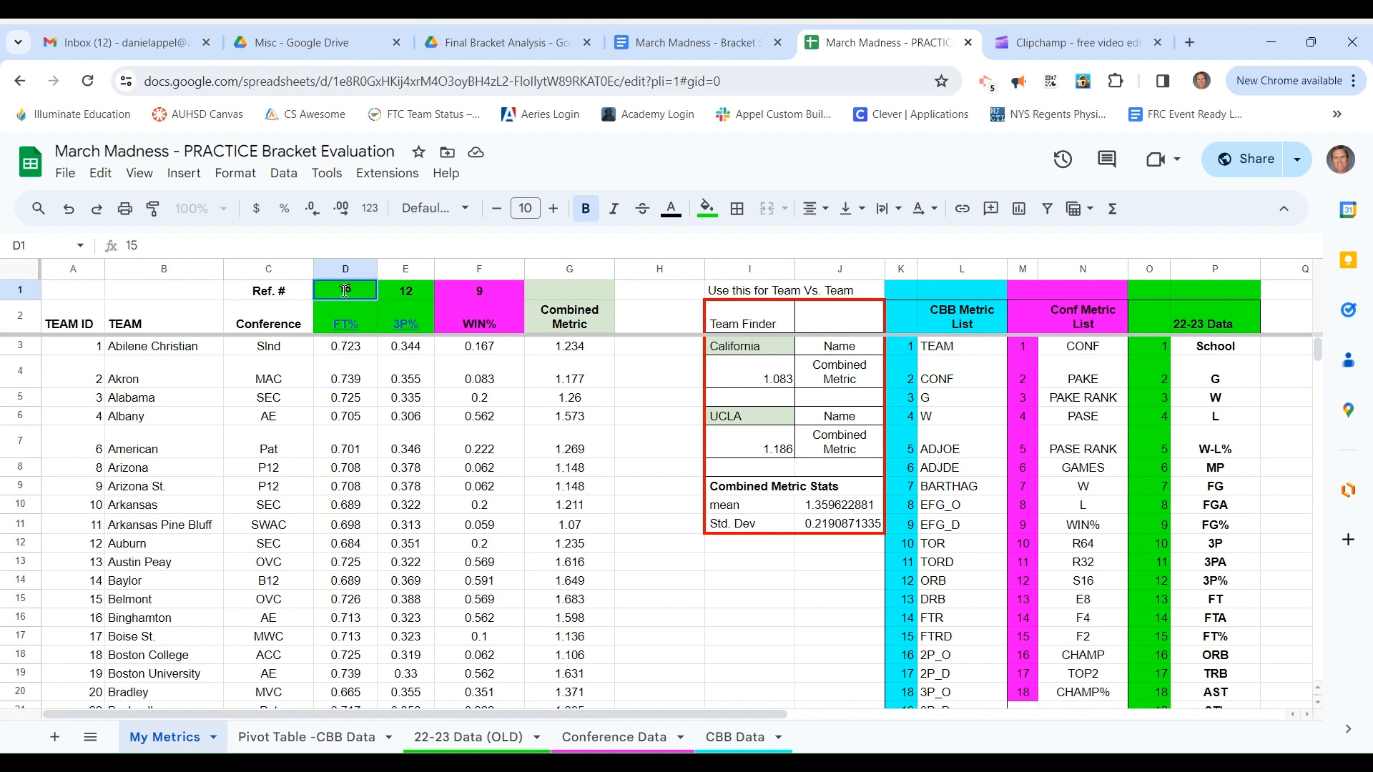
pyautogui.press('BackSpace')
pyautogui.press('Return')
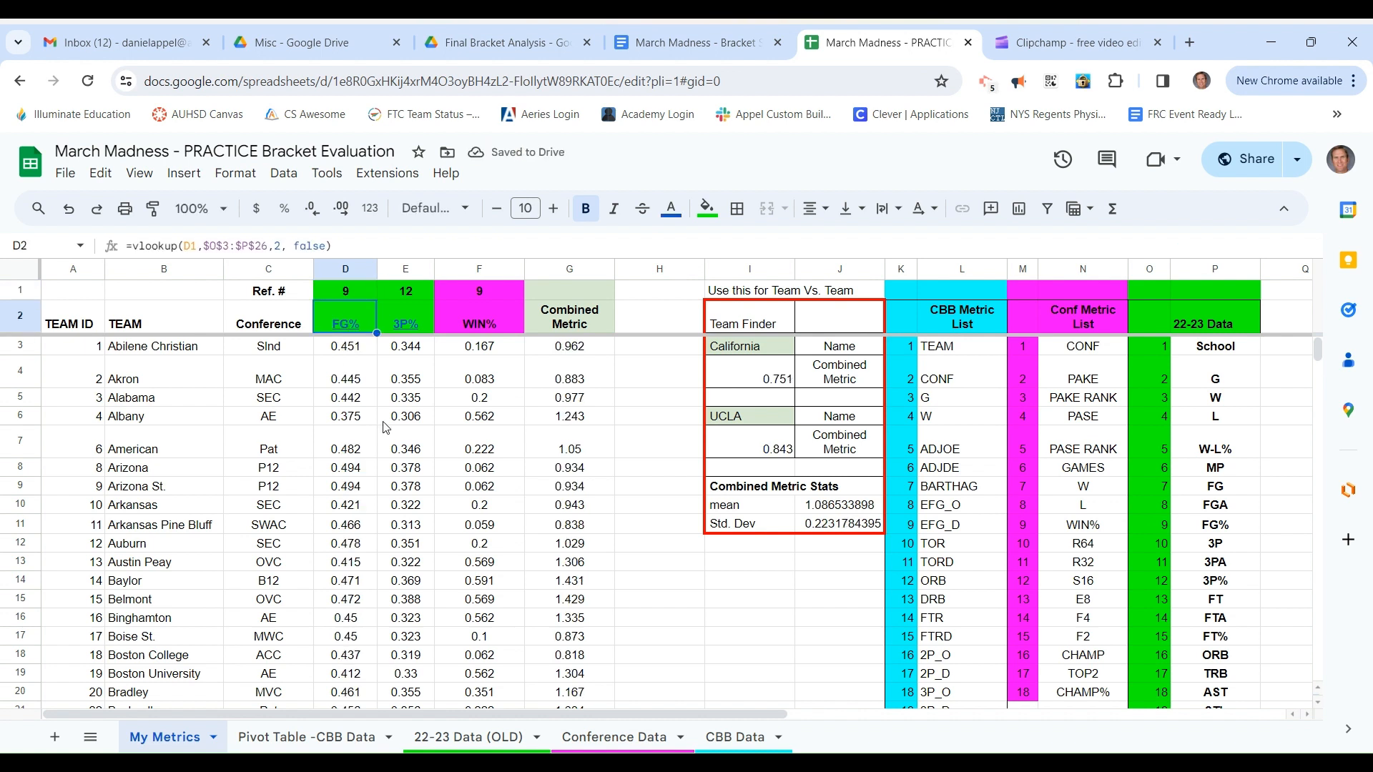
# Step: Consult the 22-23 Data metric list and set the second metric's reference number in E1 to 5 for W-L%
pyautogui.moveTo(343, 322)
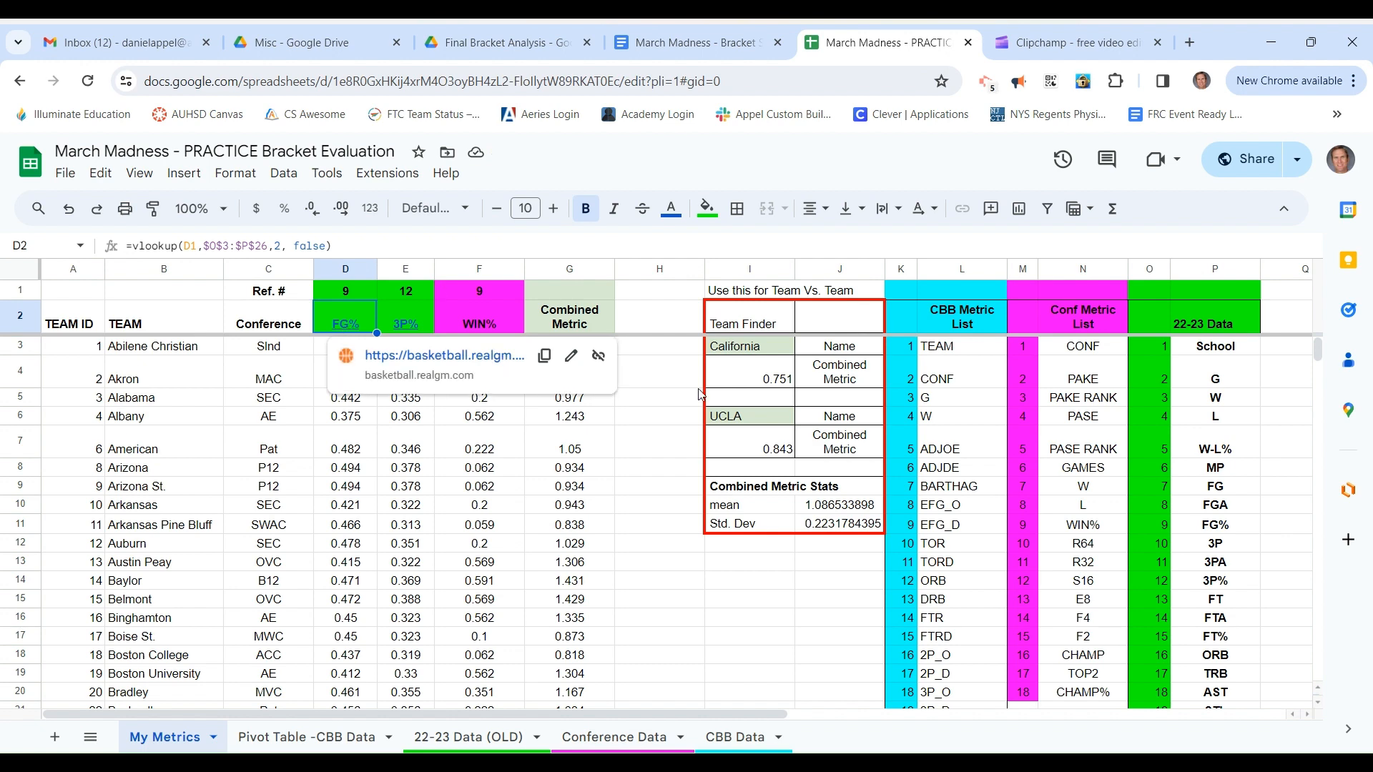
pyautogui.scroll(-1, 1237, 503)
pyautogui.moveTo(1241, 493)
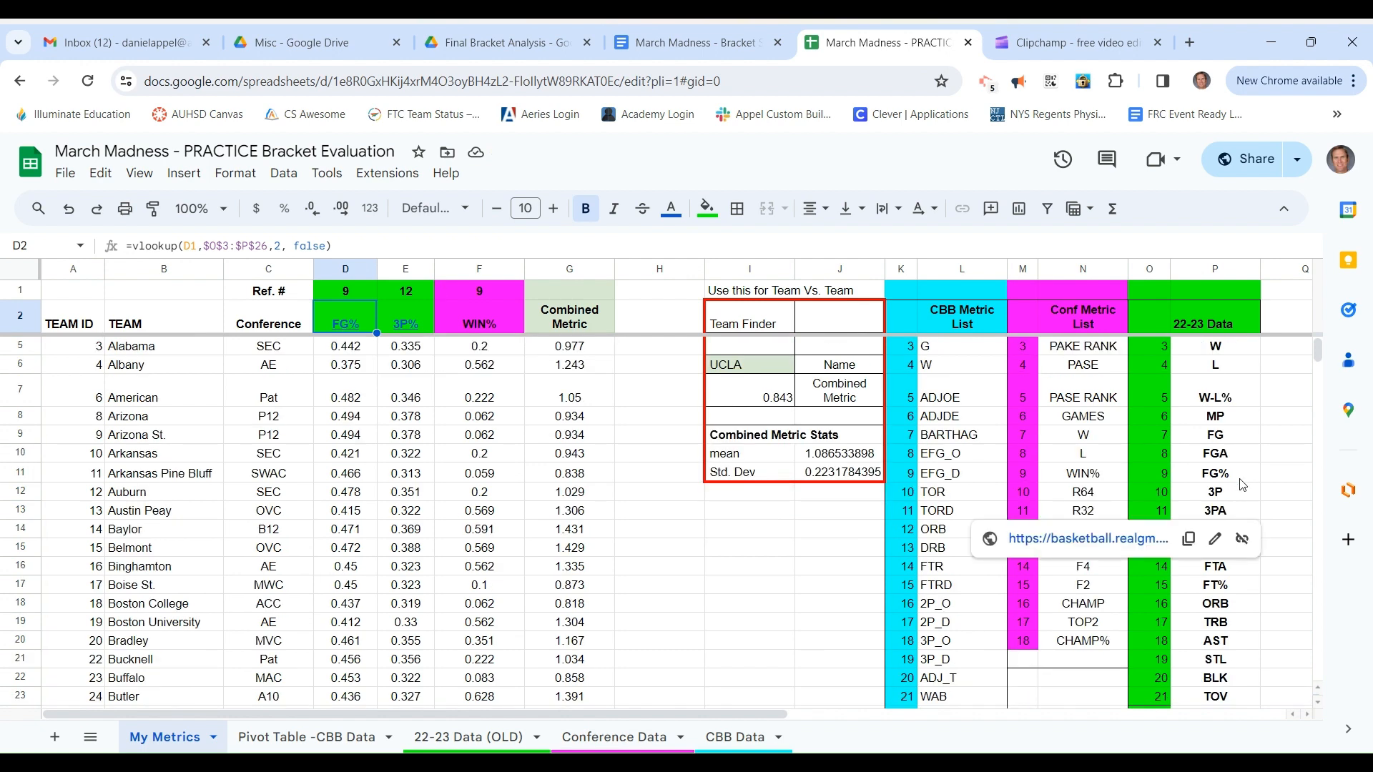
pyautogui.scroll(-1, 1241, 486)
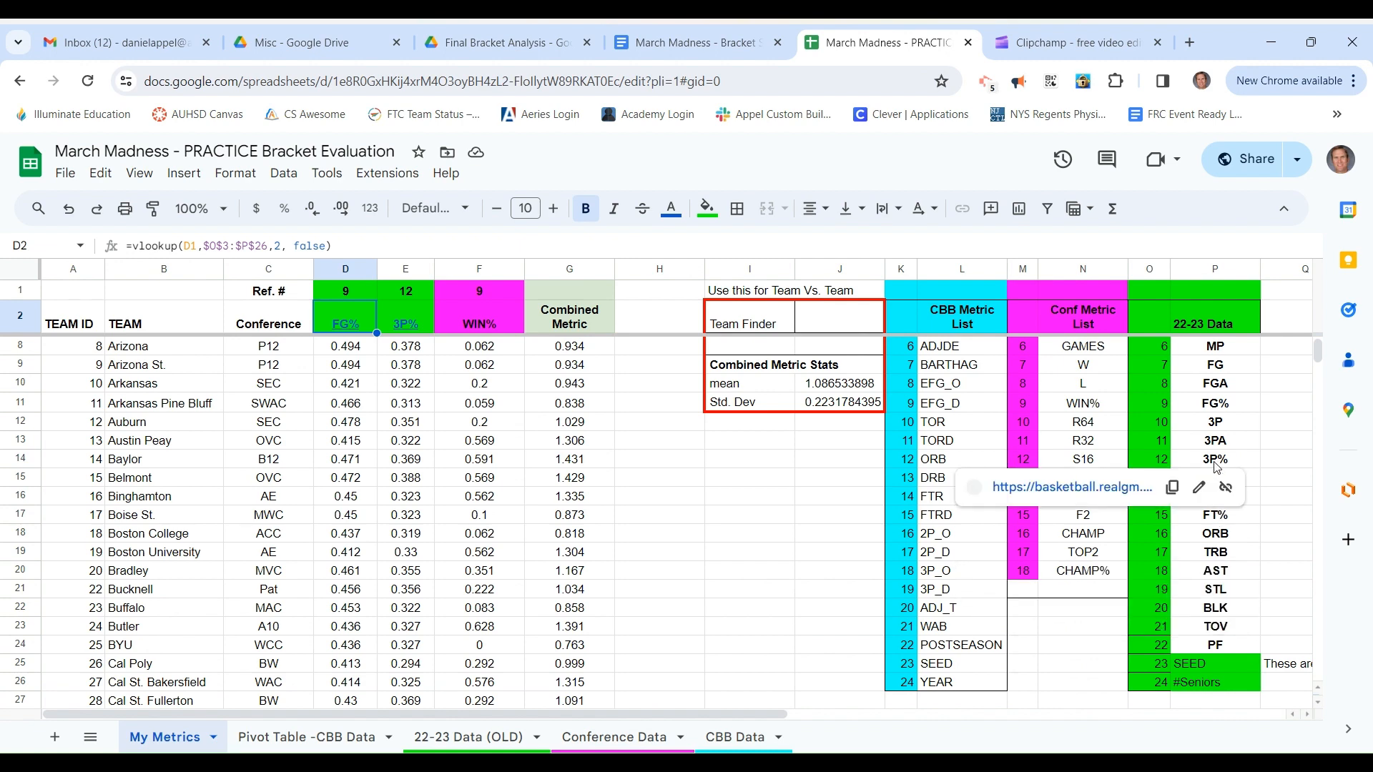
pyautogui.scroll(1, 1216, 465)
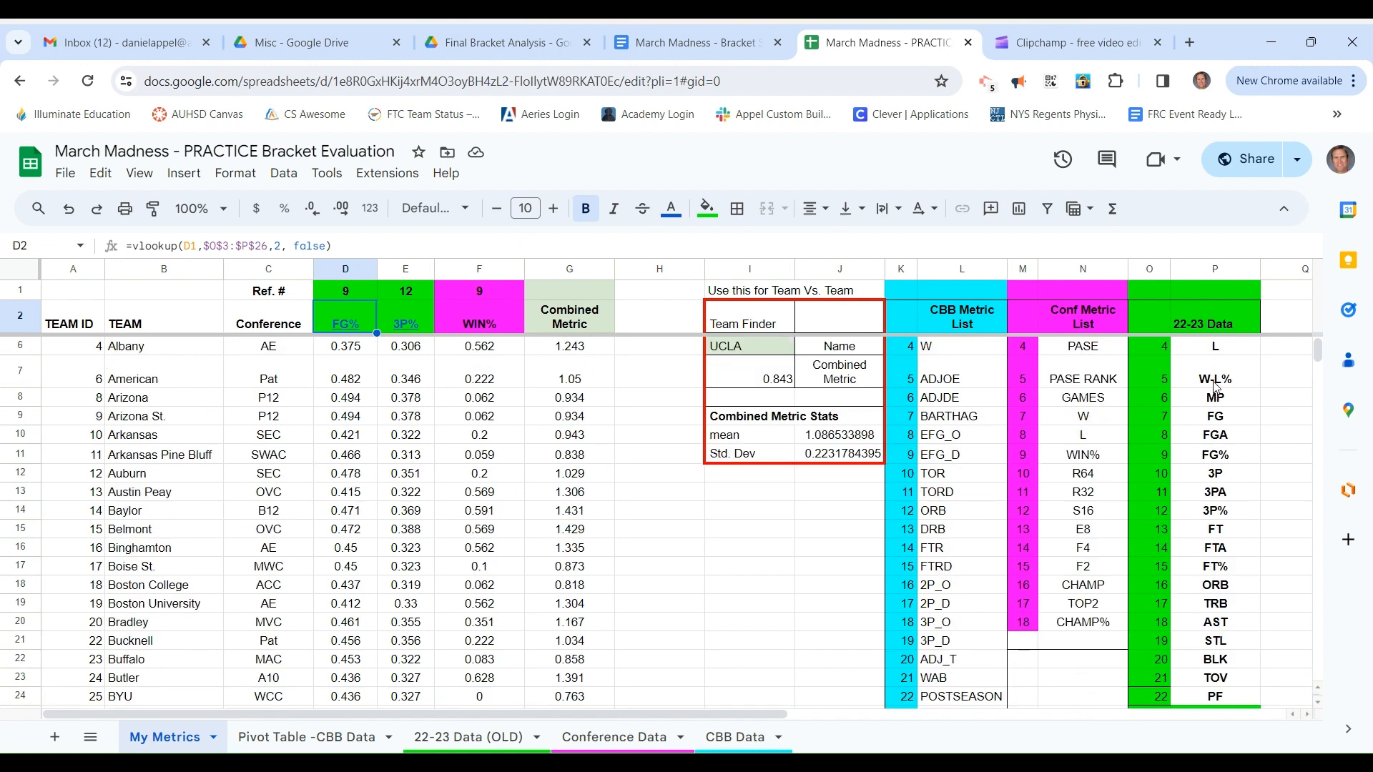
pyautogui.click(409, 289)
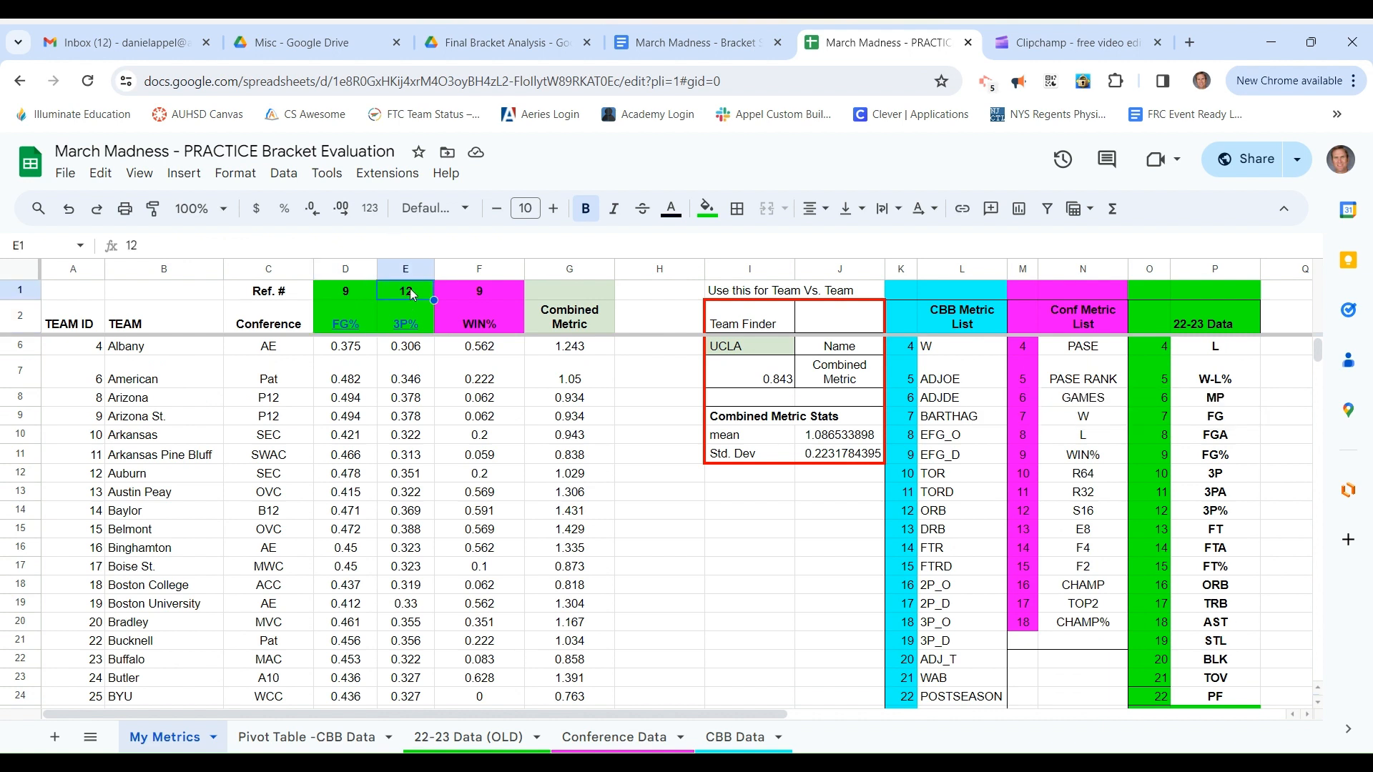
pyautogui.write('5')
pyautogui.press('Return')
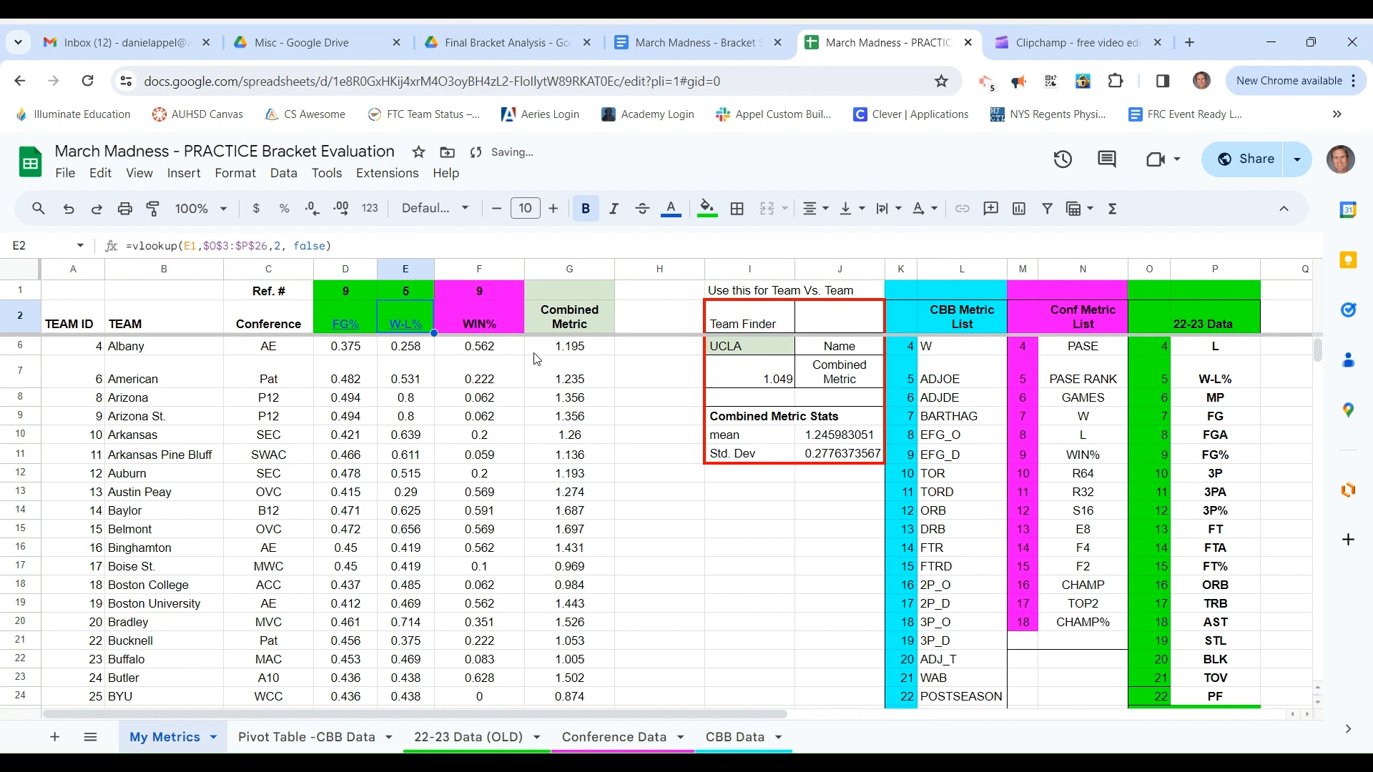
pyautogui.scroll(1, 670, 499)
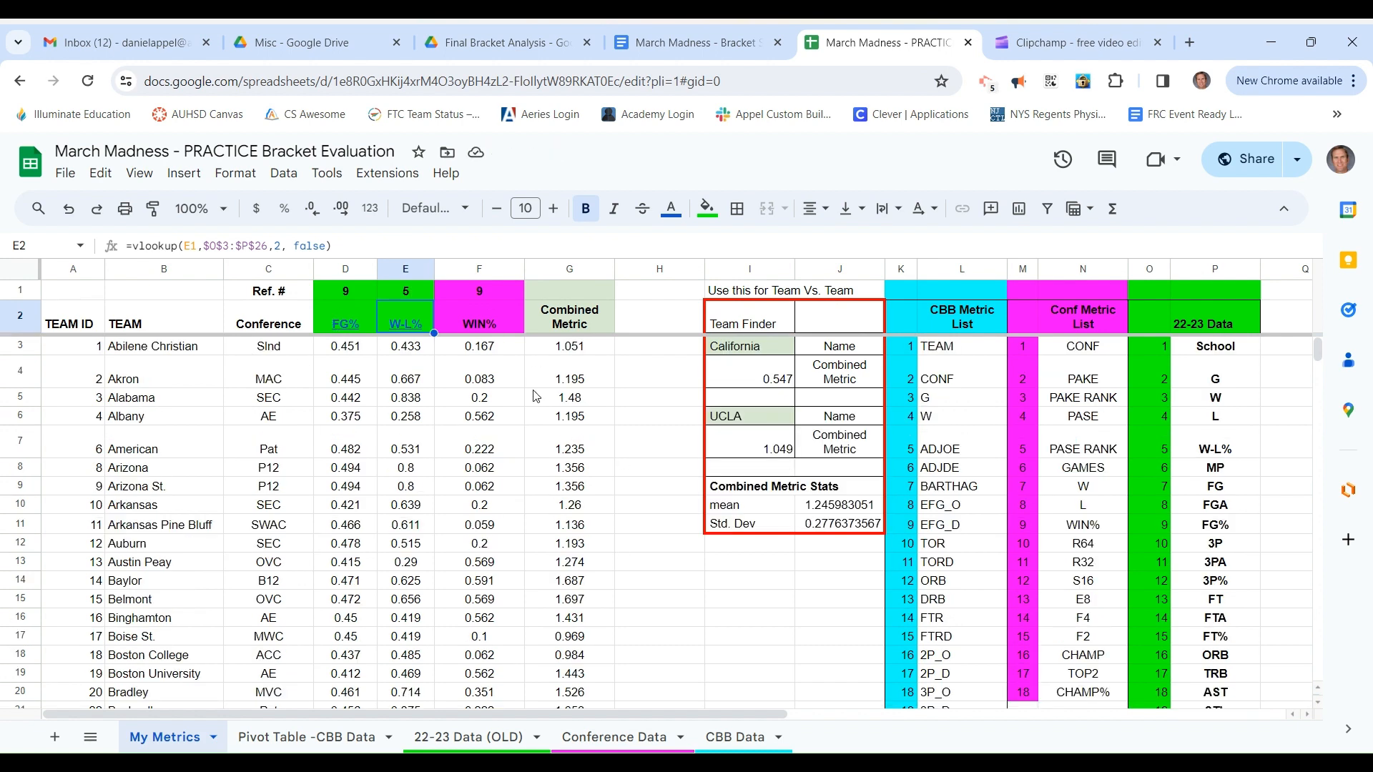
# Step: Check the Combined Metric sum formula in G3 and set the first Team Finder team in I3 to Auburn
pyautogui.click(581, 349)
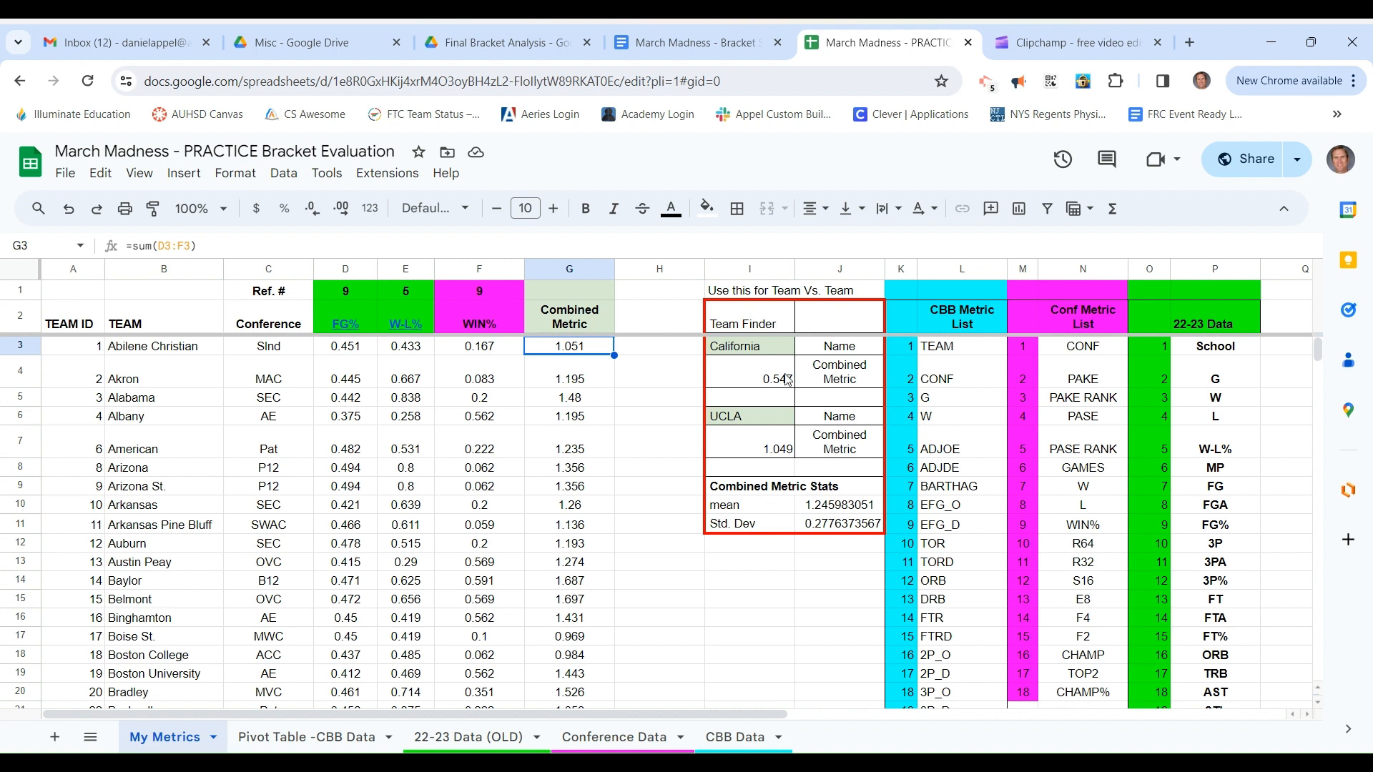
pyautogui.click(758, 349)
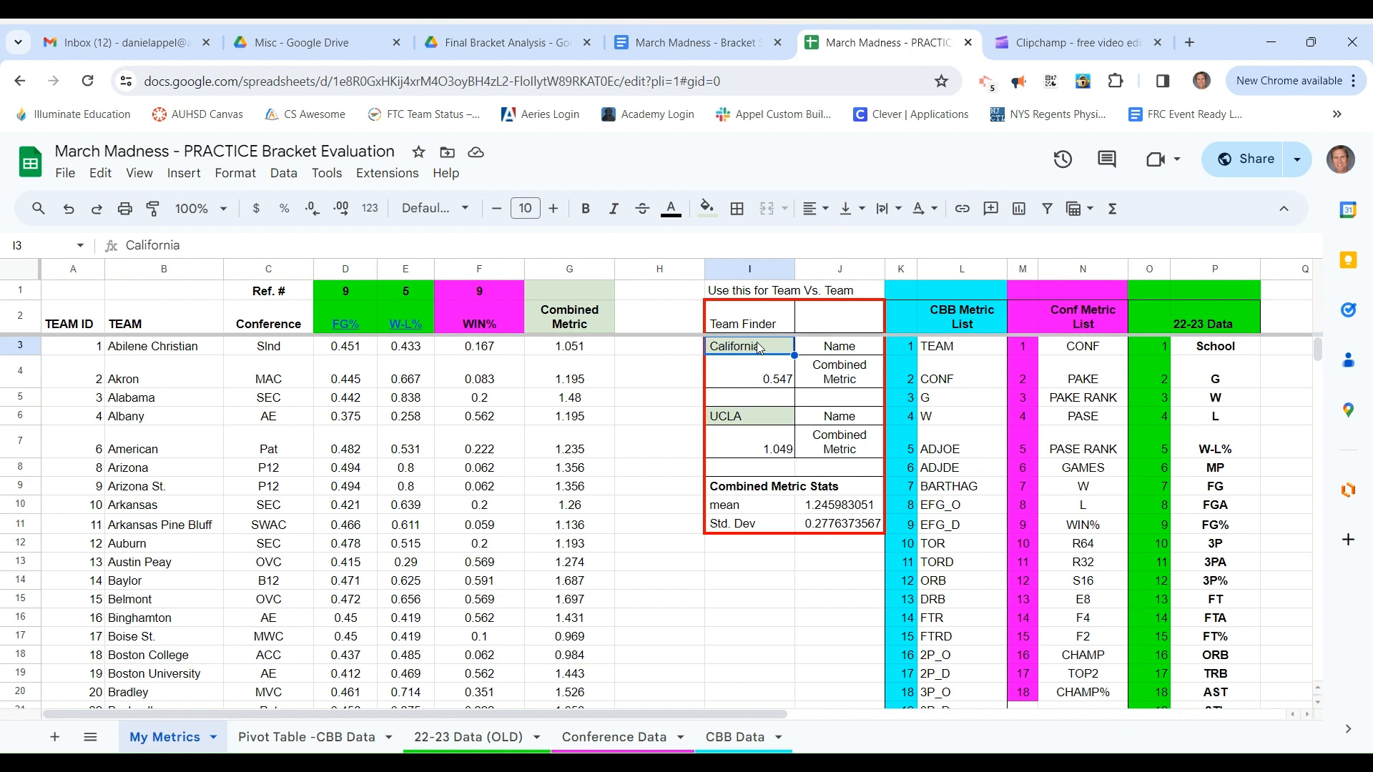
pyautogui.write('Au')
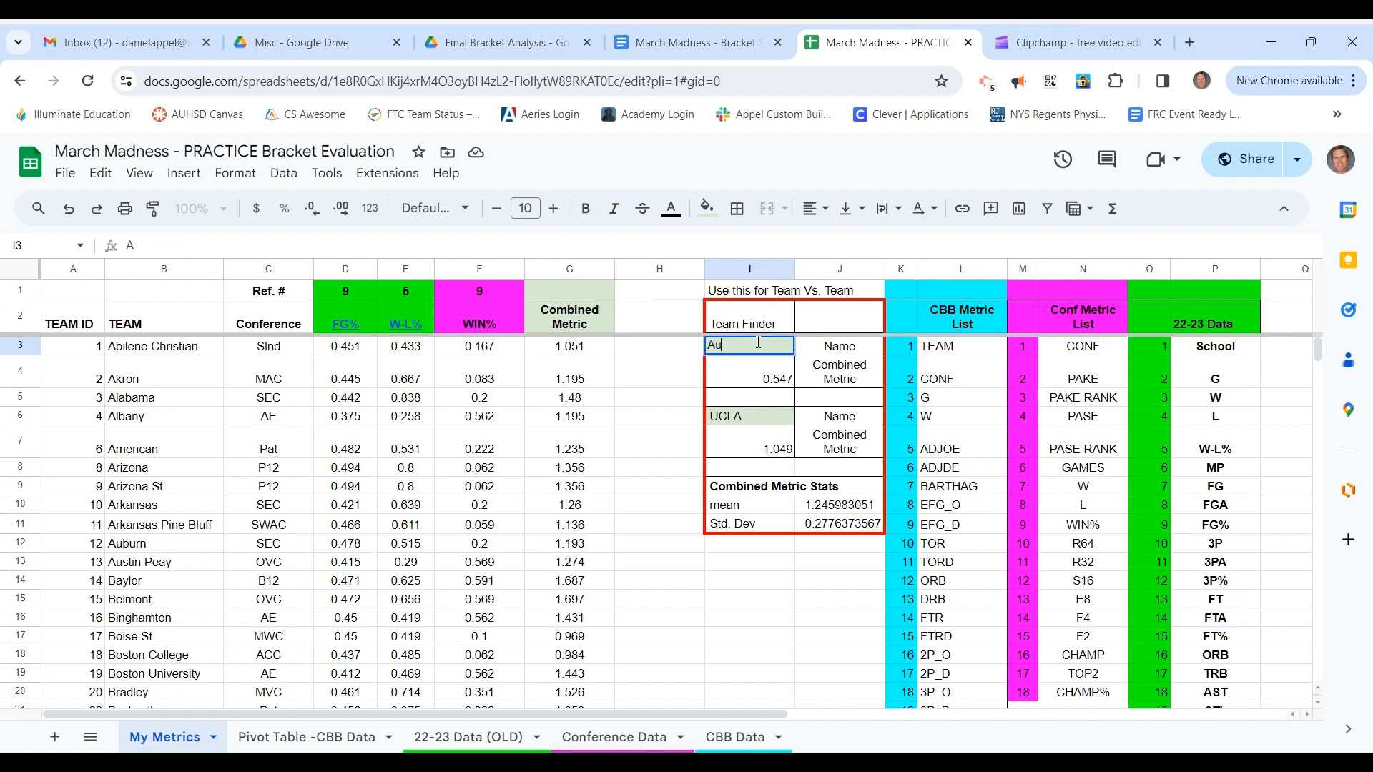
pyautogui.write('burn')
pyautogui.press('Return')
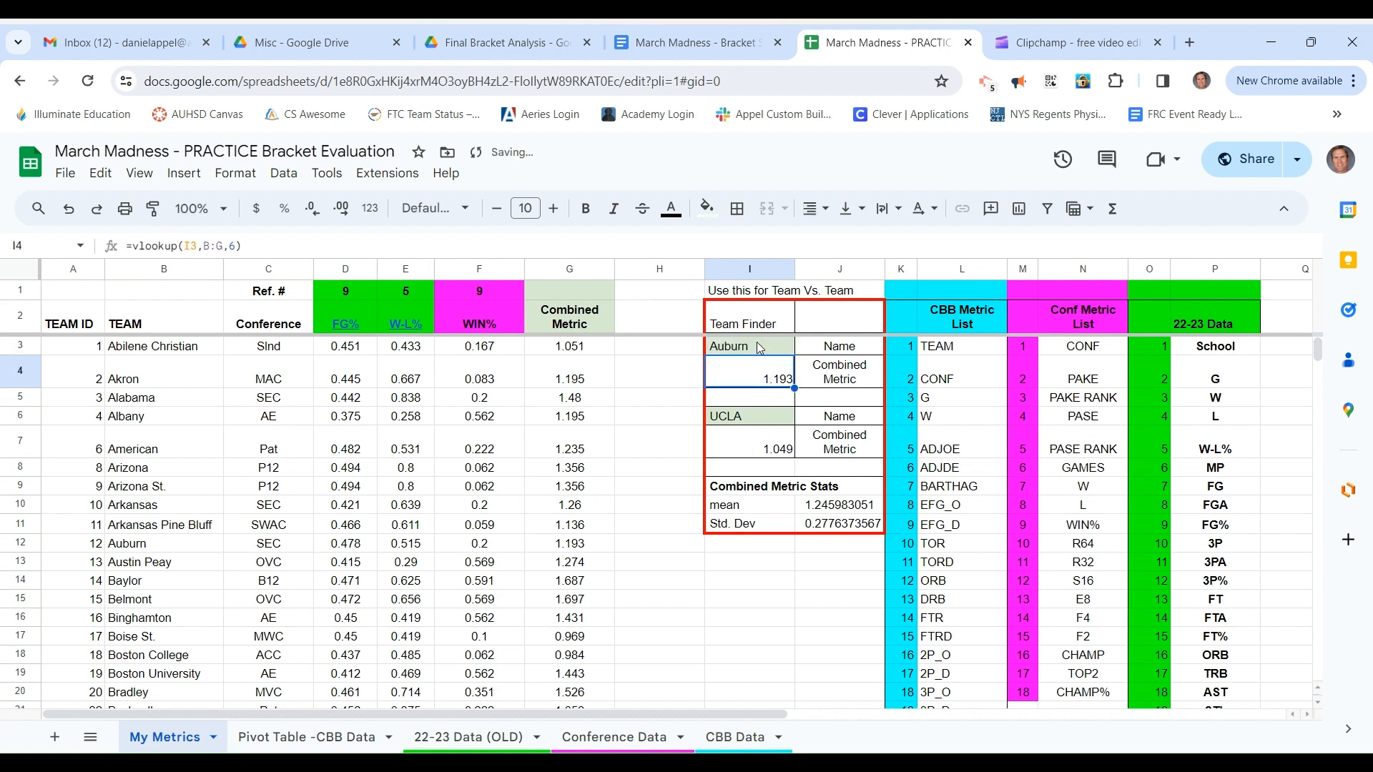
# Step: Look through the team list and set the second Team Finder team in I6 to Florida
pyautogui.press('Down')
pyautogui.press('Down')
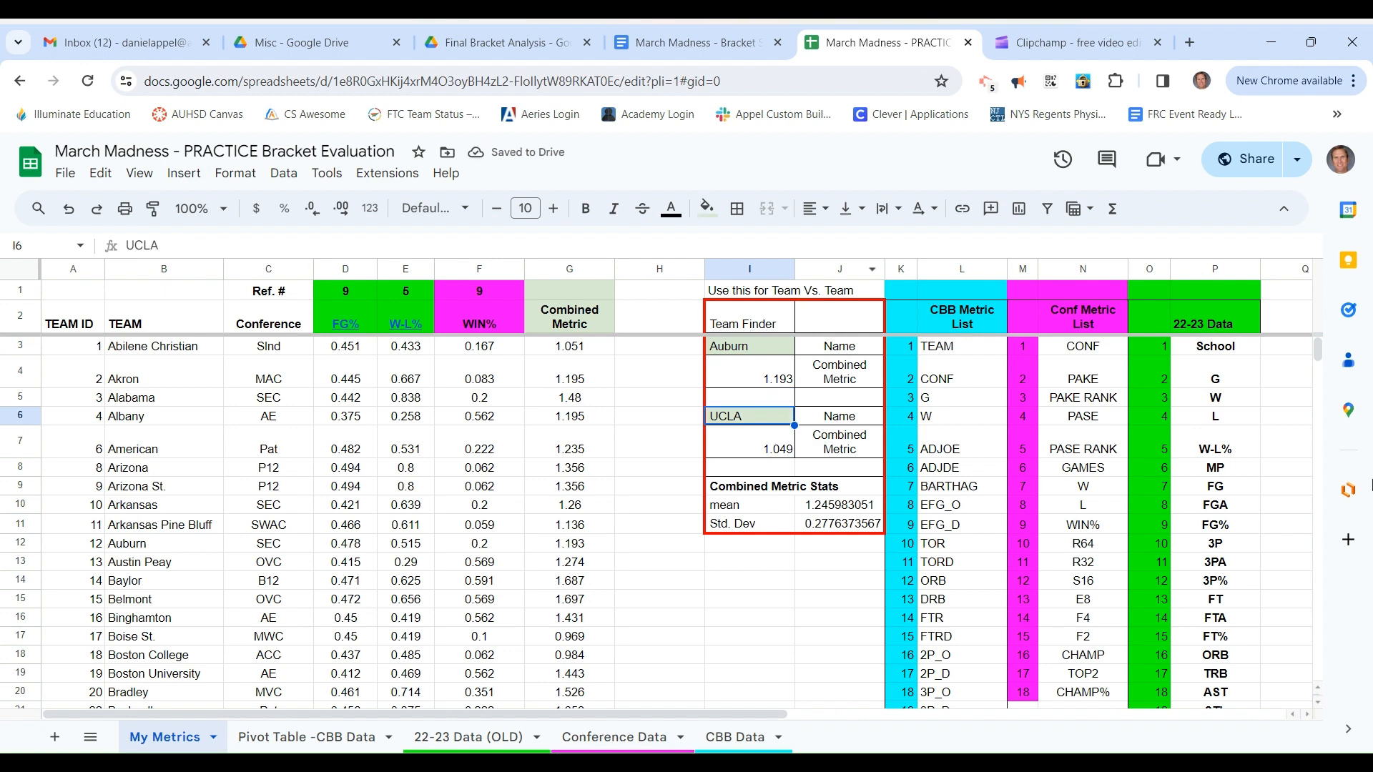
pyautogui.scroll(-10, 400, 579)
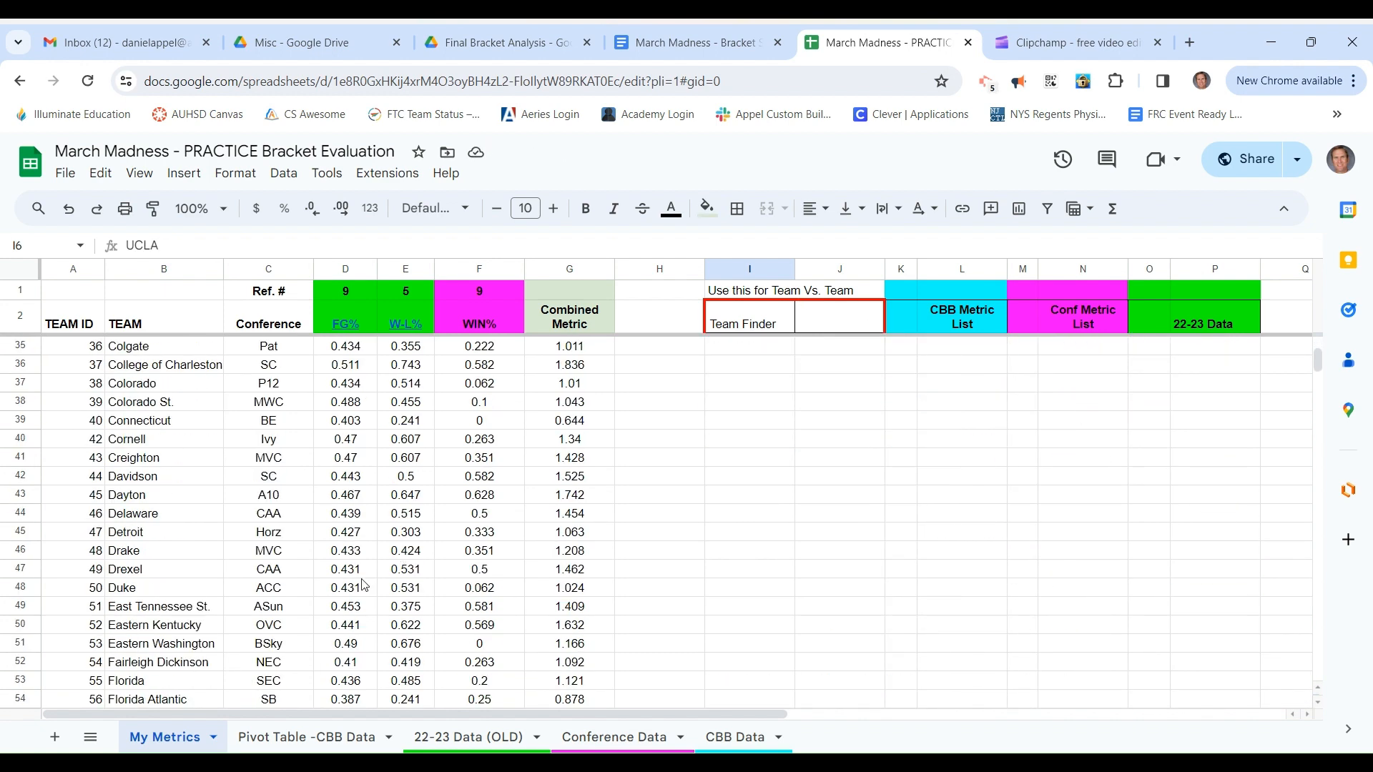
pyautogui.scroll(10, 379, 693)
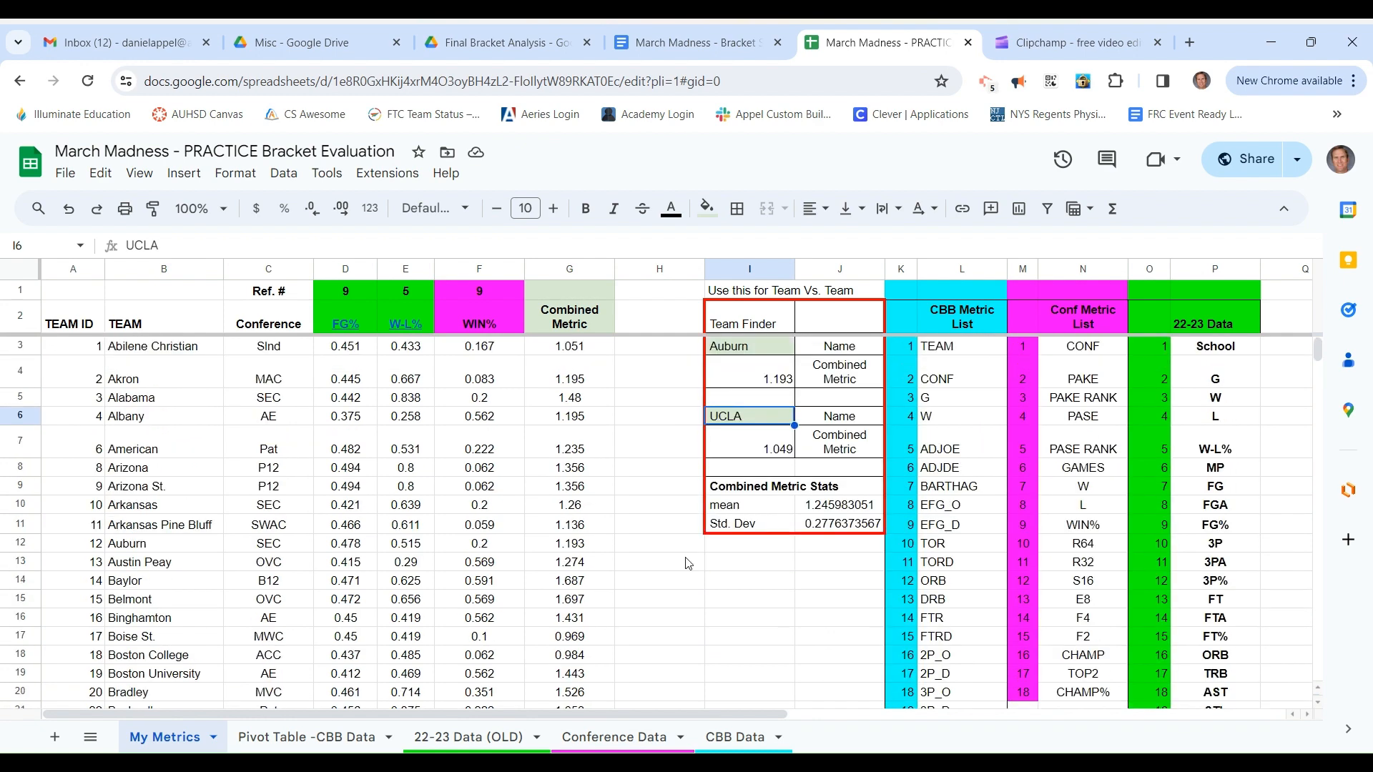
pyautogui.write('Florida')
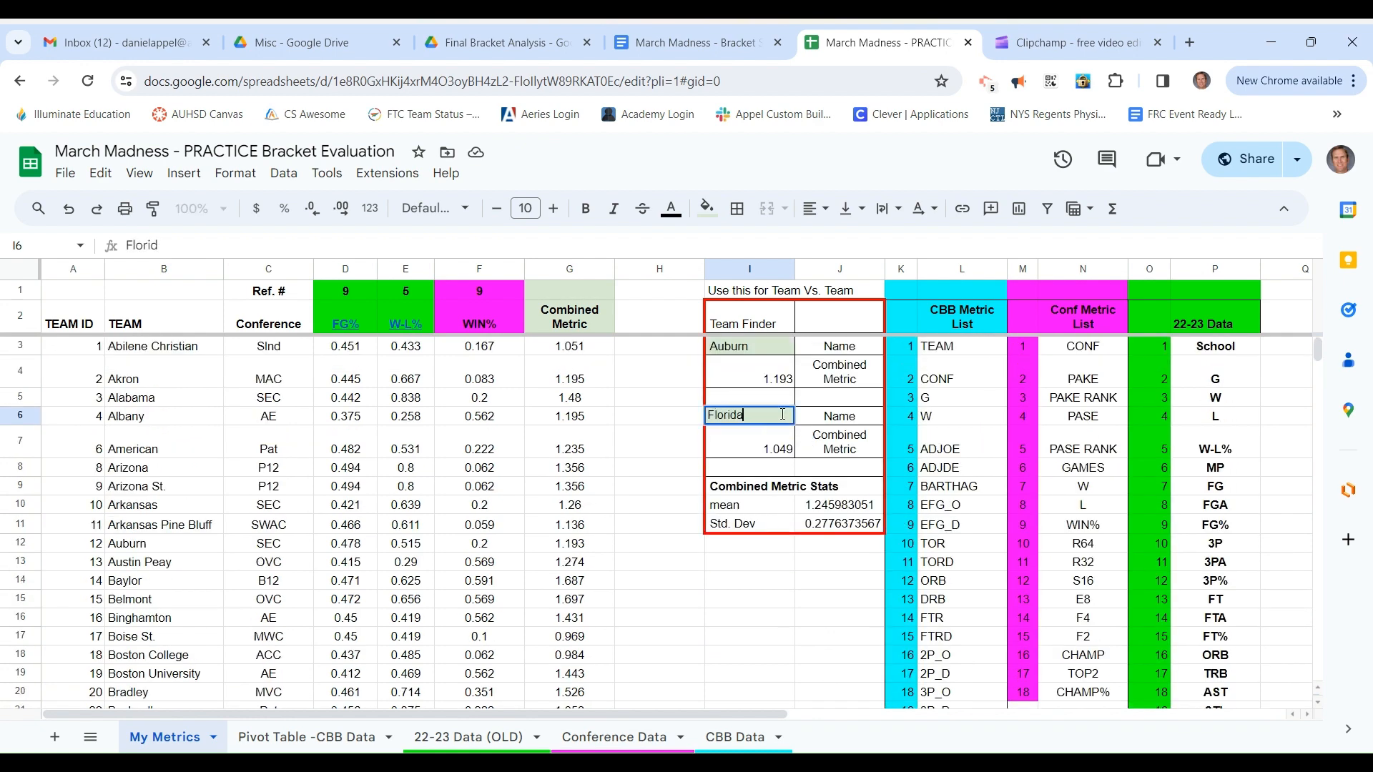
pyautogui.press('Return')
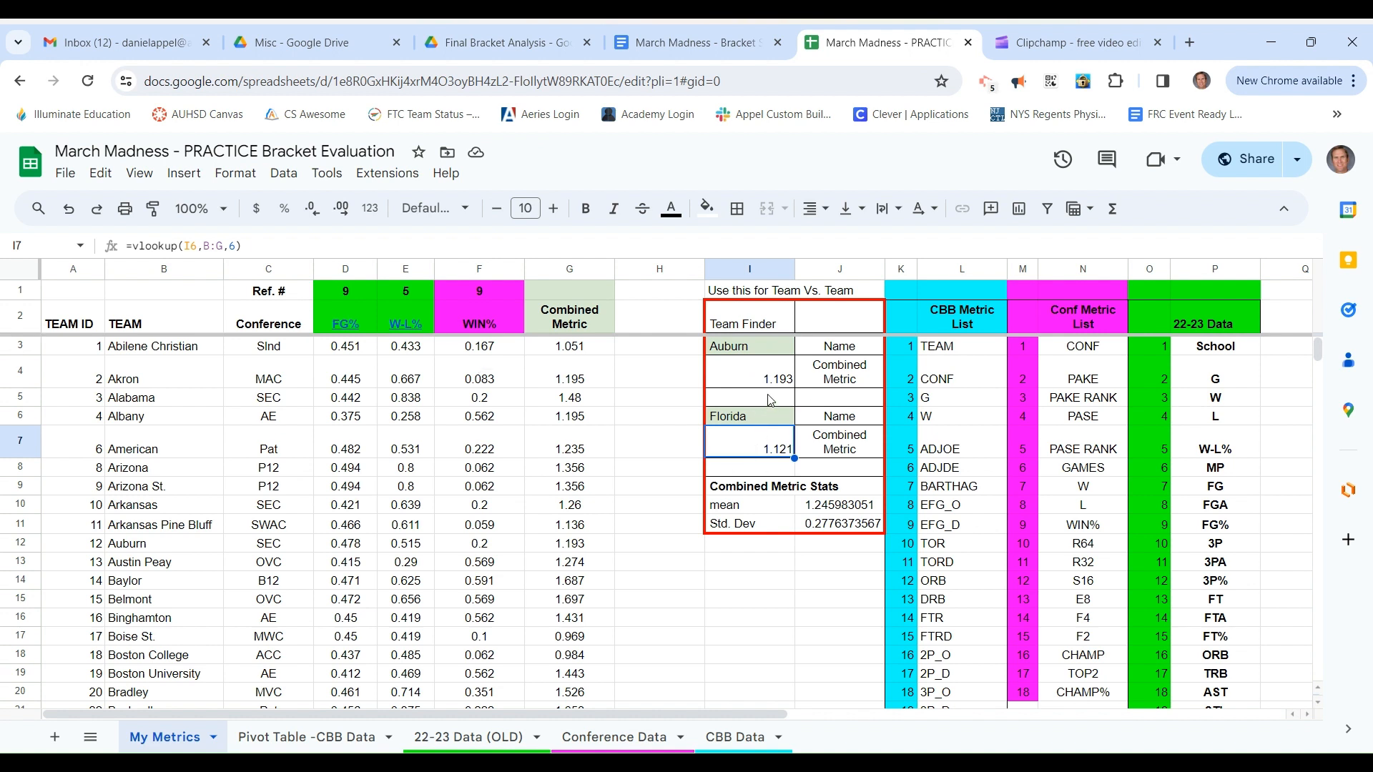
# Step: Set the metric reference numbers to 15 in D1 for FT% and 12 in E1 for 3P%
pyautogui.click(351, 298)
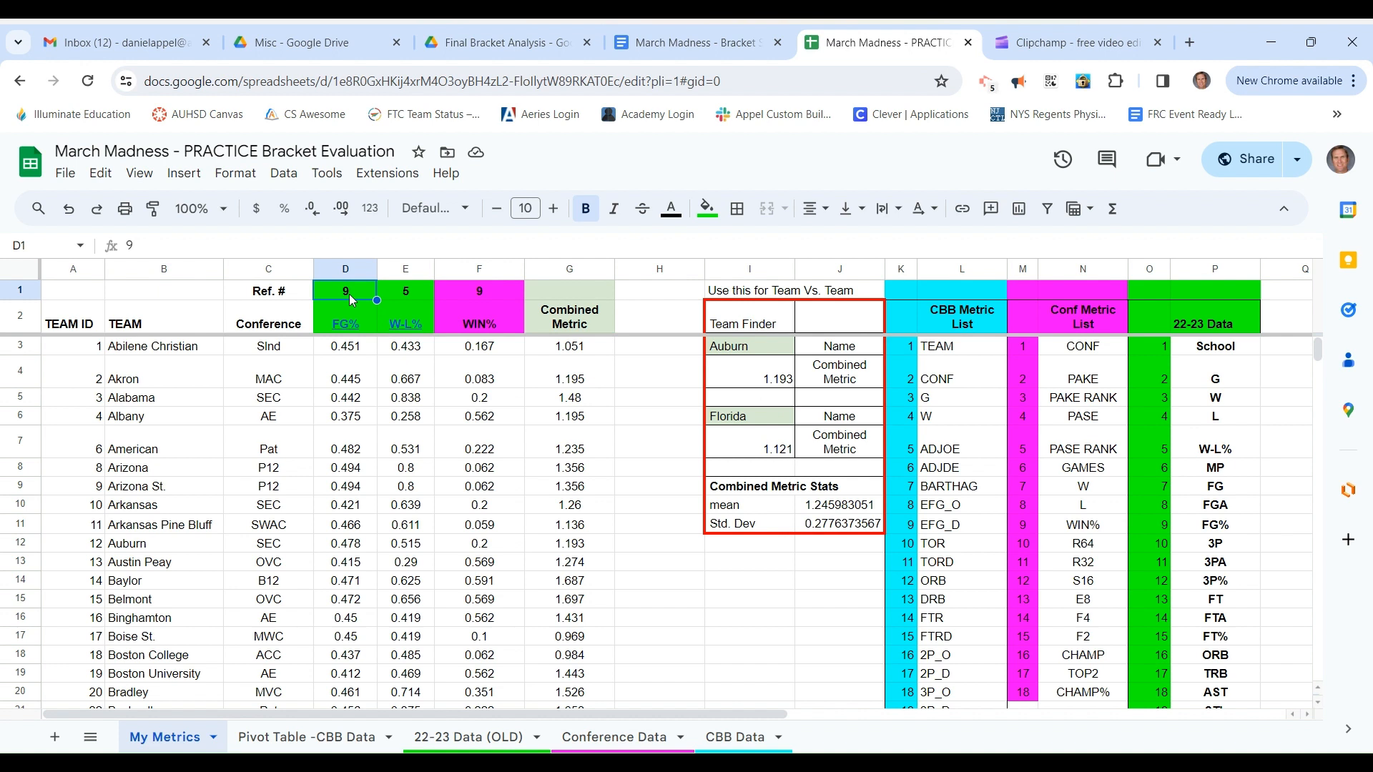
pyautogui.write('15')
pyautogui.press('Return')
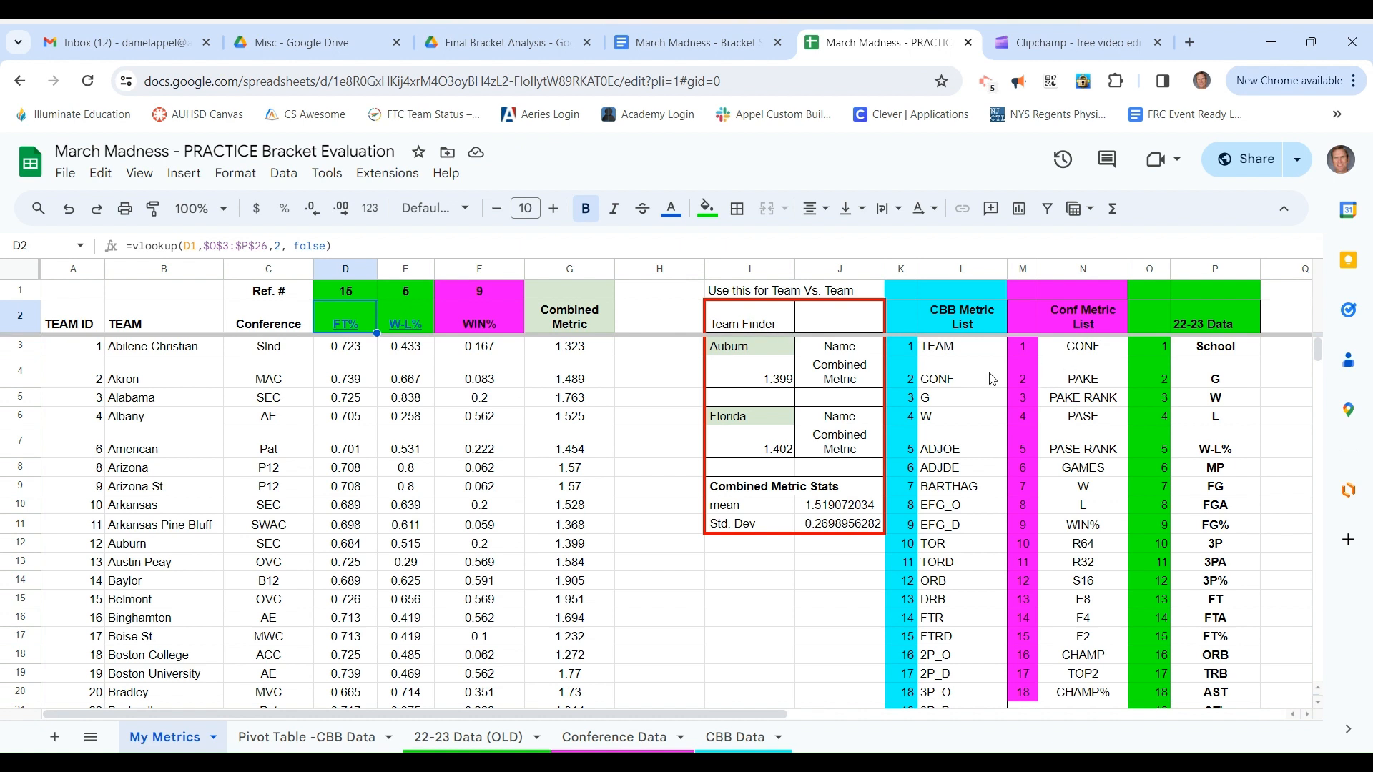
pyautogui.click(424, 299)
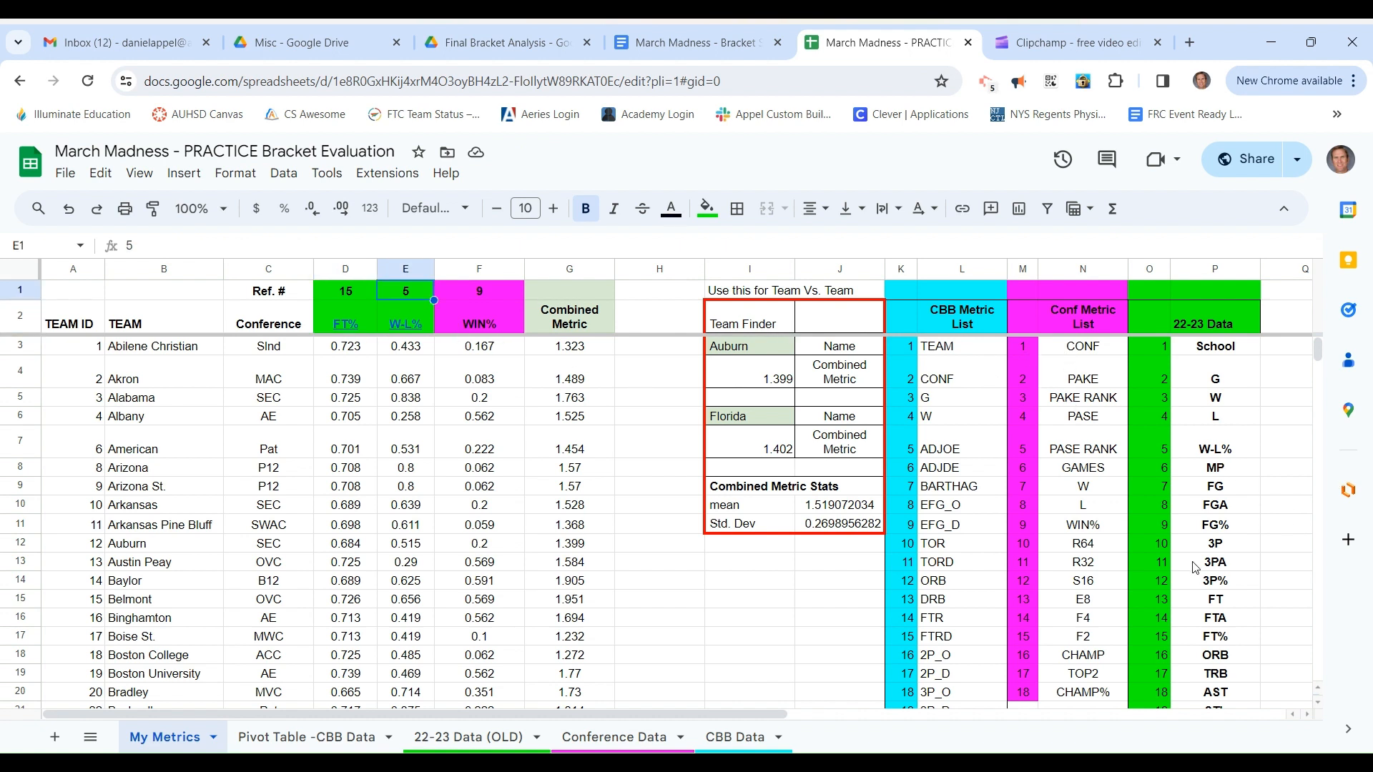
pyautogui.write('12')
pyautogui.press('Return')
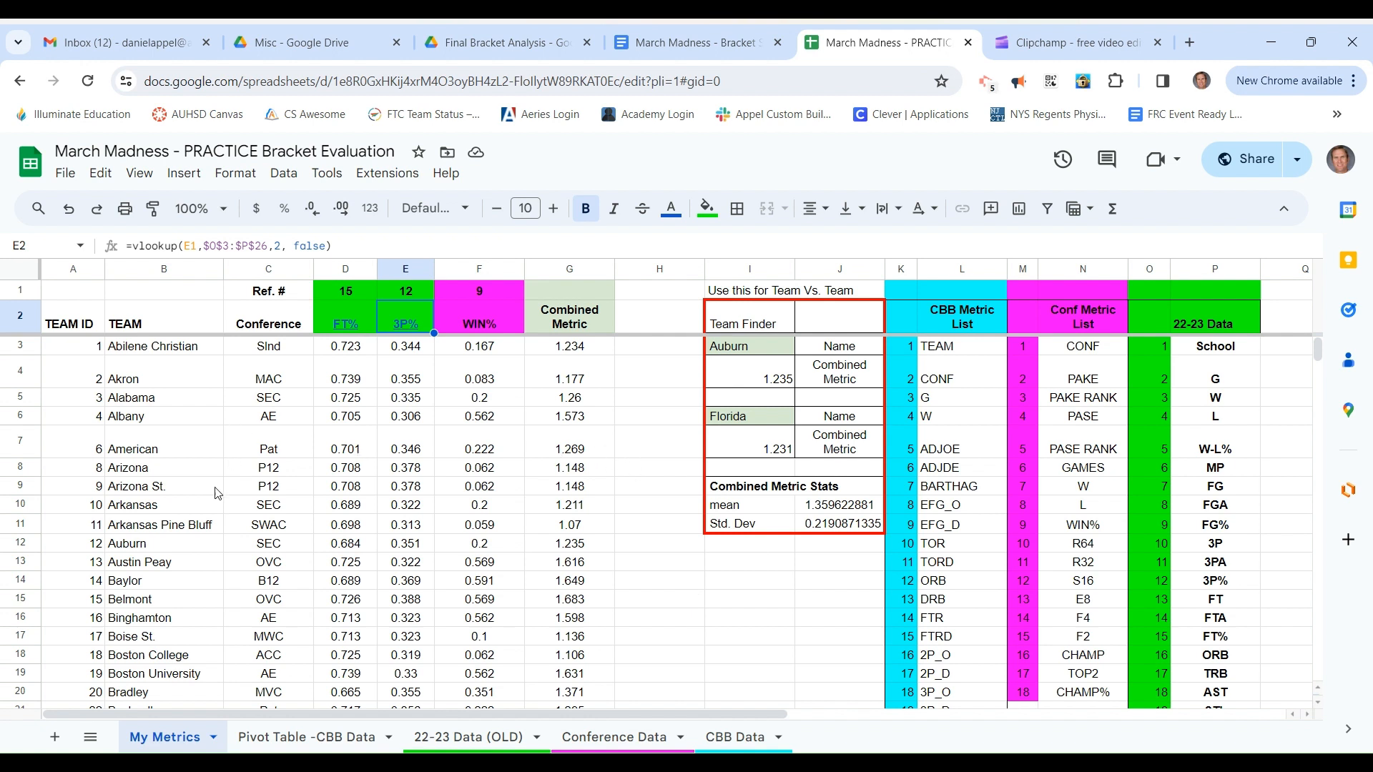
# Step: Set the second Team Finder team in I6 to Boston College and select the whole Combined Metric column
pyautogui.click(758, 422)
pyautogui.write('Bosto')
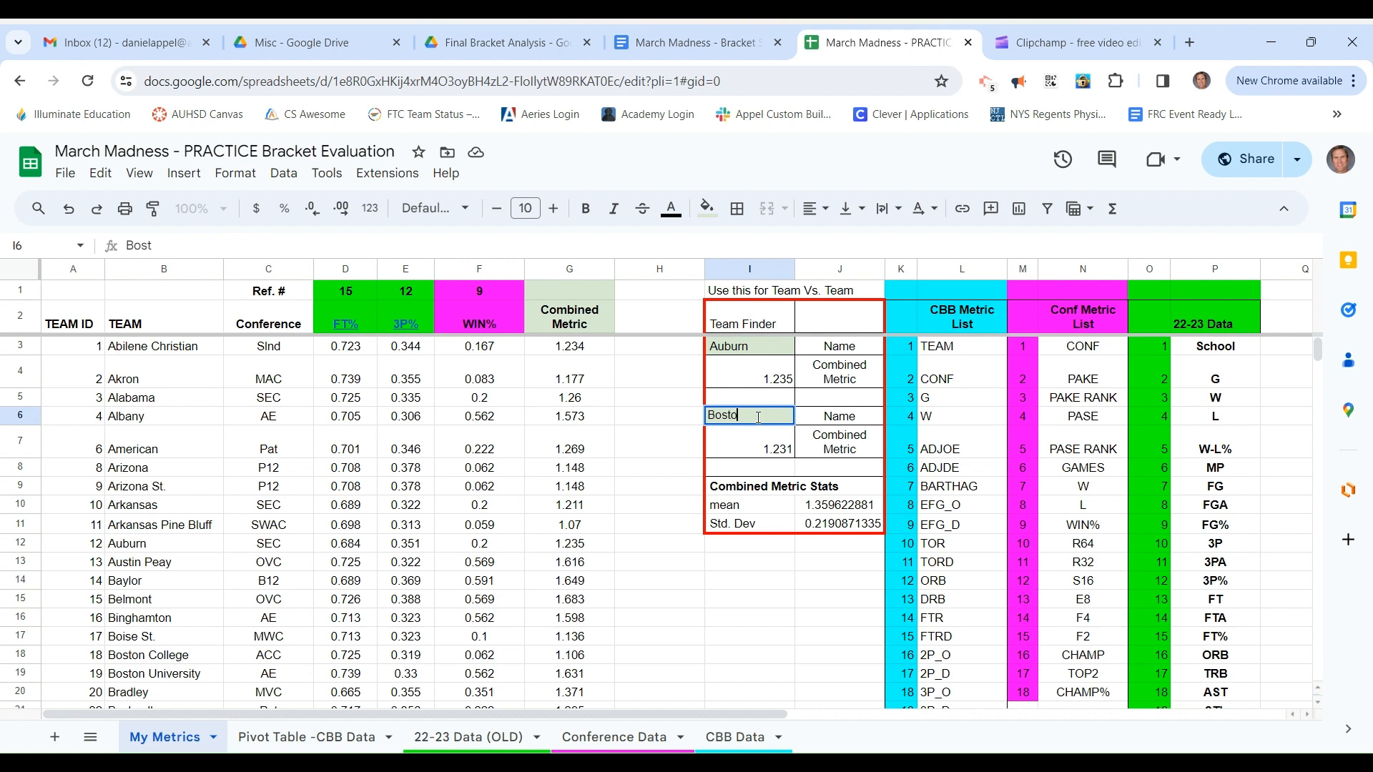
pyautogui.write('n College')
pyautogui.press('Return')
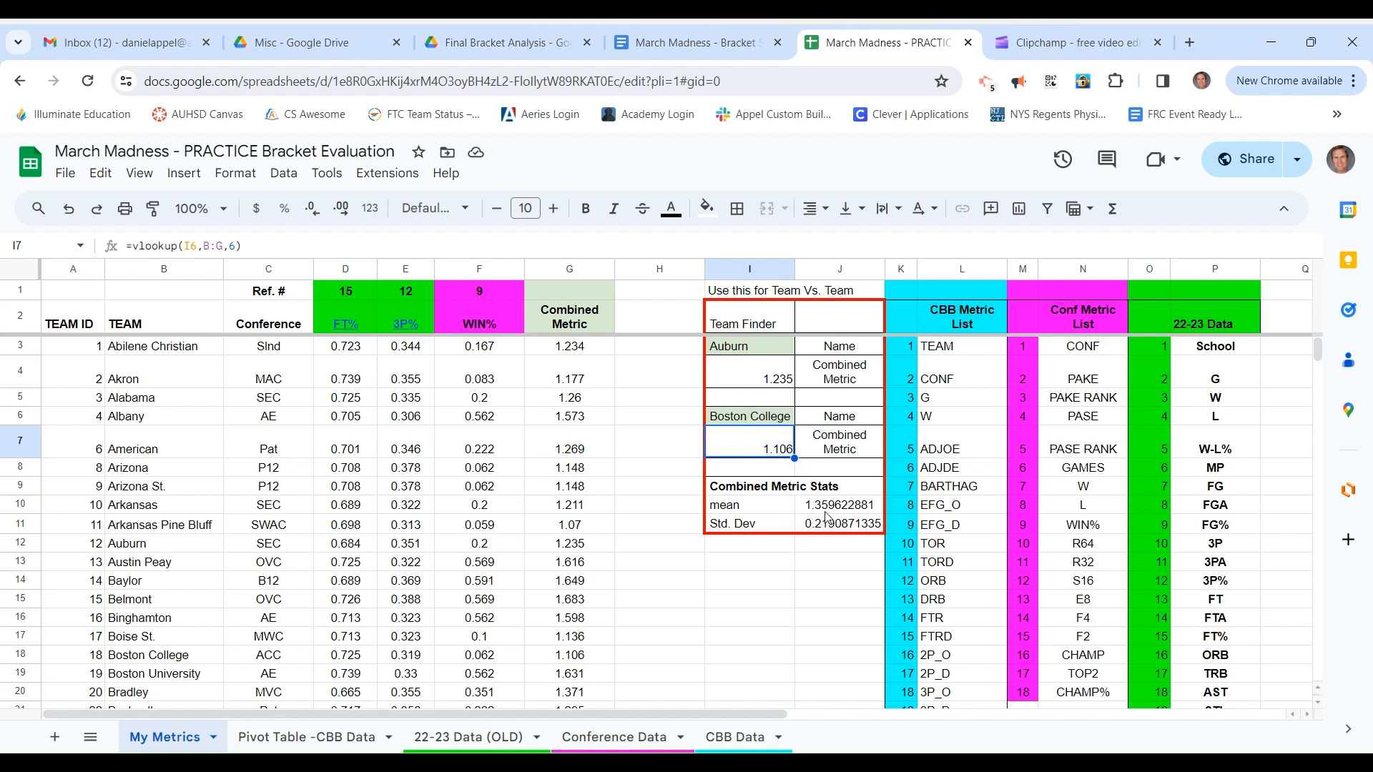
pyautogui.click(570, 270)
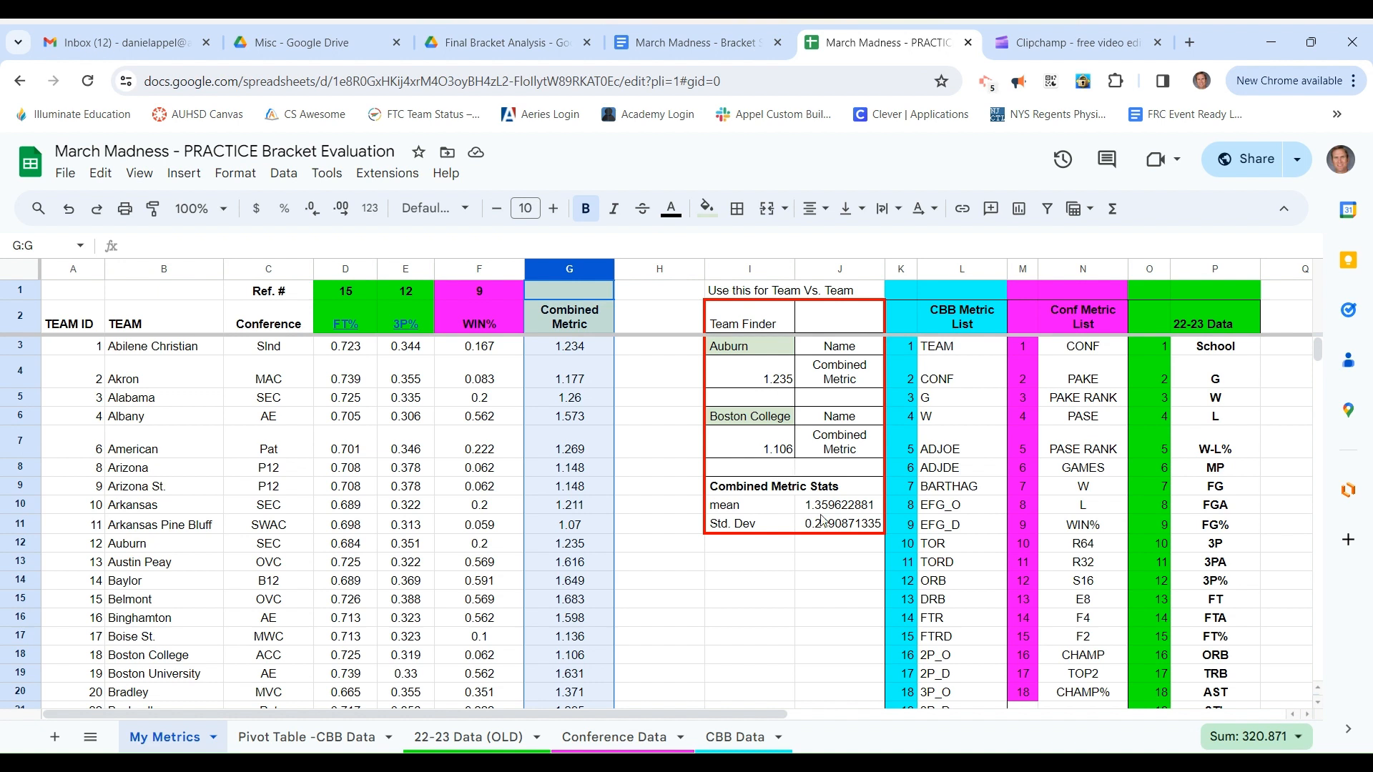
# Step: Try UCLA as the second Team Finder team in I6, and replace it with Kansas
pyautogui.click(758, 421)
pyautogui.write('UCLA')
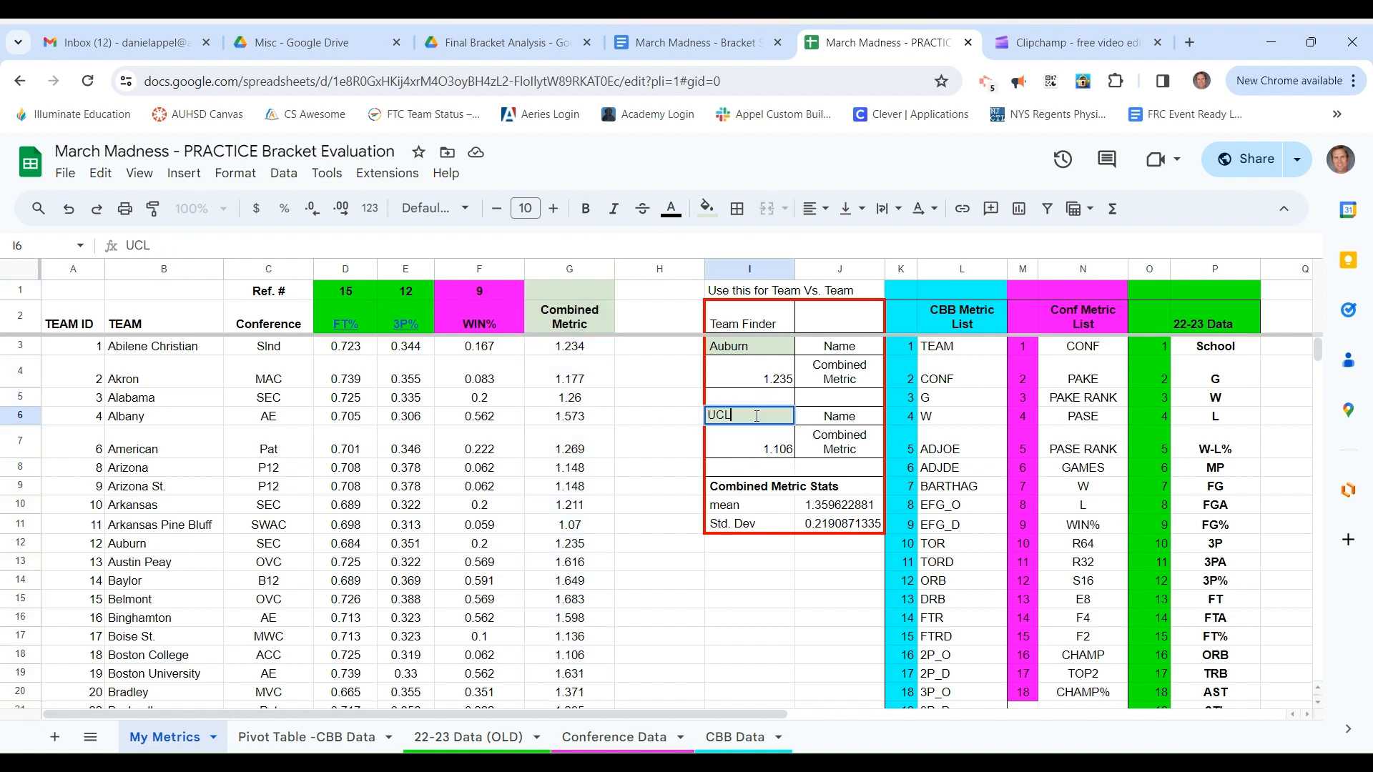
pyautogui.press('Return')
pyautogui.click(757, 420)
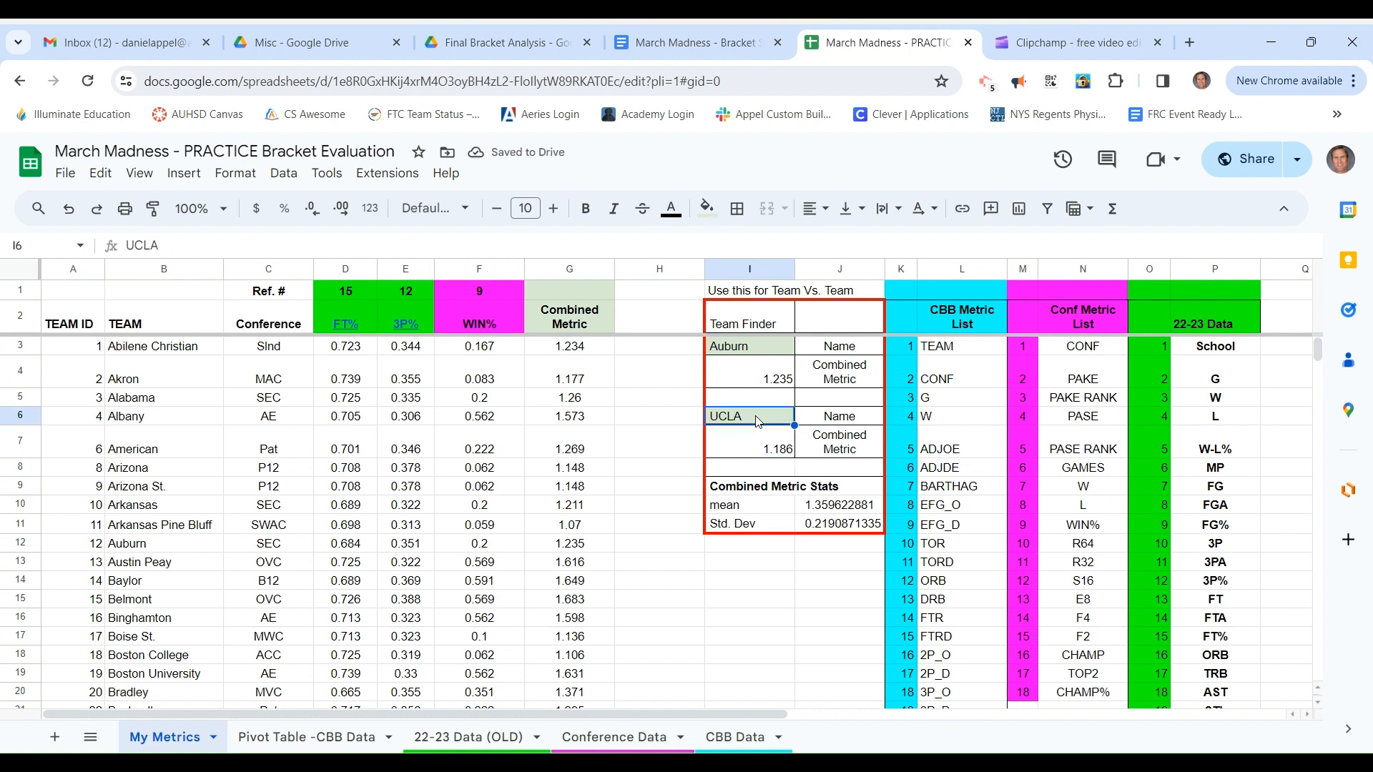
pyautogui.write('Kansas')
pyautogui.press('Return')
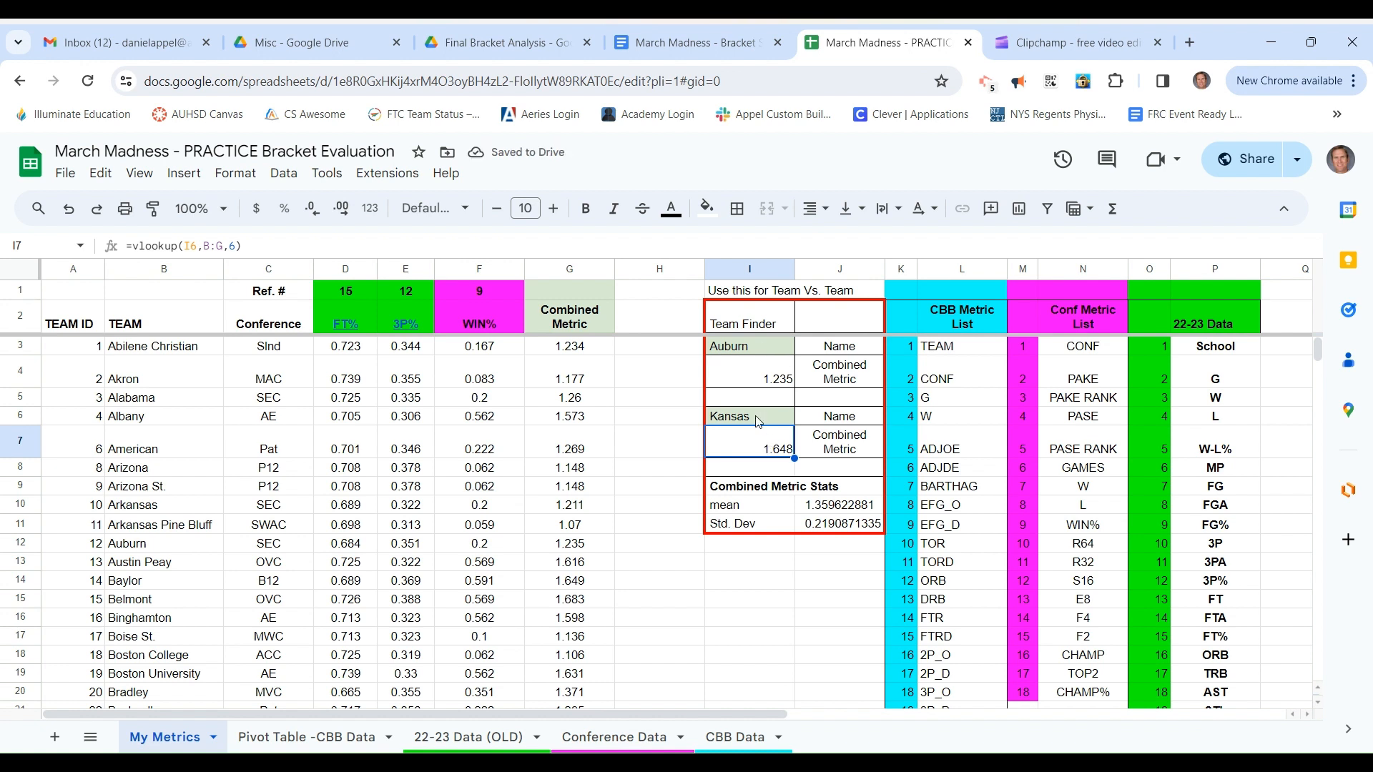
# Step: Review the three metric reference number cells D1, E1 and F1 on My Metrics
pyautogui.click(337, 296)
pyautogui.click(398, 294)
pyautogui.click(475, 296)
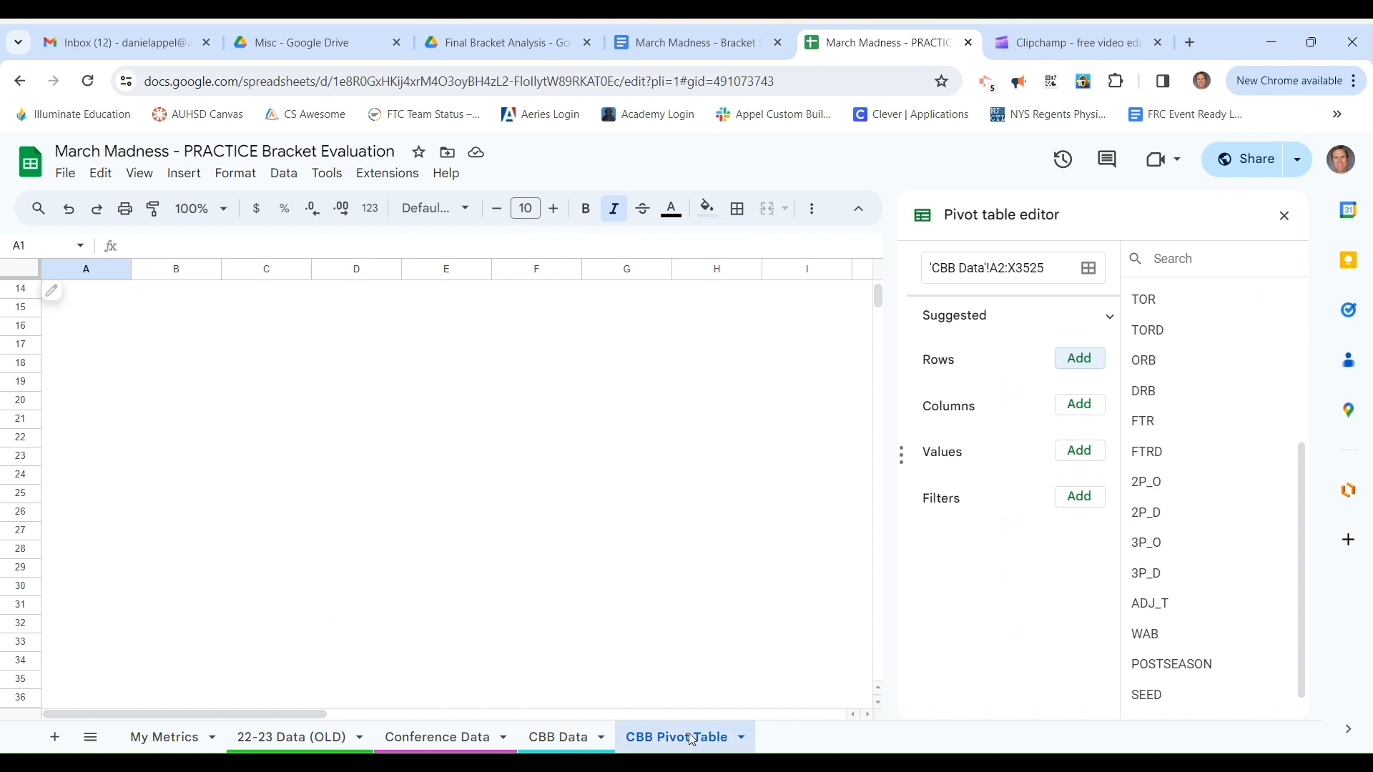
# Step: Look through the team rows and metric columns of the CBB Data sheet
pyautogui.click(561, 737)
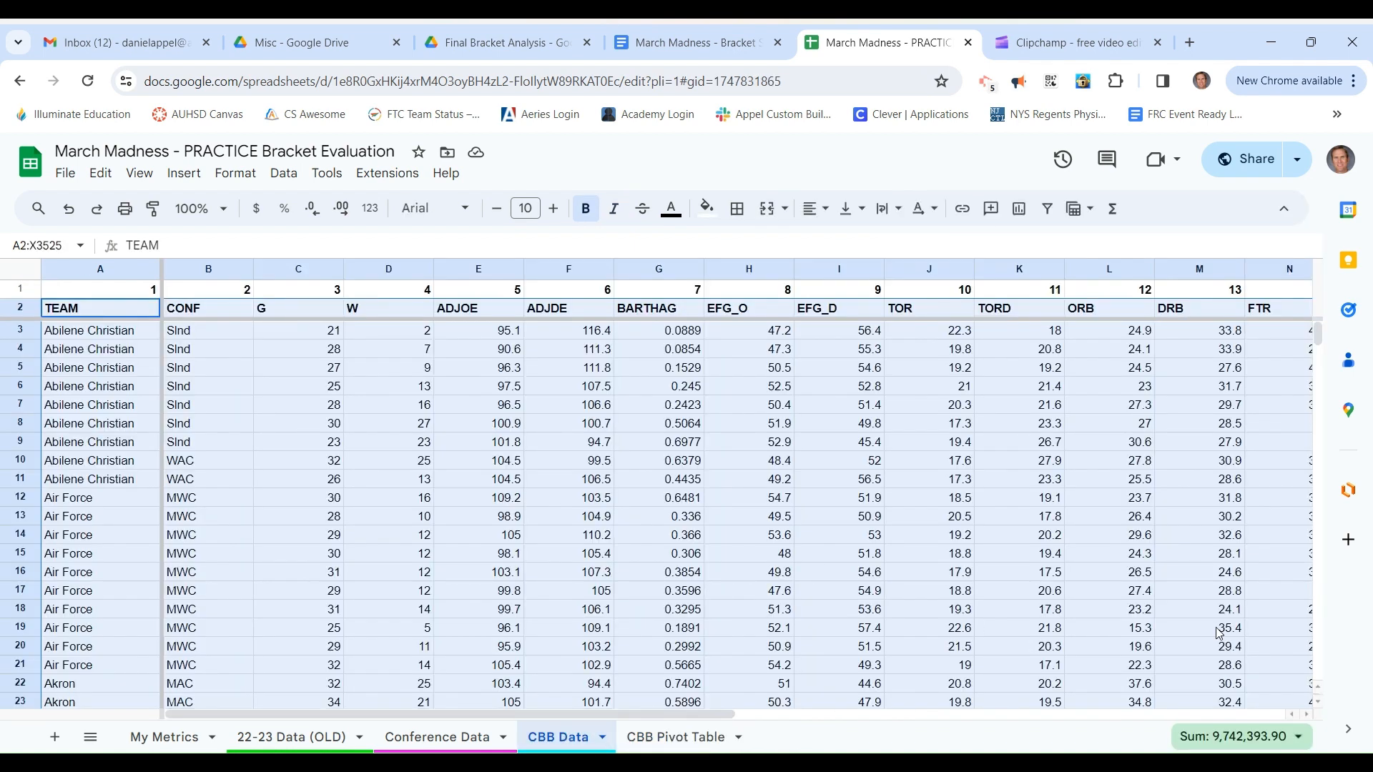
pyautogui.click(1227, 552)
pyautogui.scroll(-10, 1258, 554)
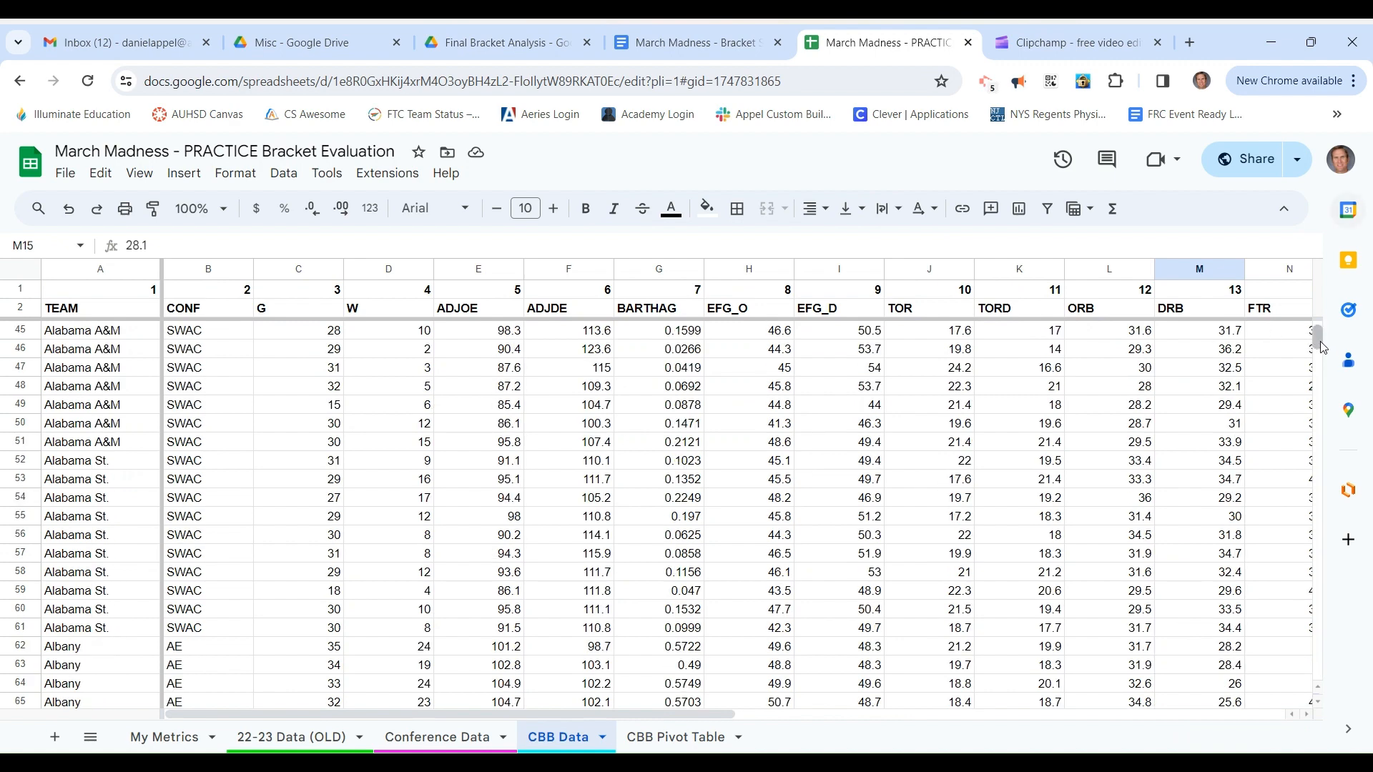
pyautogui.moveTo(1319, 347)
pyautogui.mouseDown()
pyautogui.moveTo(1312, 705)
pyautogui.moveTo(1318, 336)
pyautogui.mouseUp()
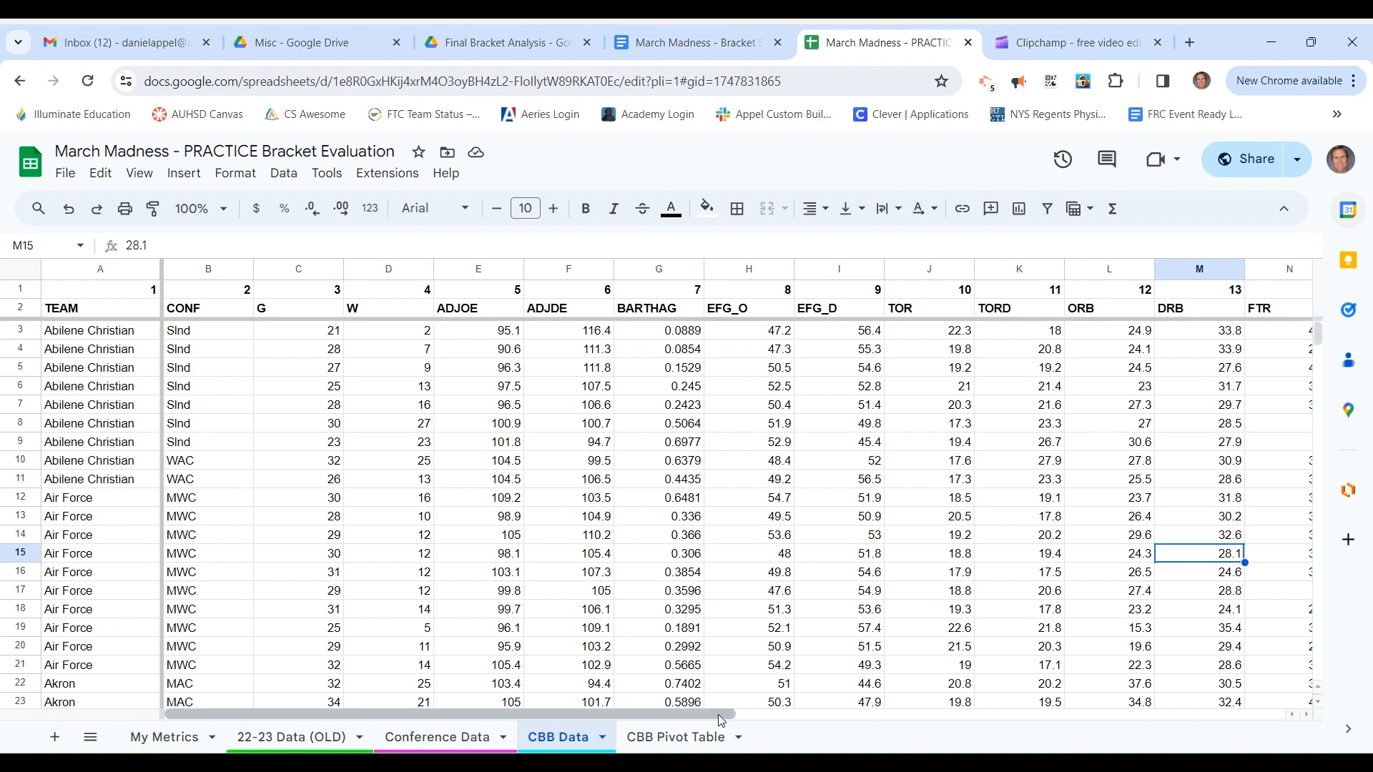
pyautogui.moveTo(718, 715)
pyautogui.mouseDown()
pyautogui.moveTo(1247, 715)
pyautogui.moveTo(700, 715)
pyautogui.mouseUp()
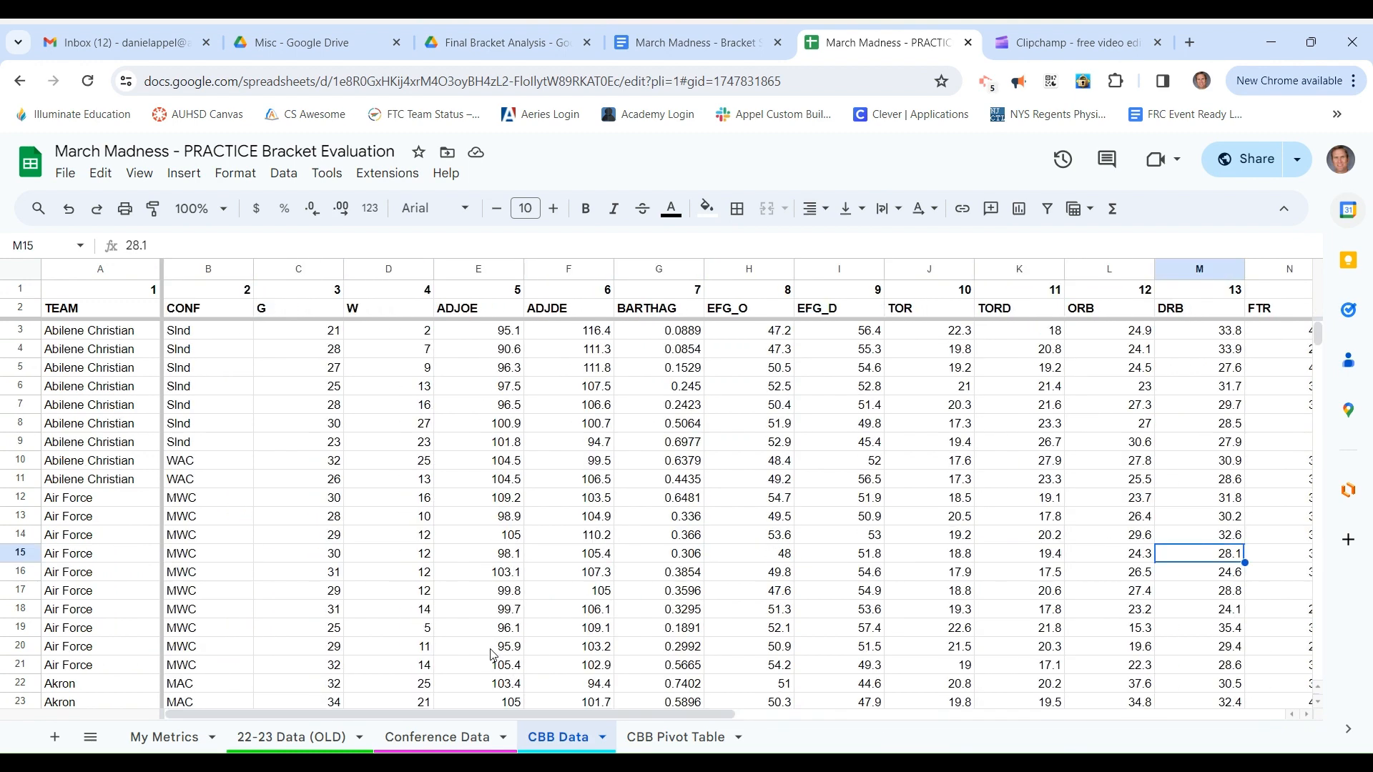
# Step: Add TEAM and POSTSEASON as row fields to the pivot table on the CBB Pivot Table sheet
pyautogui.click(676, 737)
pyautogui.scroll(1, 722, 465)
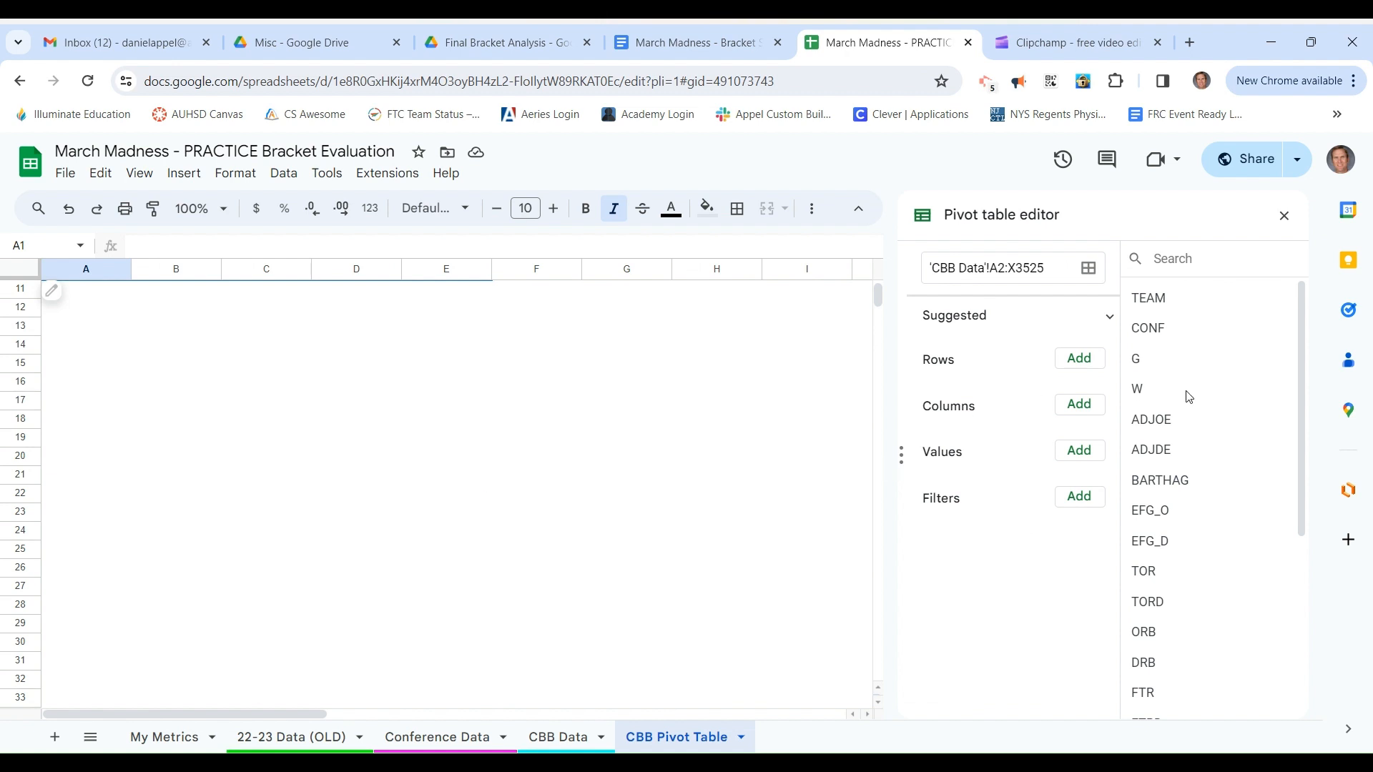
pyautogui.moveTo(1137, 298); pyautogui.dragTo(965, 392)
pyautogui.scroll(-5, 1231, 471)
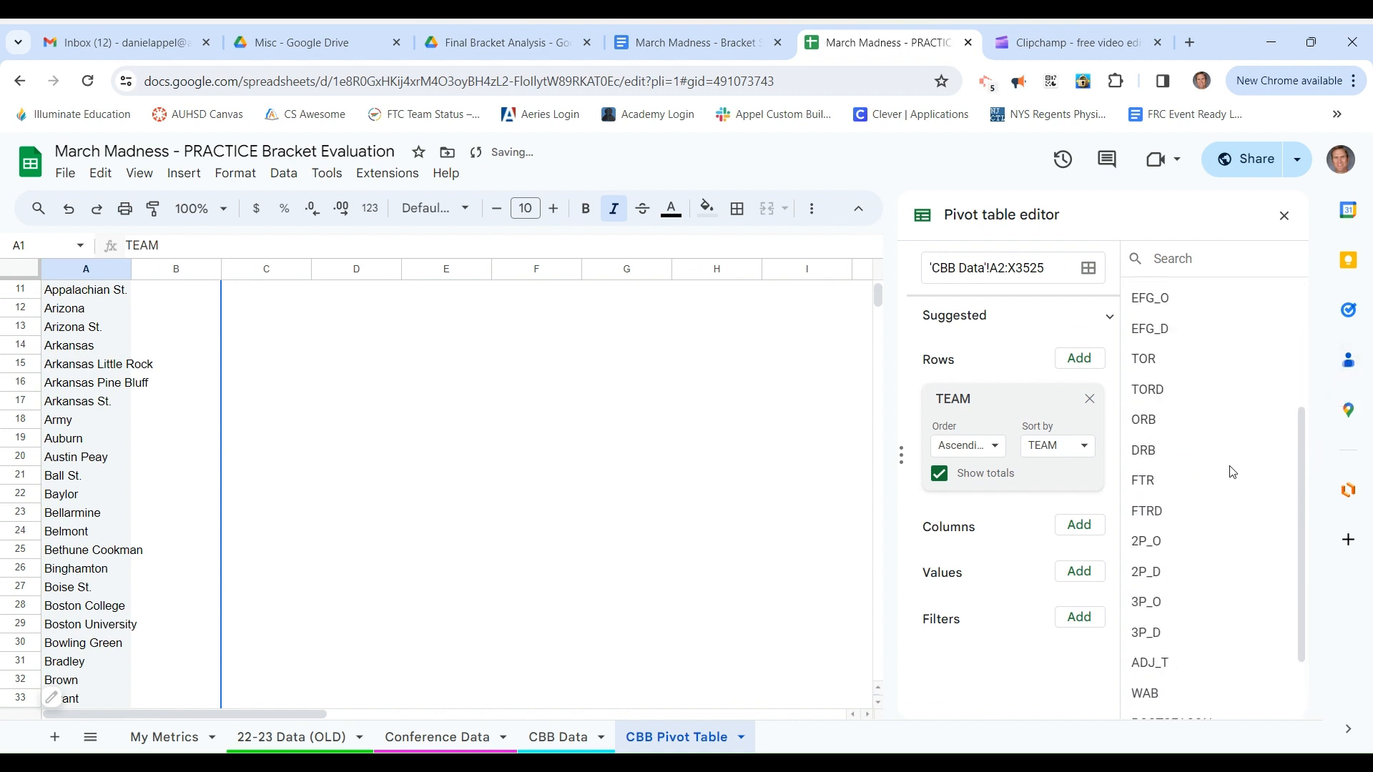
pyautogui.moveTo(1183, 634); pyautogui.dragTo(974, 512)
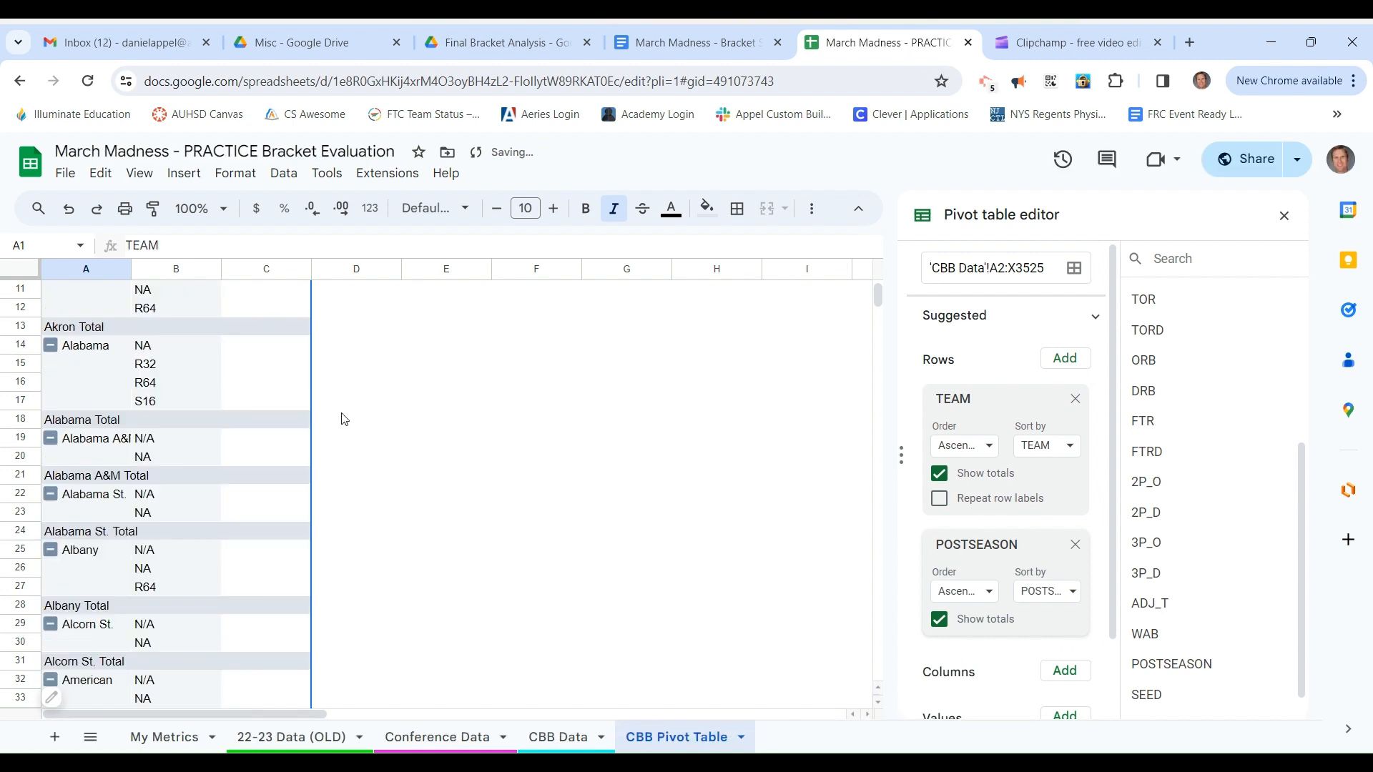
# Step: Move POSTSEASON above TEAM in the pivot table rows and look through the teams grouped by postseason result
pyautogui.scroll(3, 189, 407)
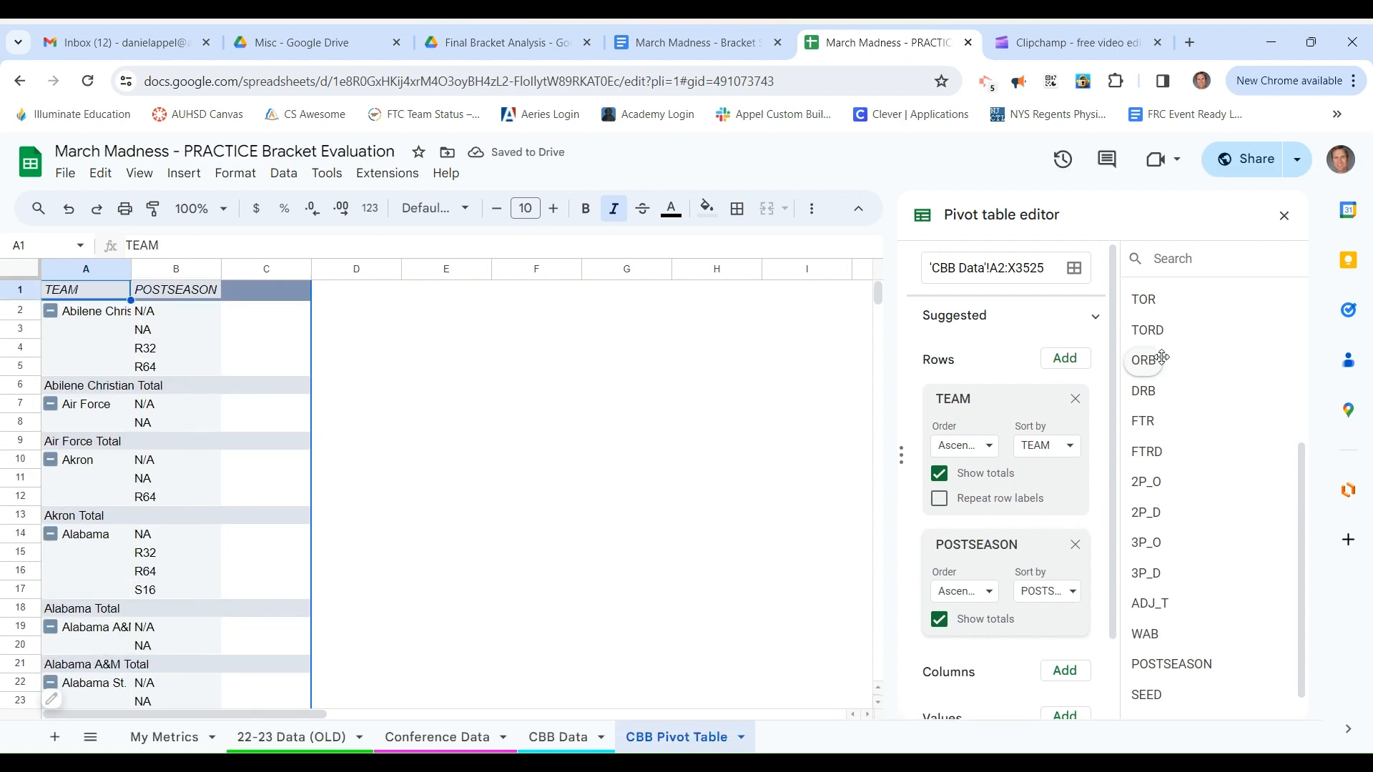
pyautogui.moveTo(1023, 541); pyautogui.dragTo(1032, 382)
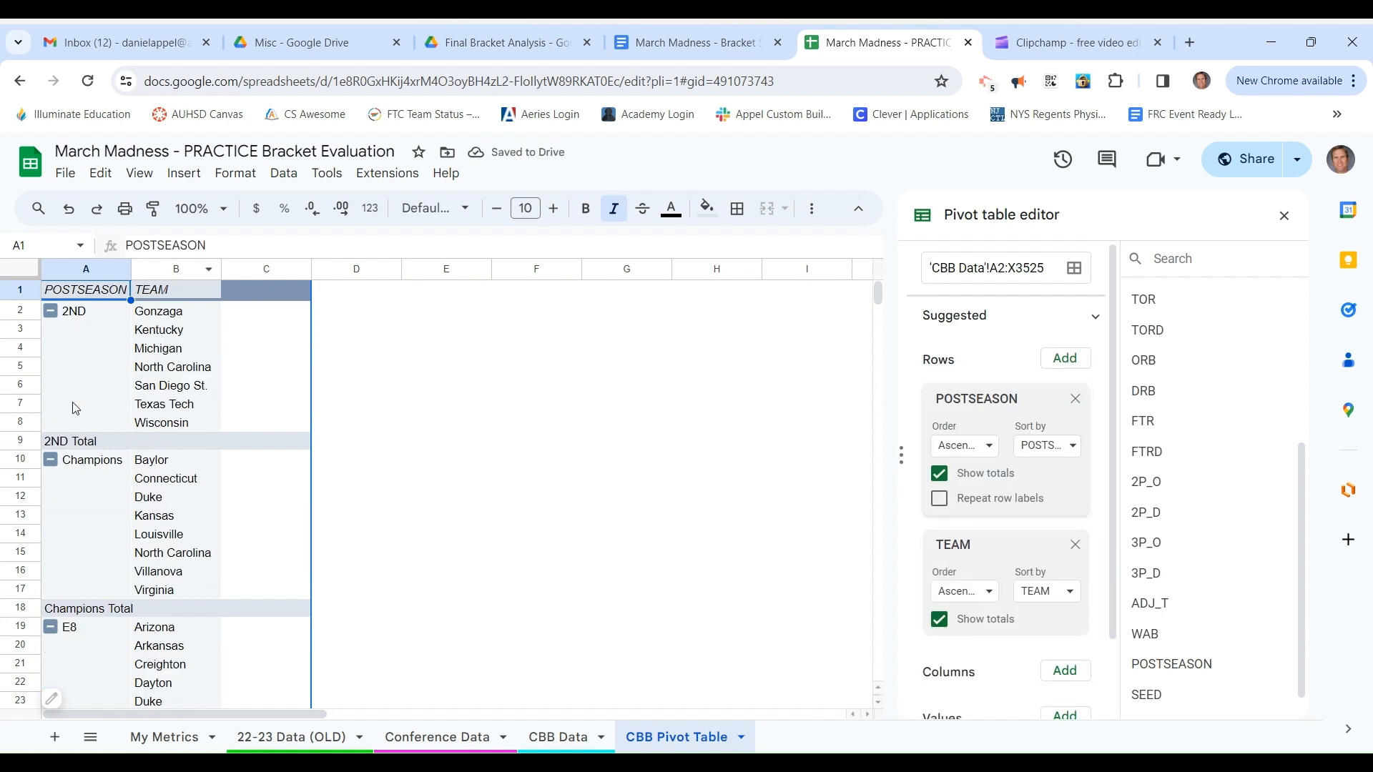
pyautogui.scroll(-9, 158, 504)
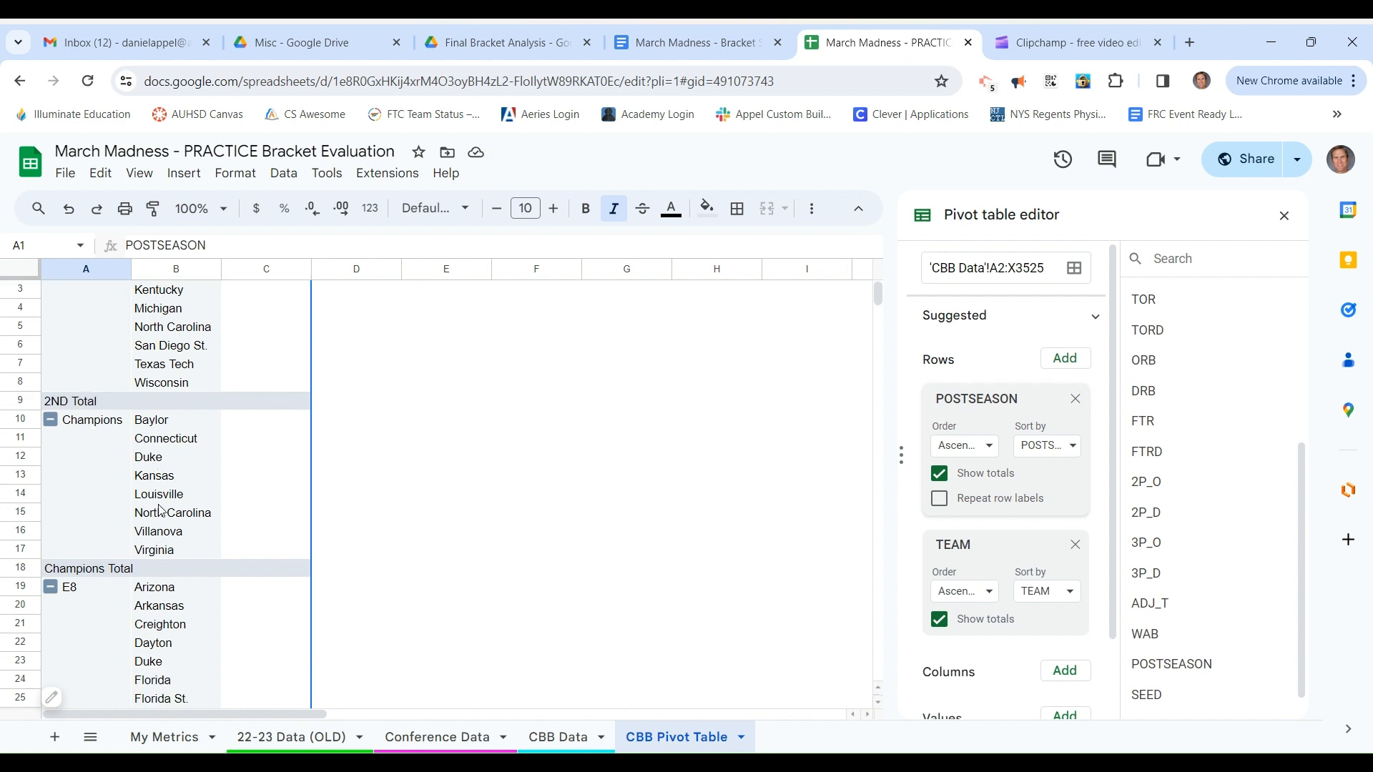
pyautogui.scroll(-10, 91, 452)
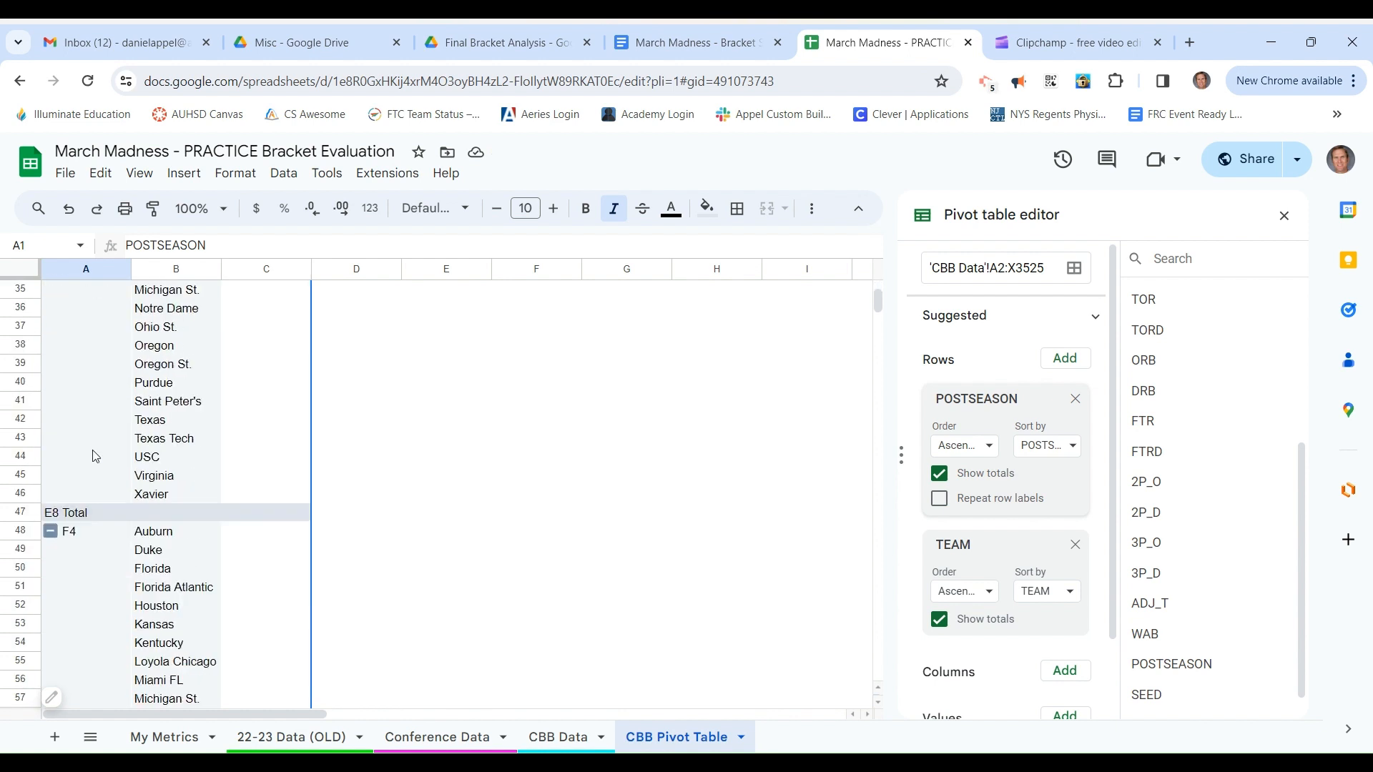
pyautogui.scroll(-14, 107, 474)
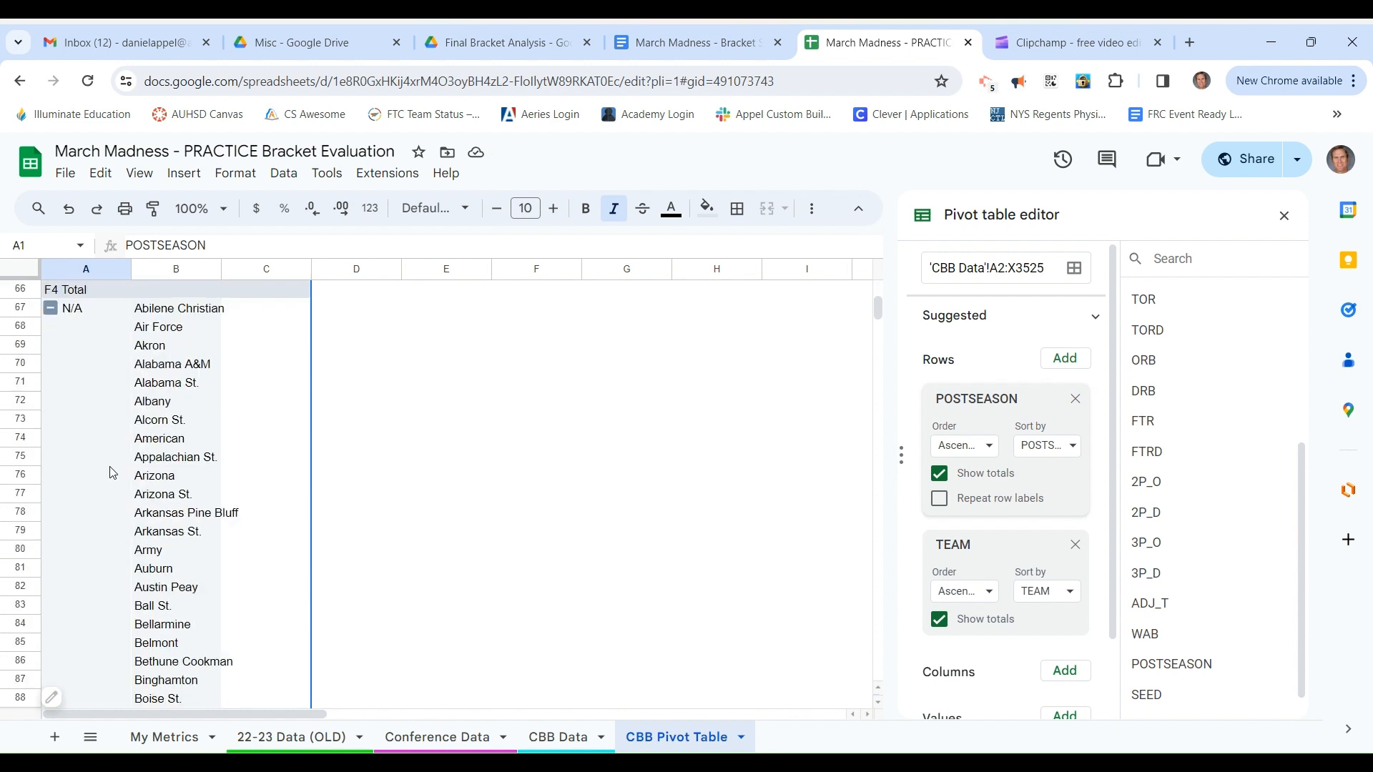
pyautogui.scroll(-20, 111, 473)
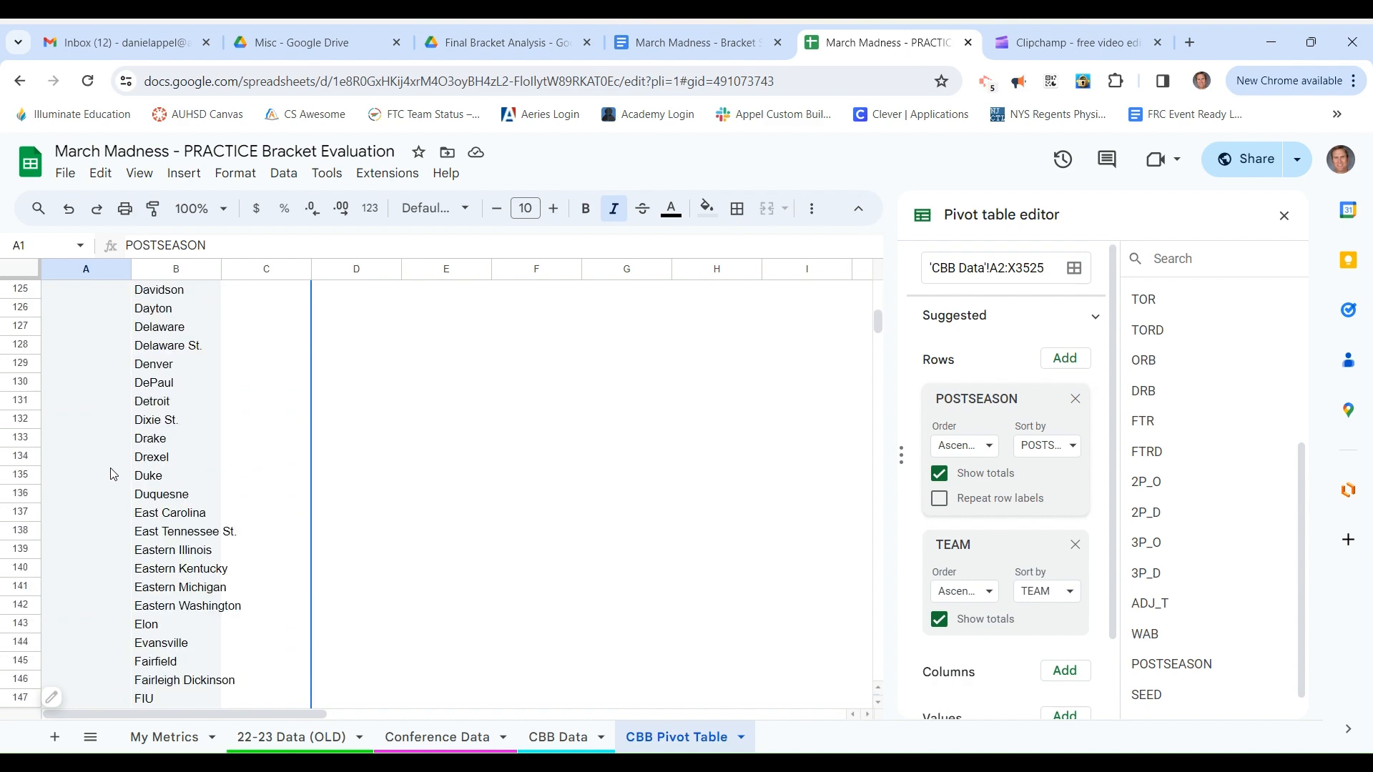
pyautogui.scroll(-20, 111, 476)
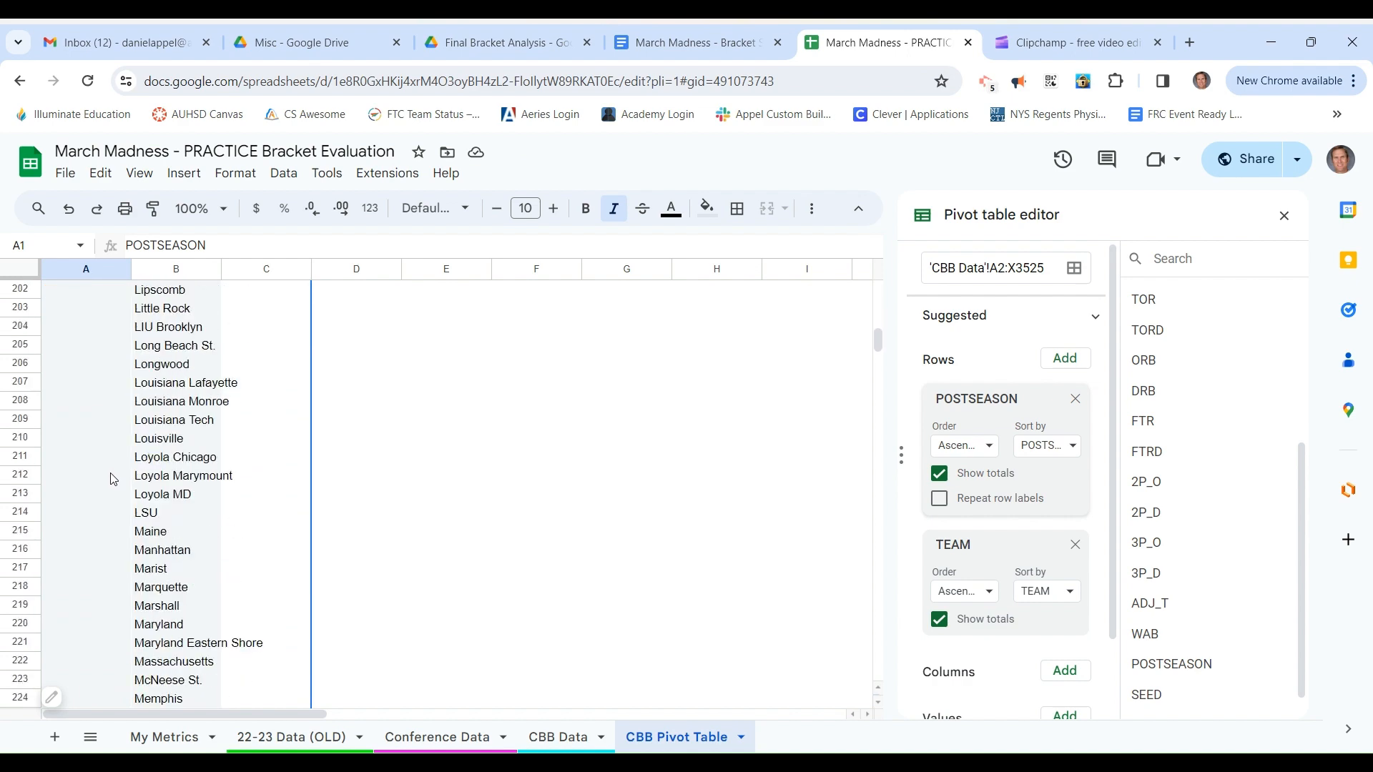
pyautogui.scroll(3, 111, 480)
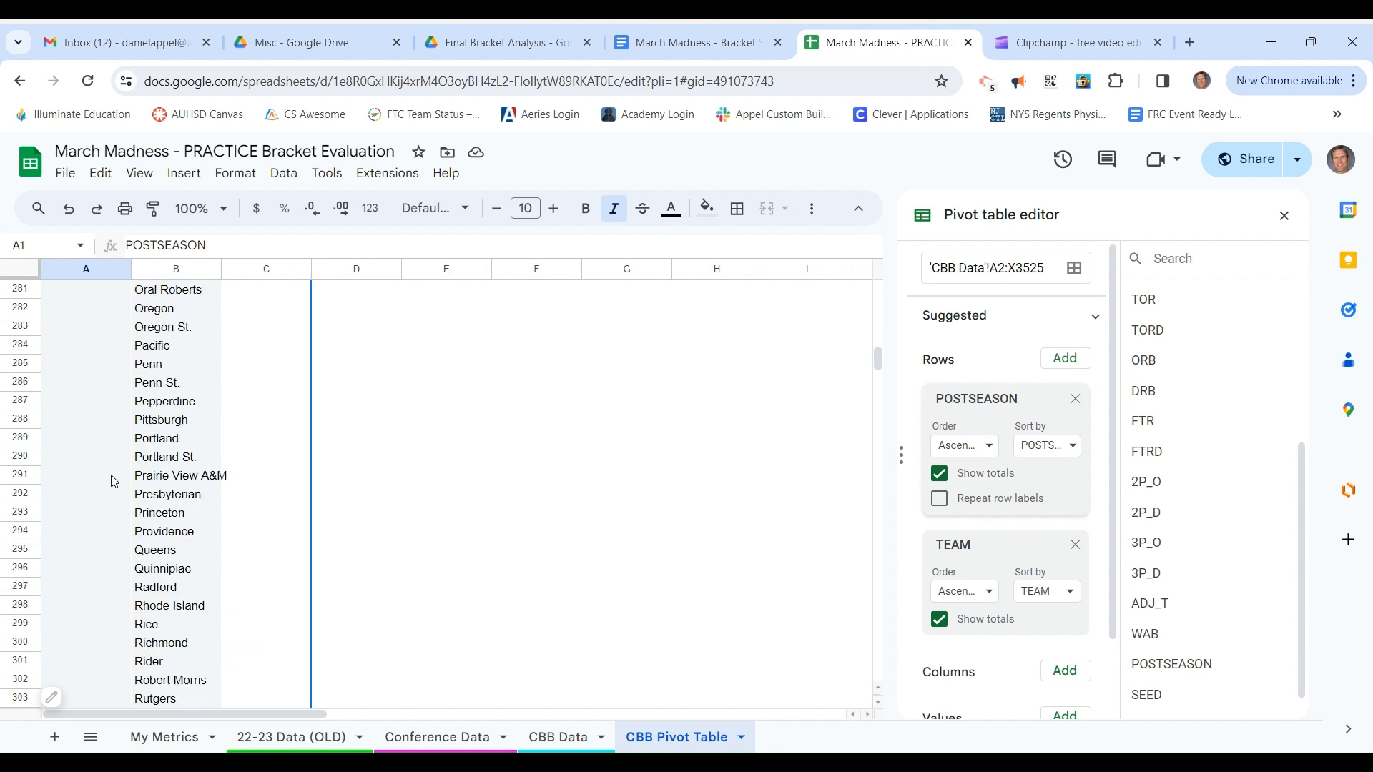
# Step: Look further through the teams grouped by postseason result, and add POSTSEASON as a filter field to the pivot table
pyautogui.scroll(-20, 113, 482)
pyautogui.scroll(-14, 113, 484)
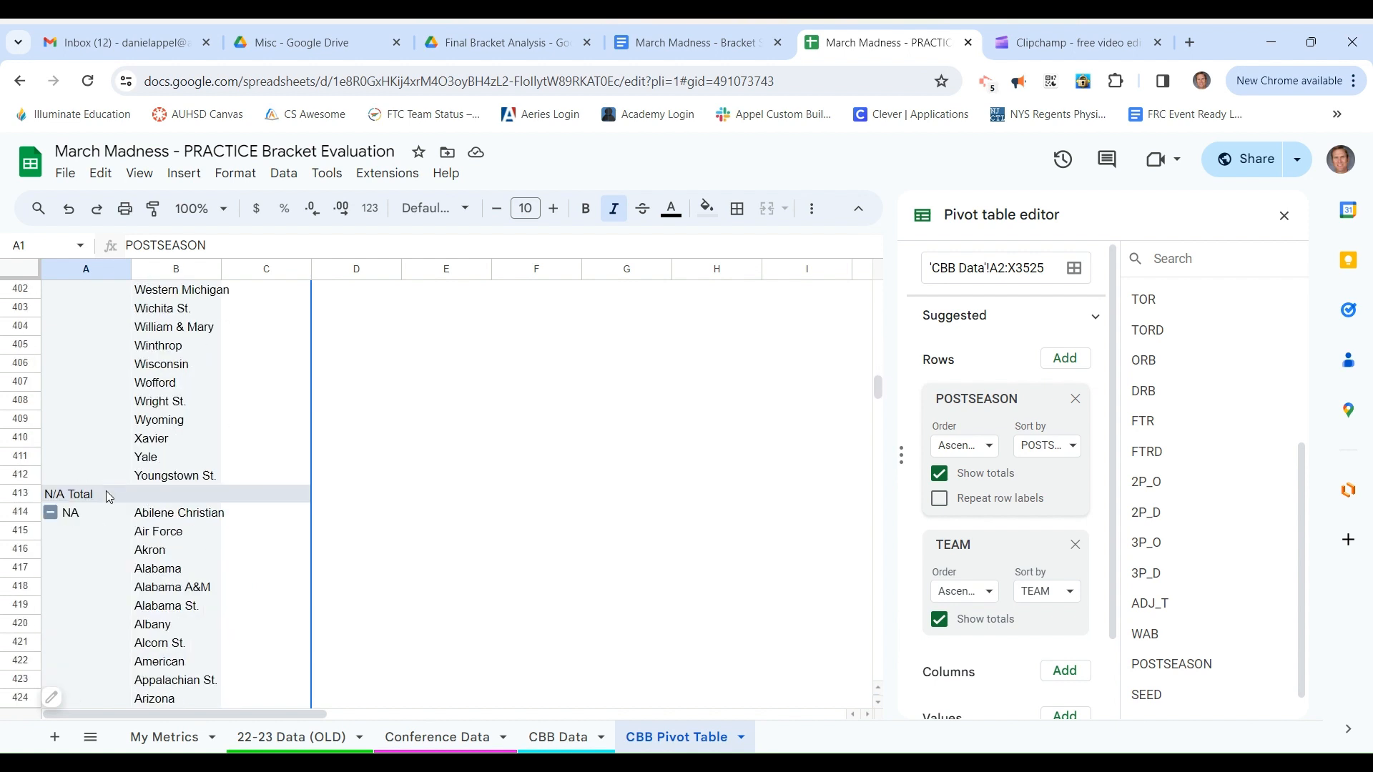
pyautogui.scroll(-2, 147, 526)
pyautogui.scroll(-9, 146, 527)
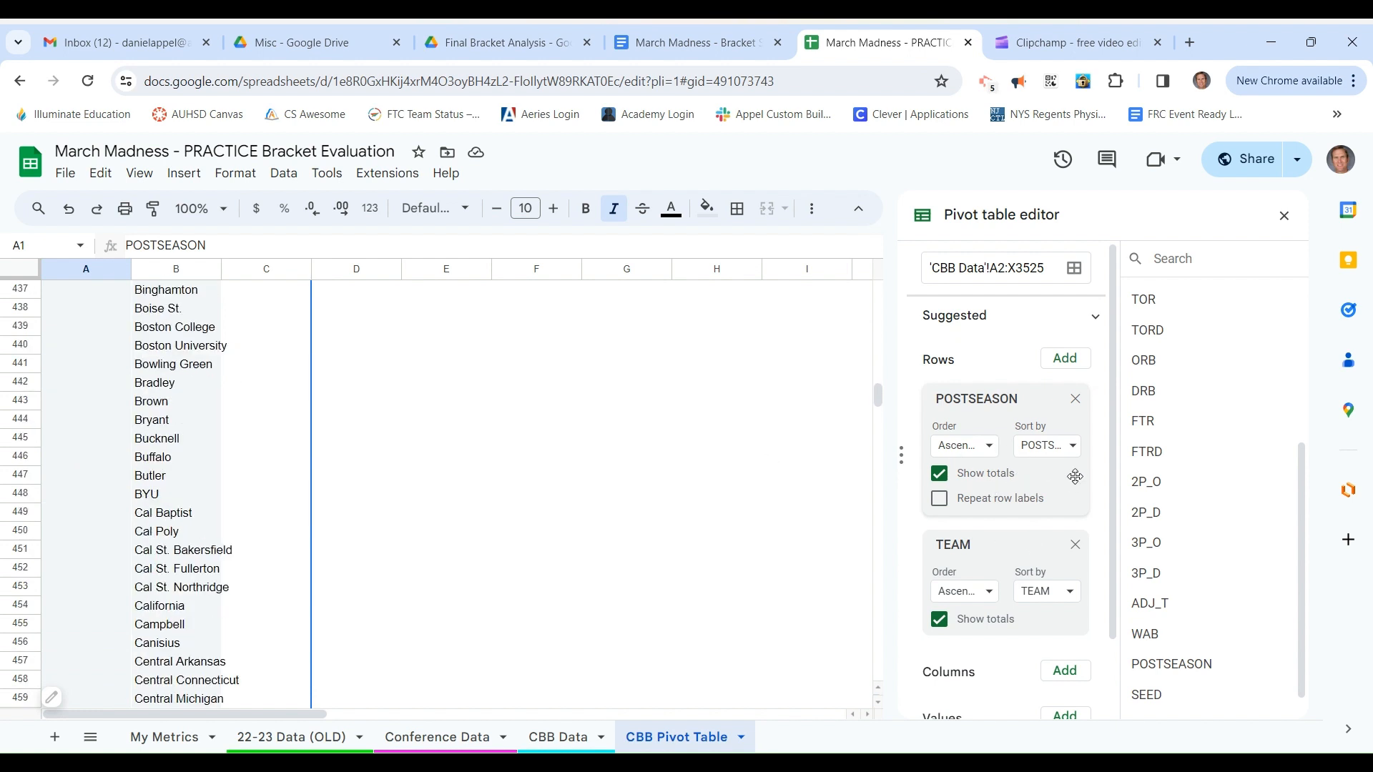
pyautogui.scroll(-2, 1012, 529)
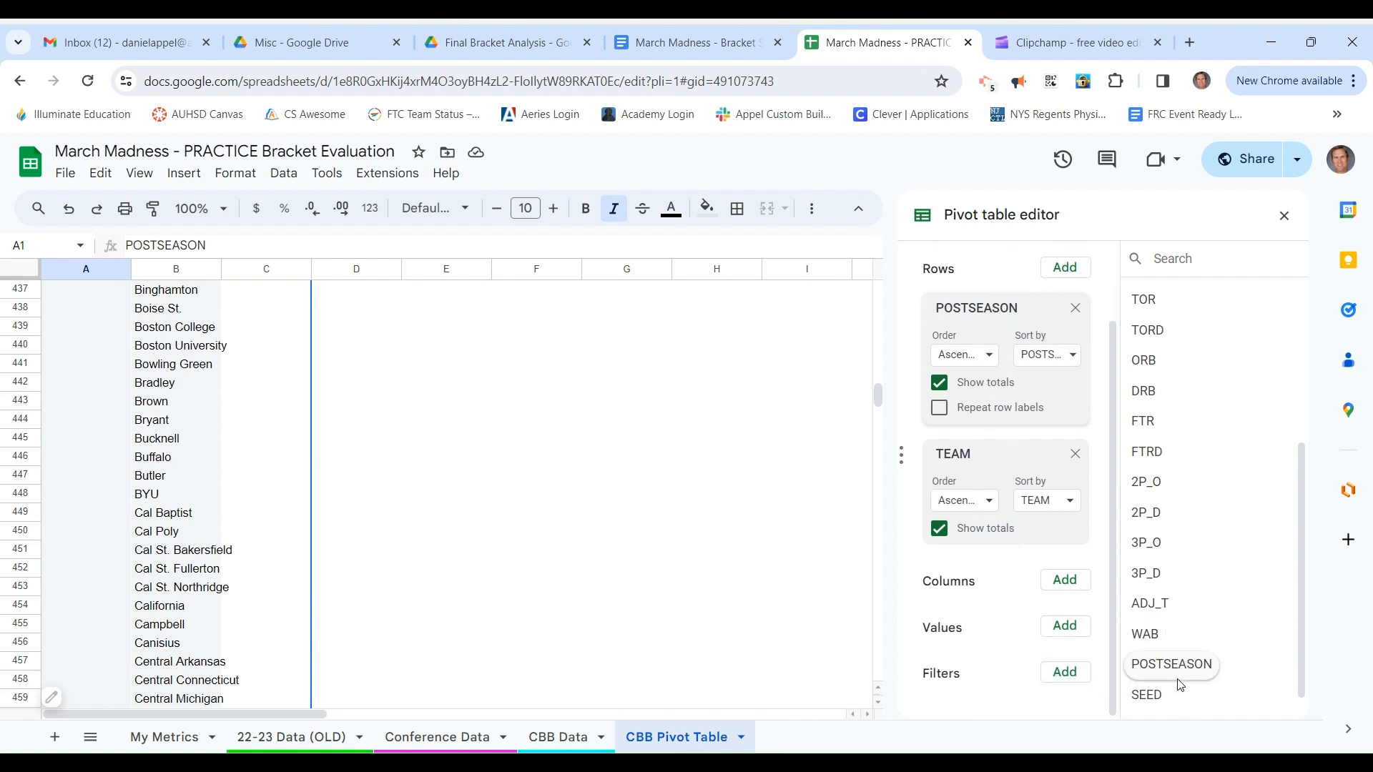
pyautogui.moveTo(1172, 665); pyautogui.dragTo(978, 713)
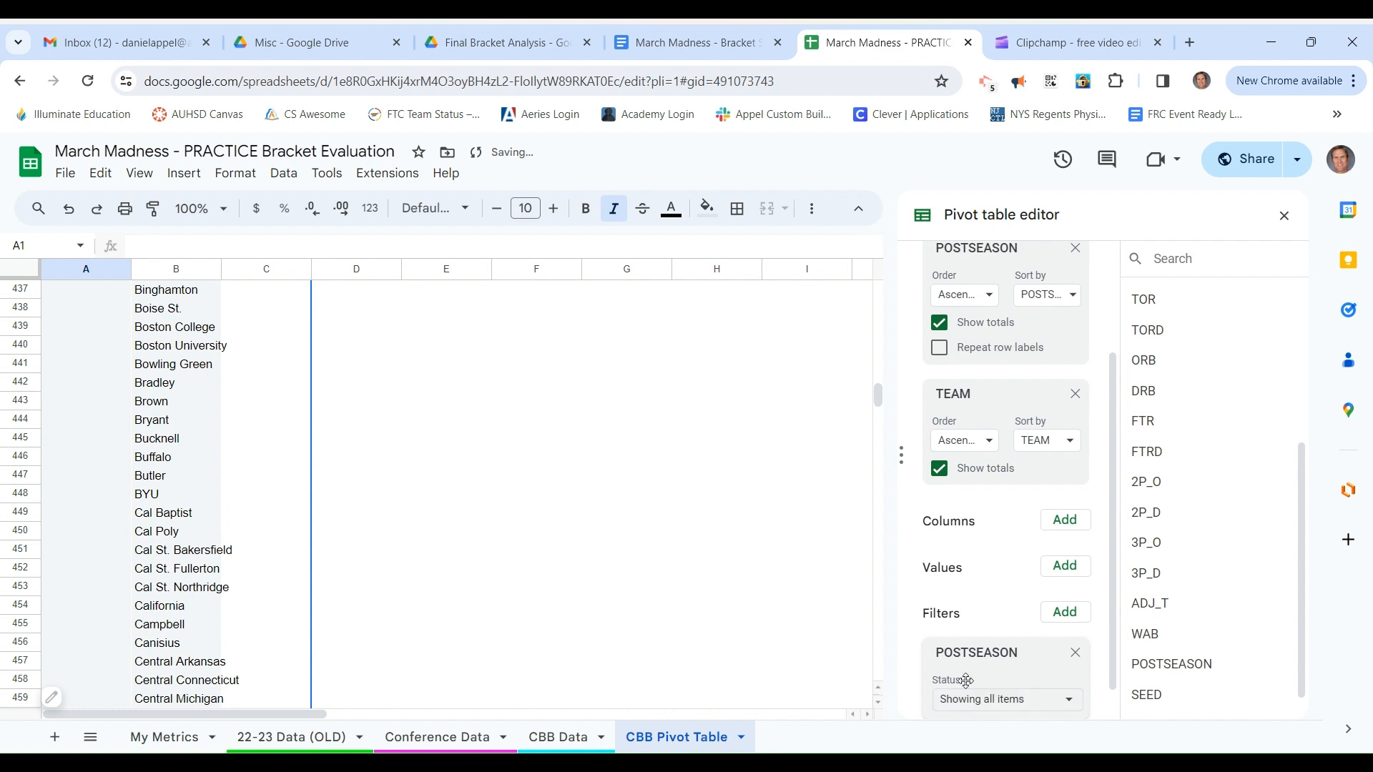
# Step: Filter POSTSEASON to 2ND, Champions, E8 and F4 by excluding N/A, NA, R32, R64, R68 and S16
pyautogui.click(1070, 667)
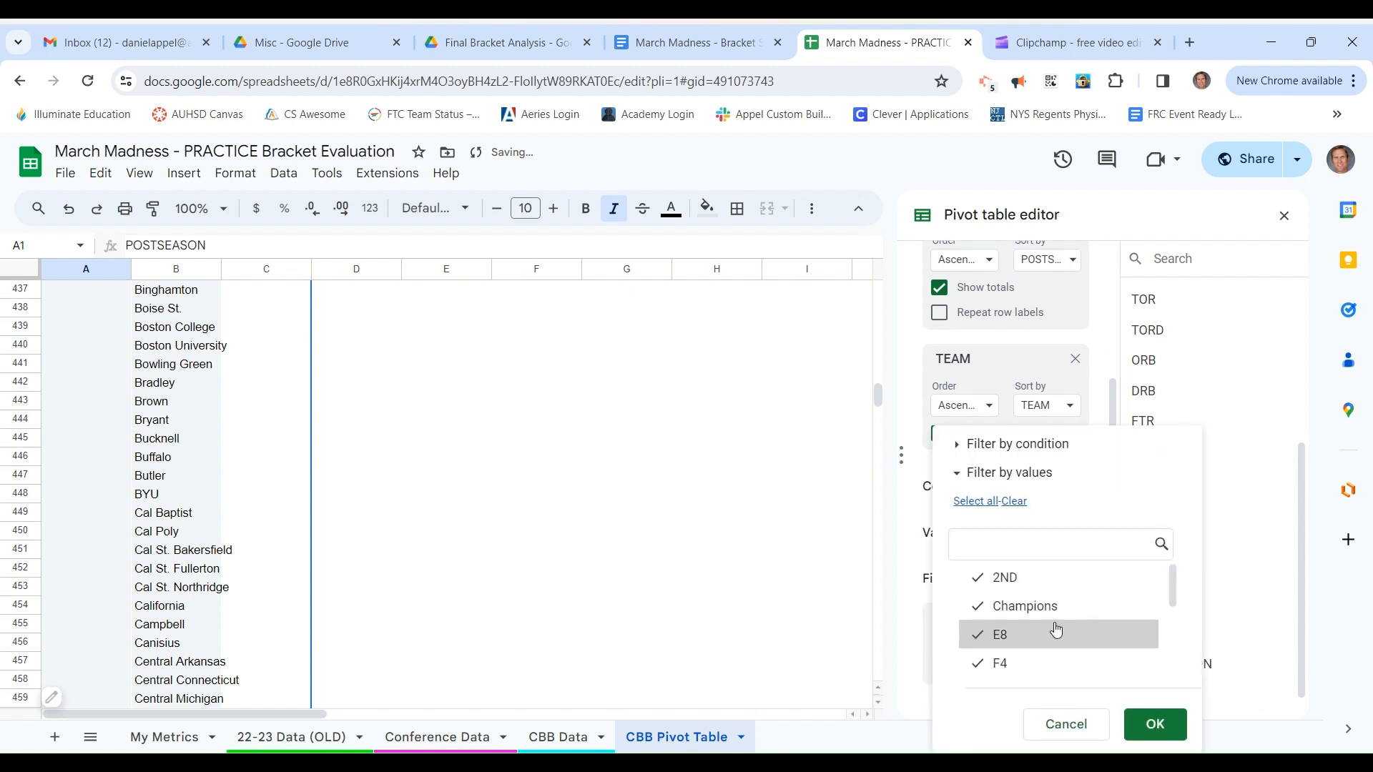
pyautogui.scroll(-2, 1037, 628)
pyautogui.click(979, 608)
pyautogui.click(977, 632)
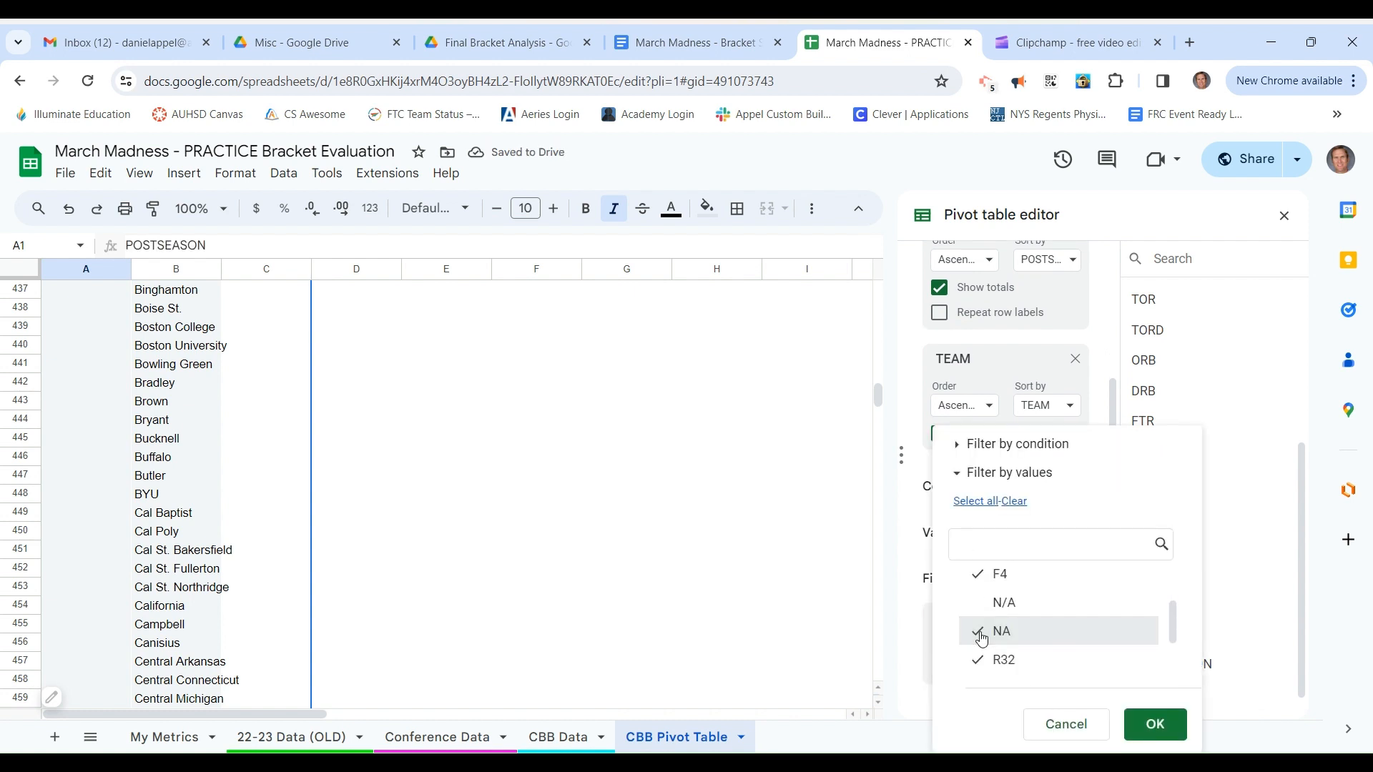
pyautogui.click(979, 659)
pyautogui.scroll(-2, 987, 607)
pyautogui.click(988, 608)
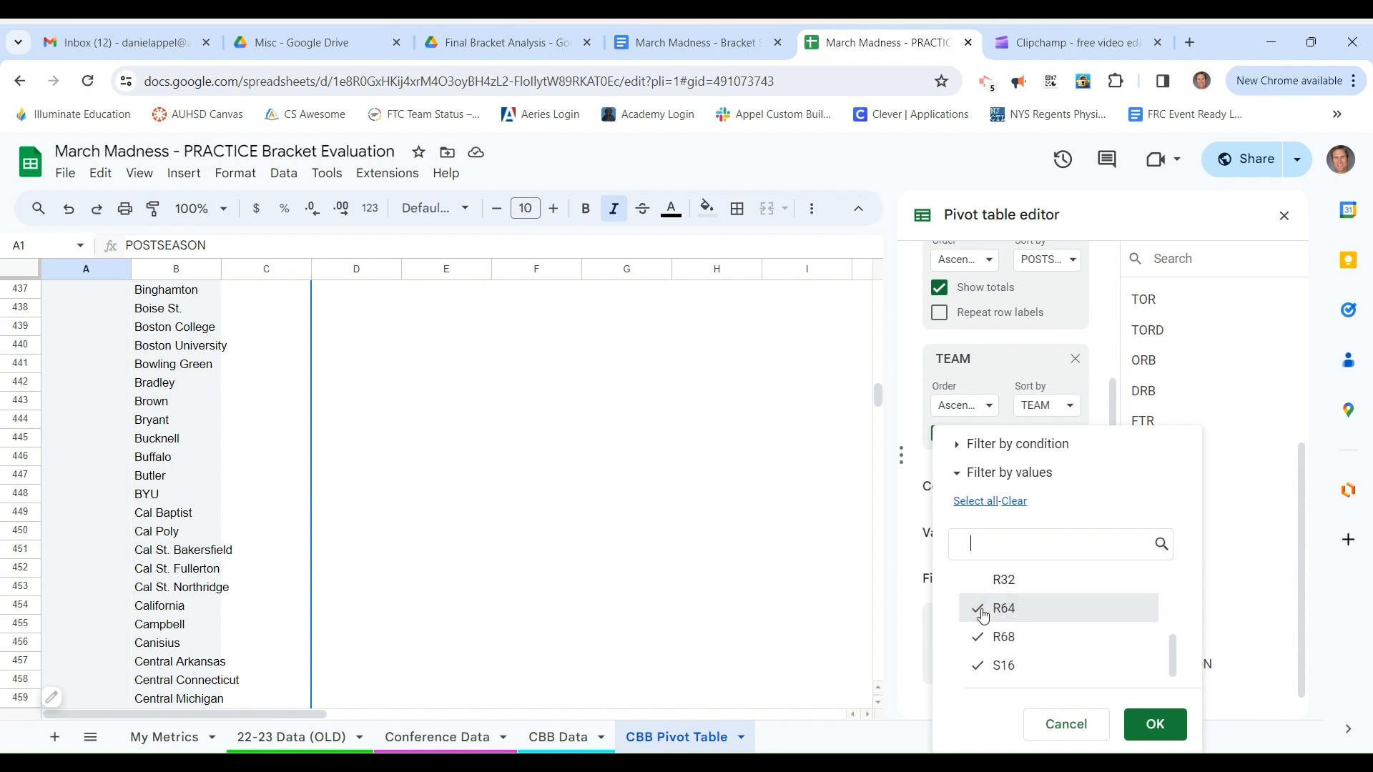
pyautogui.click(987, 637)
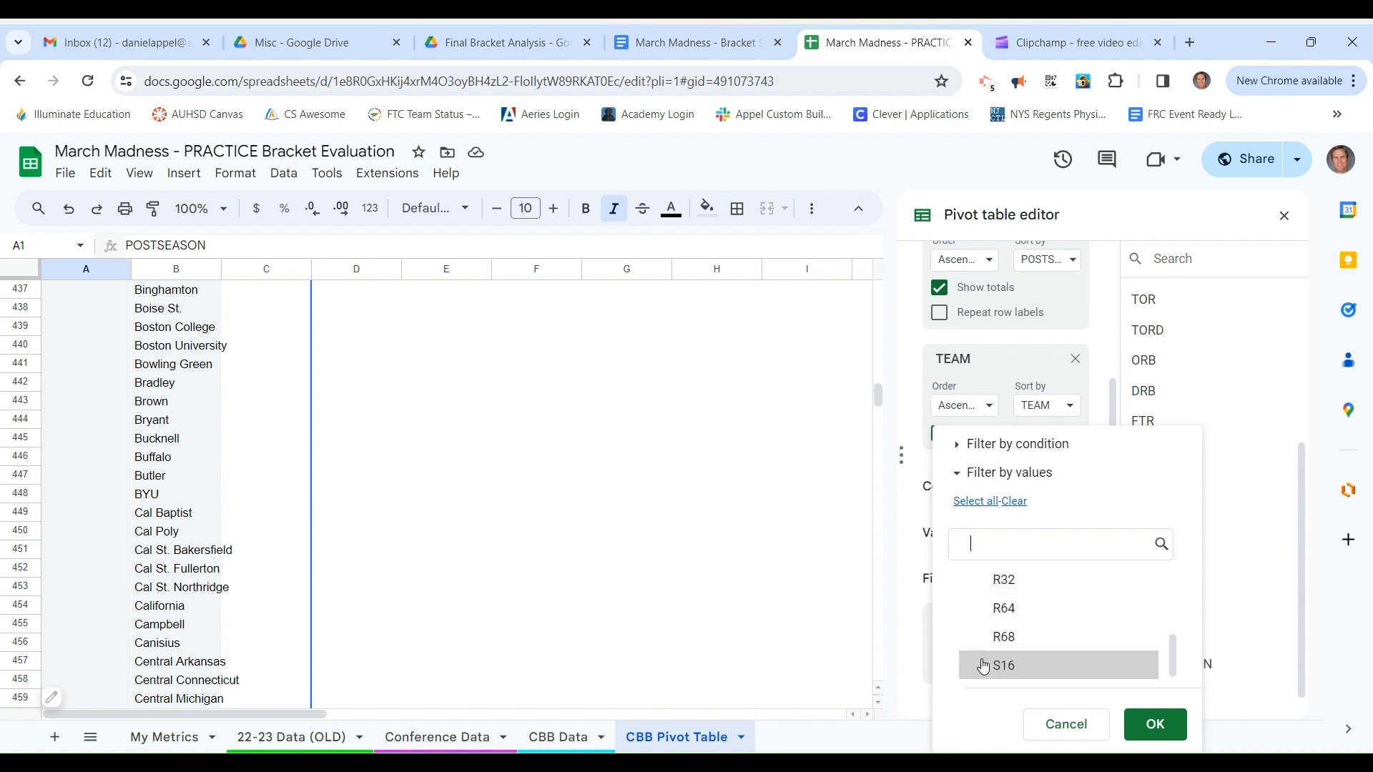
pyautogui.scroll(4, 1115, 629)
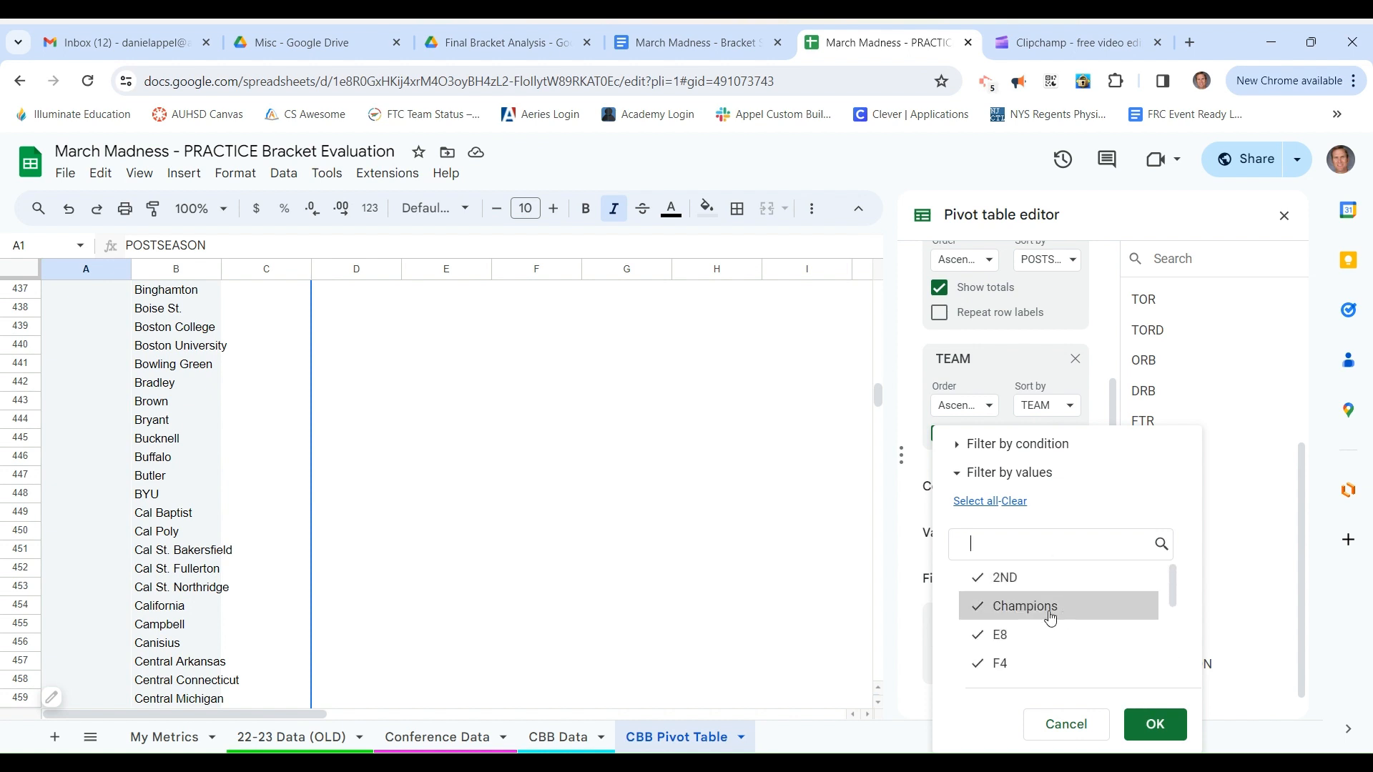
pyautogui.scroll(-4, 1048, 573)
pyautogui.click(1155, 725)
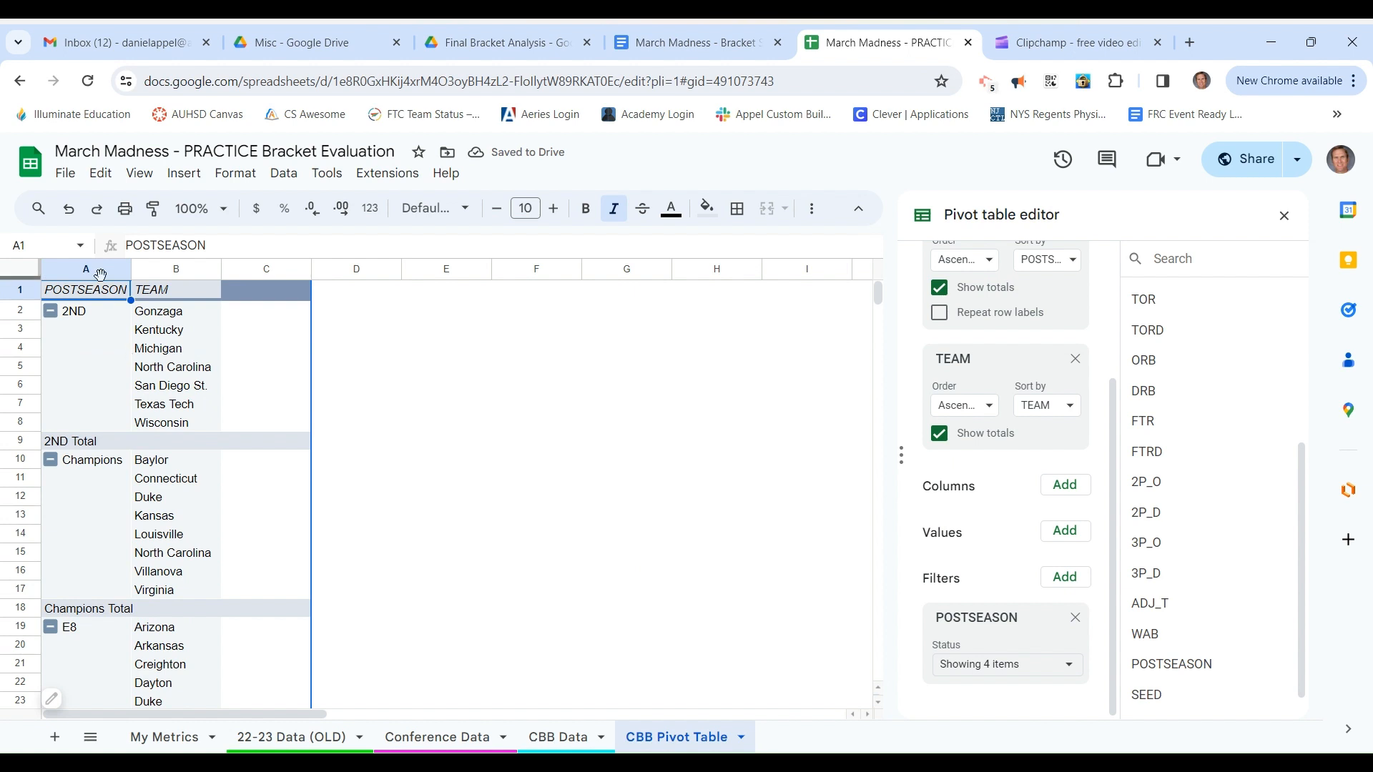
# Step: Look through the filtered teams, add 3P_O to the pivot table and move it from the columns to the values
pyautogui.scroll(-1, 134, 471)
pyautogui.scroll(-10, 133, 472)
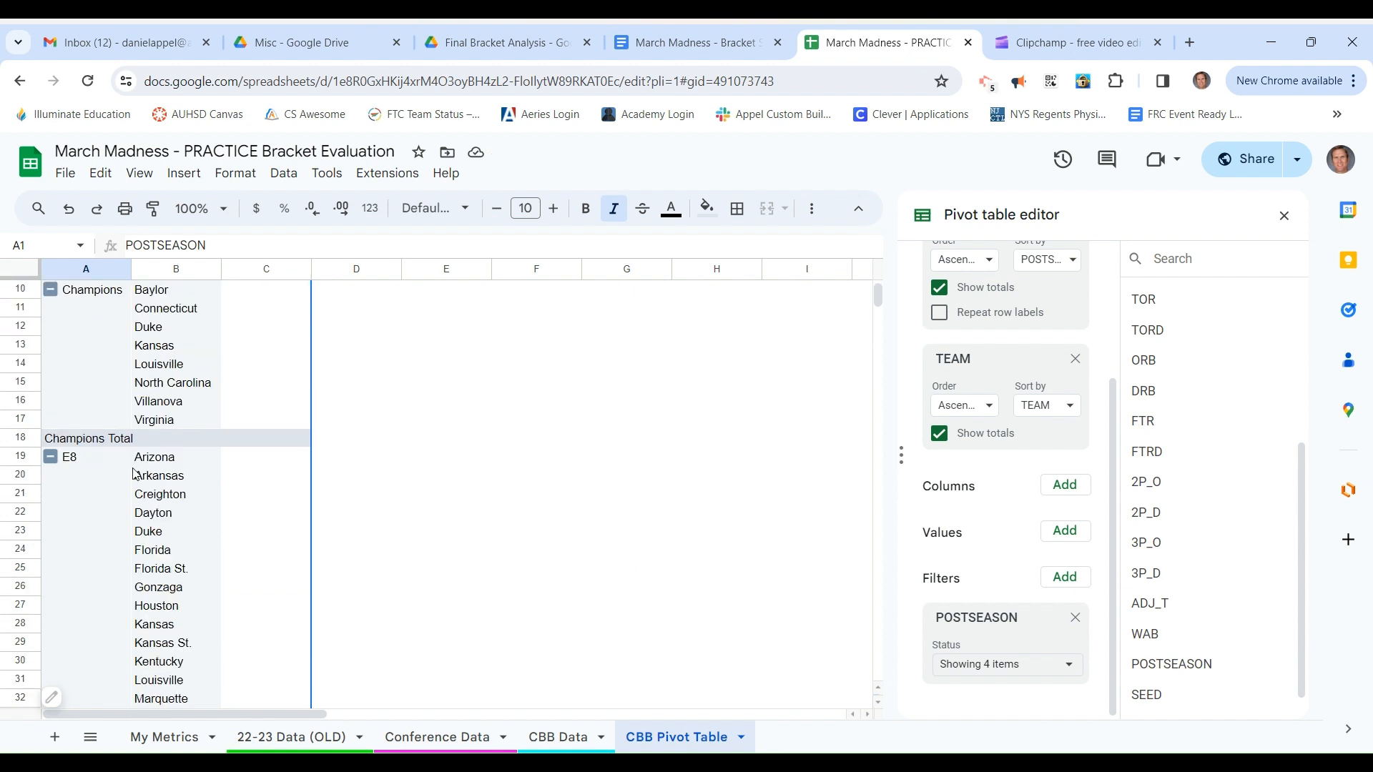
pyautogui.scroll(-5, 134, 472)
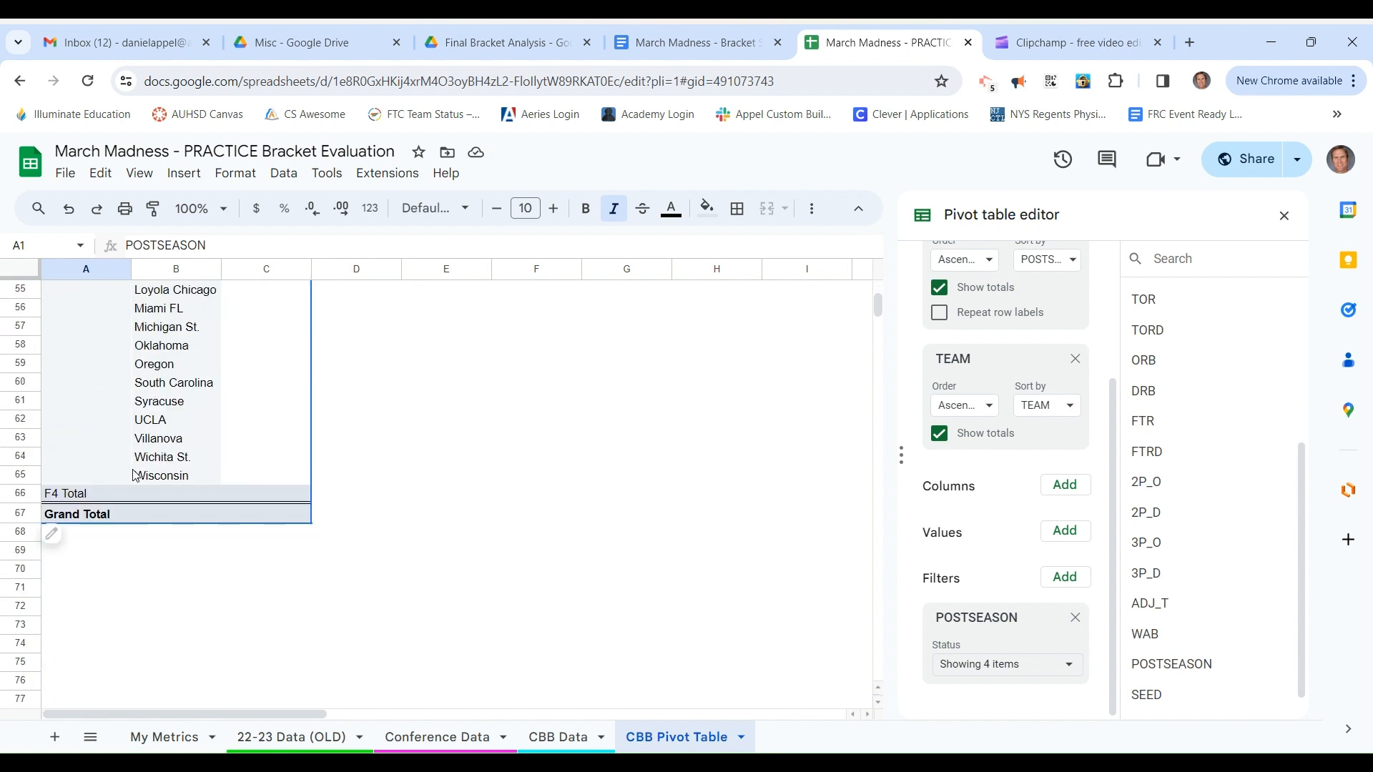
pyautogui.scroll(15, 134, 472)
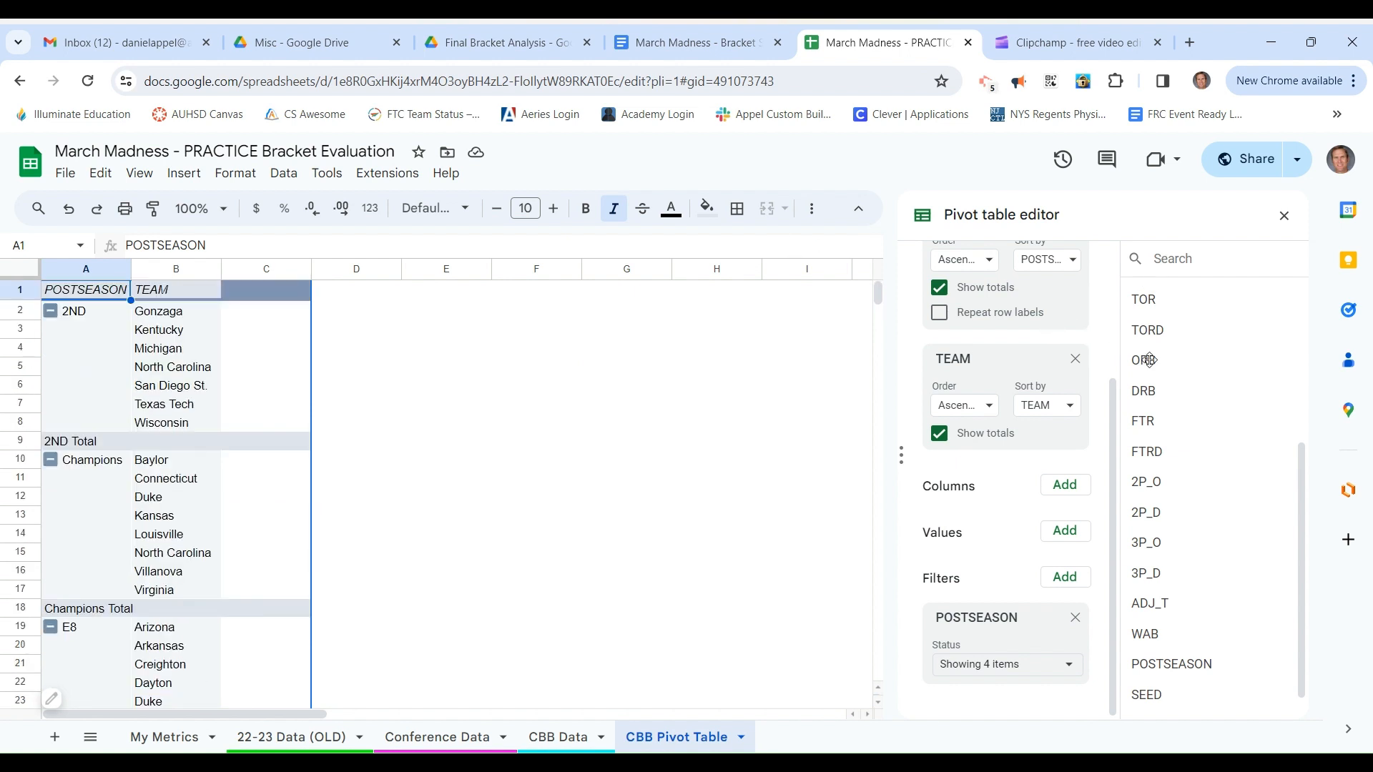
pyautogui.moveTo(1301, 461); pyautogui.dragTo(1289, 265)
pyautogui.scroll(-1, 1256, 468)
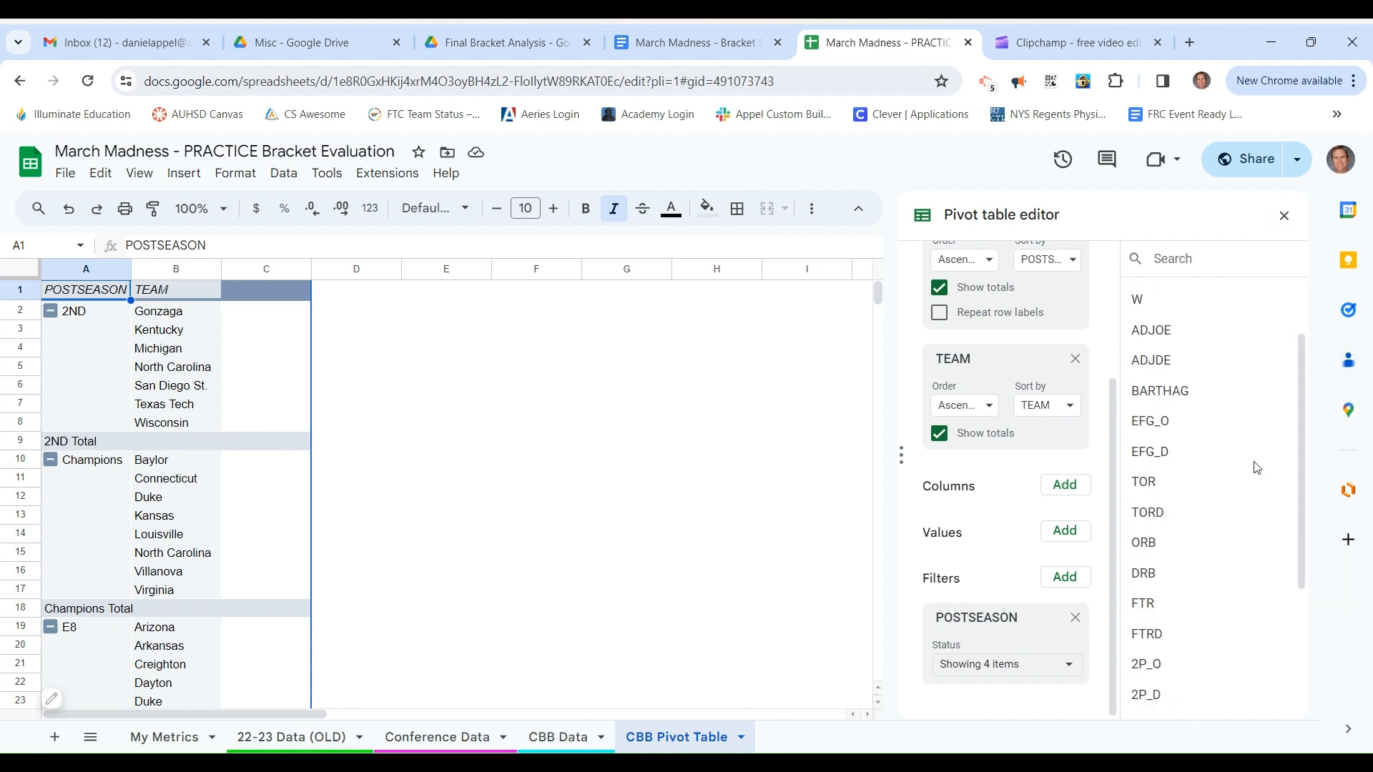
pyautogui.scroll(-3, 1256, 468)
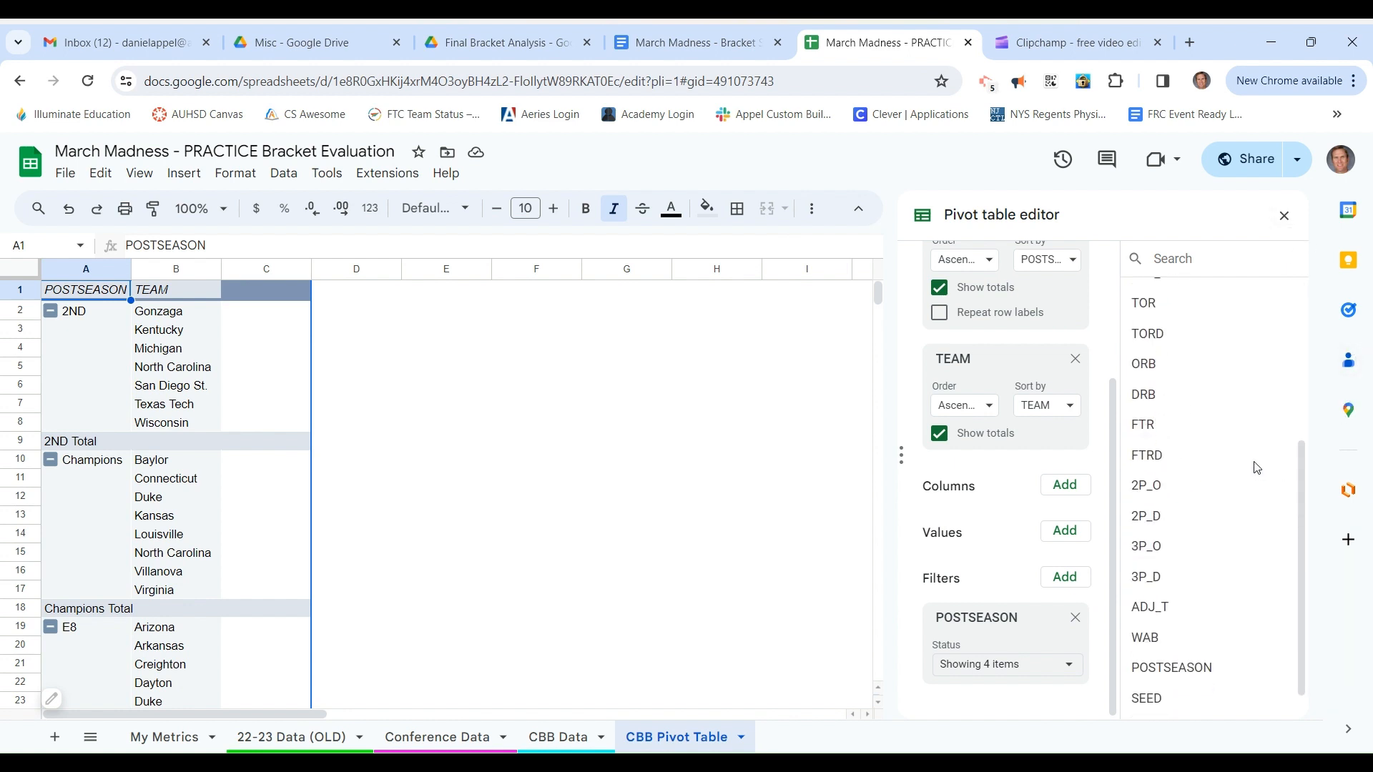
pyautogui.moveTo(1149, 545); pyautogui.dragTo(987, 509)
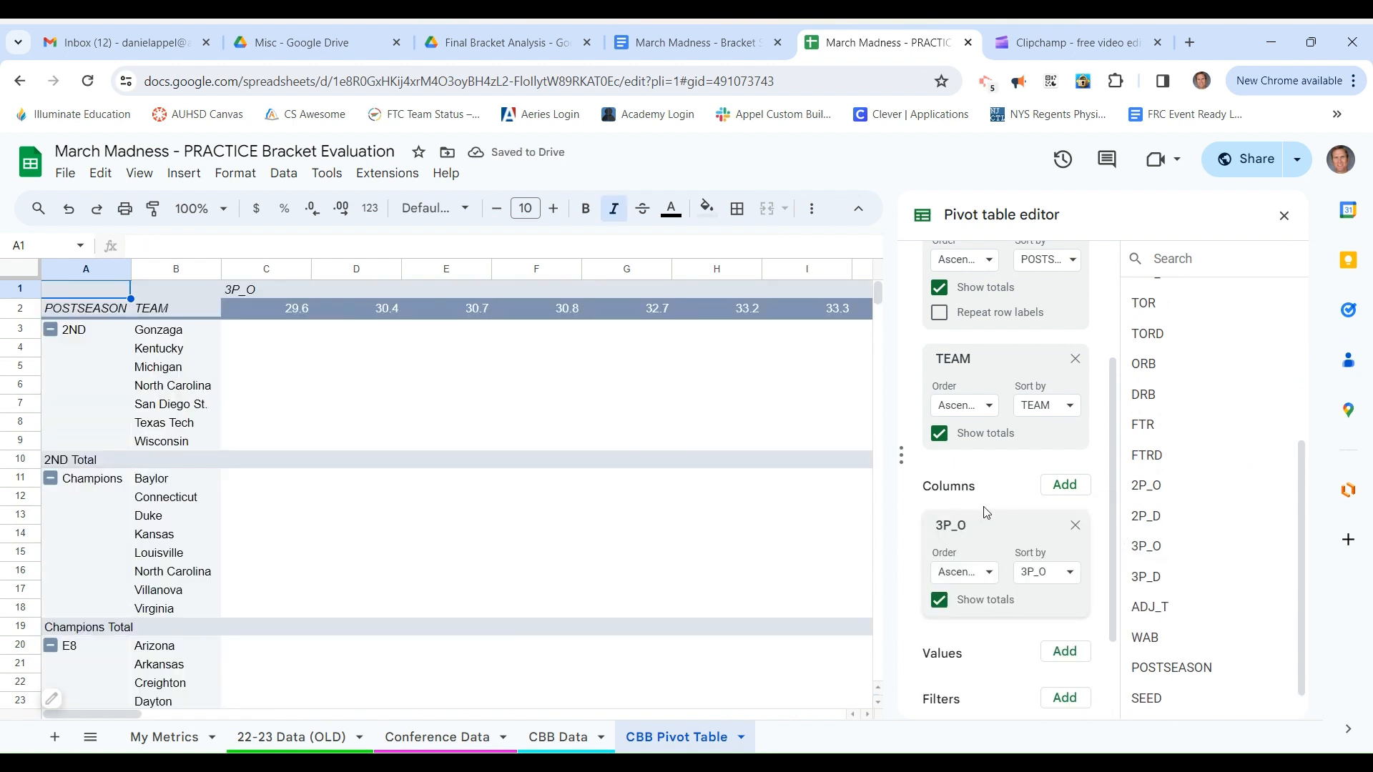
pyautogui.moveTo(990, 519); pyautogui.dragTo(986, 558)
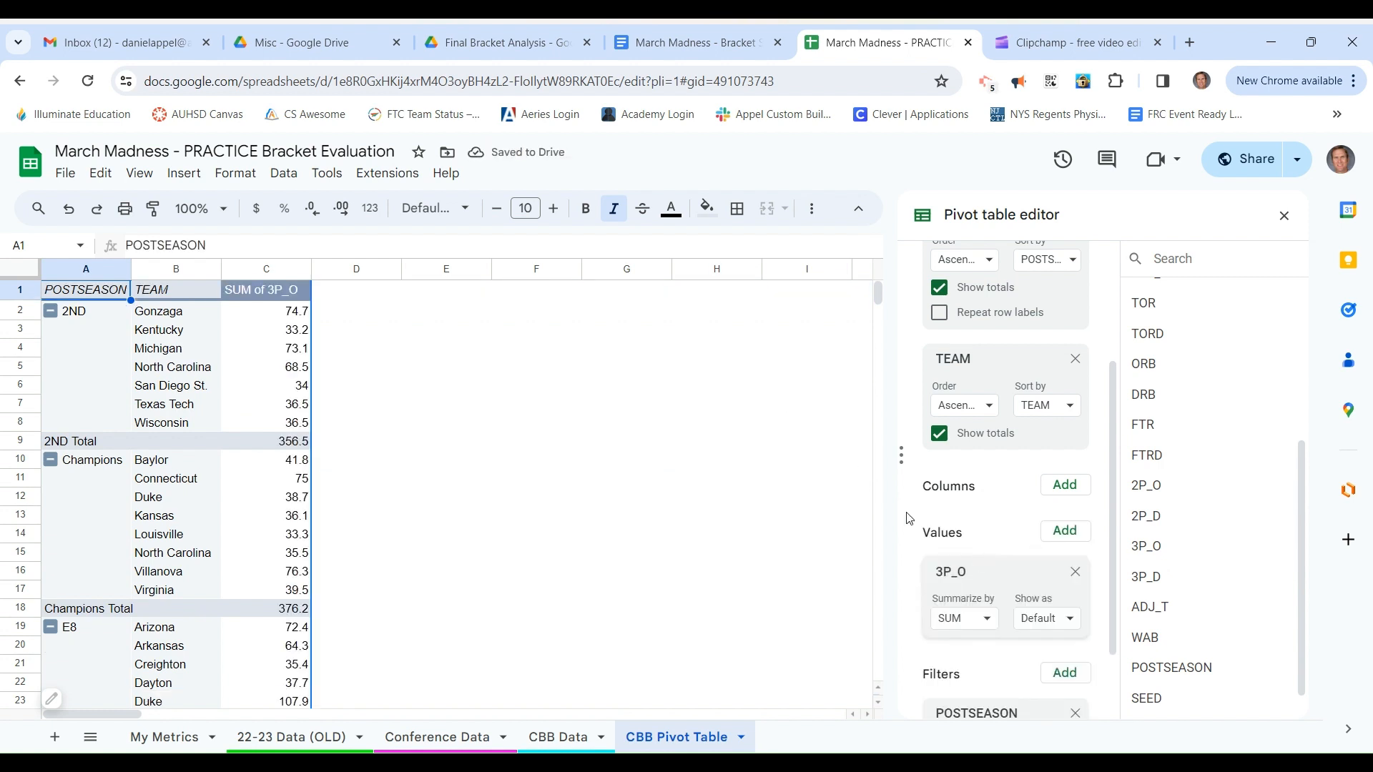
# Step: Summarize the 3P_O values by AVERAGE and widen column C of the pivot table sheet
pyautogui.click(997, 630)
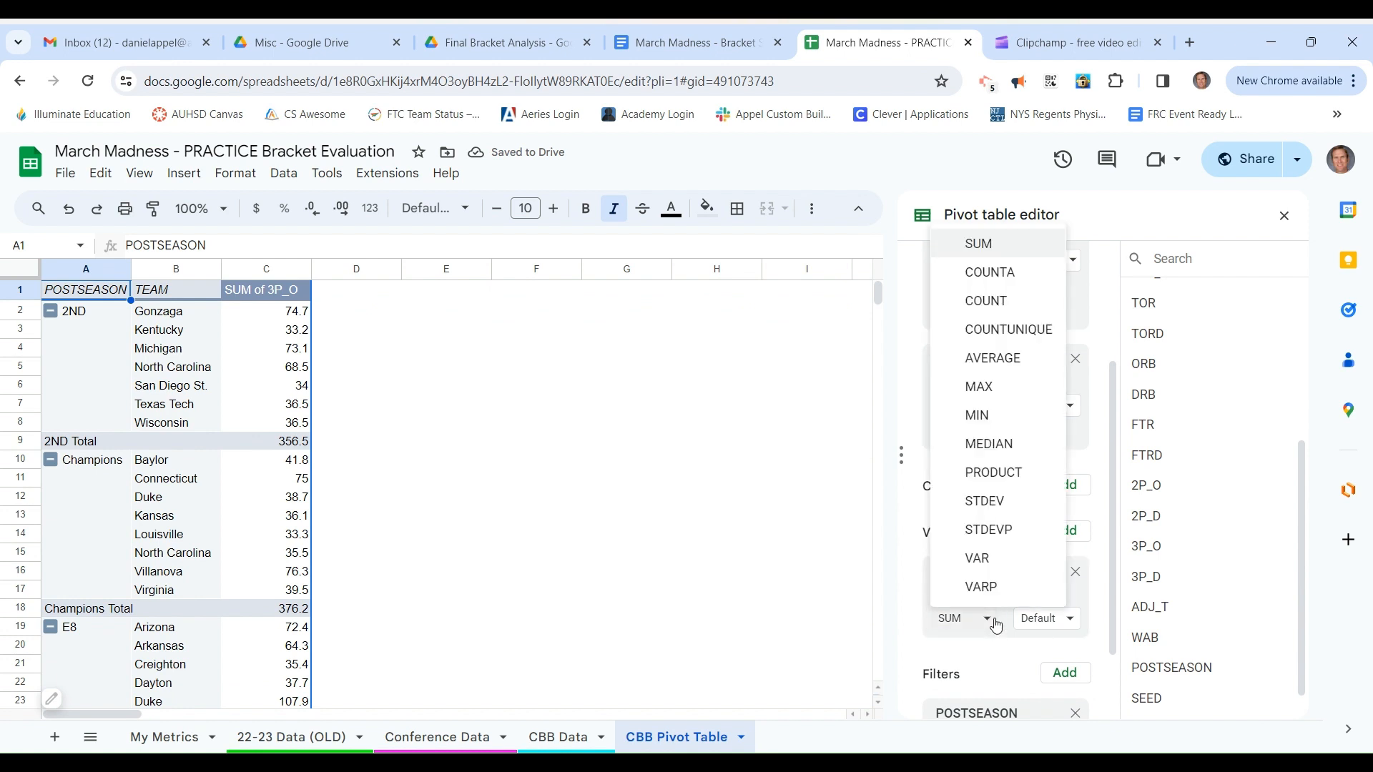
pyautogui.click(987, 359)
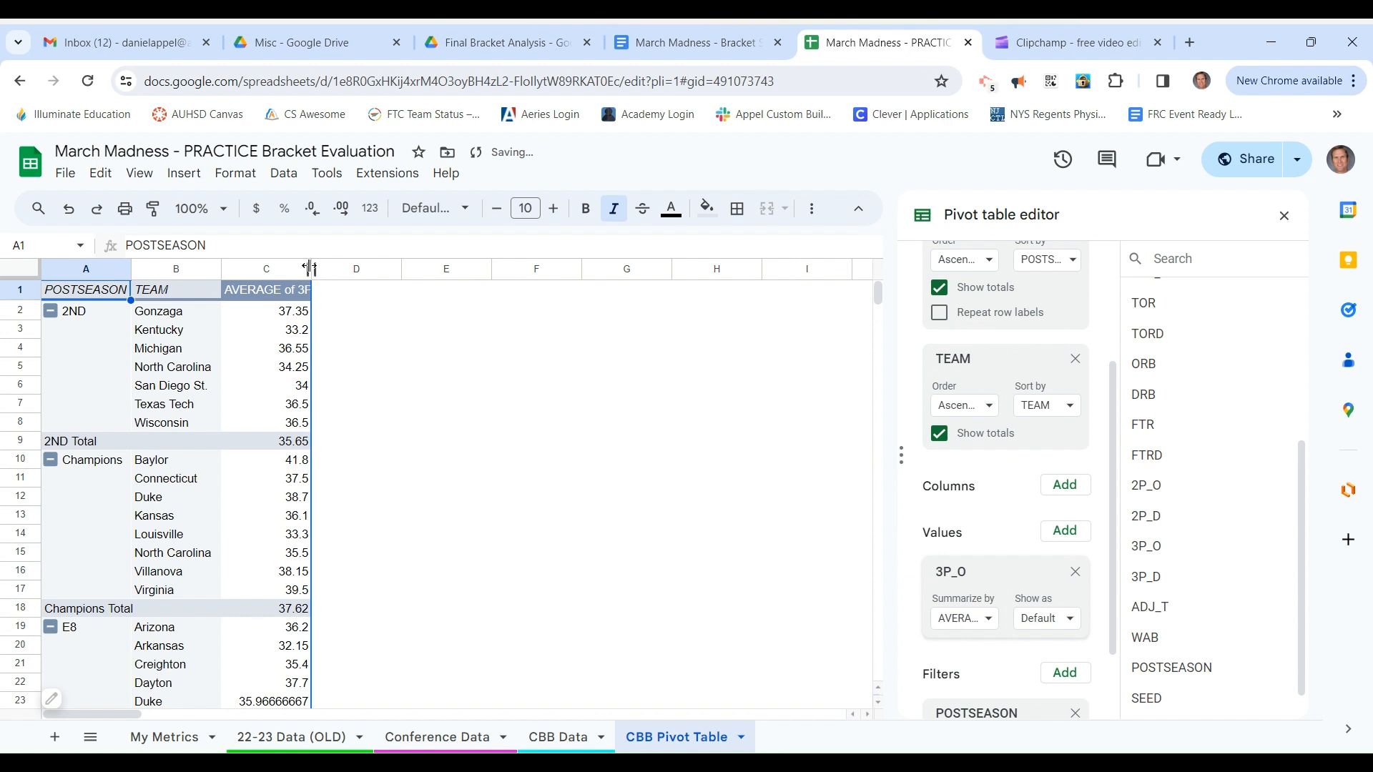
pyautogui.moveTo(313, 269); pyautogui.dragTo(354, 270)
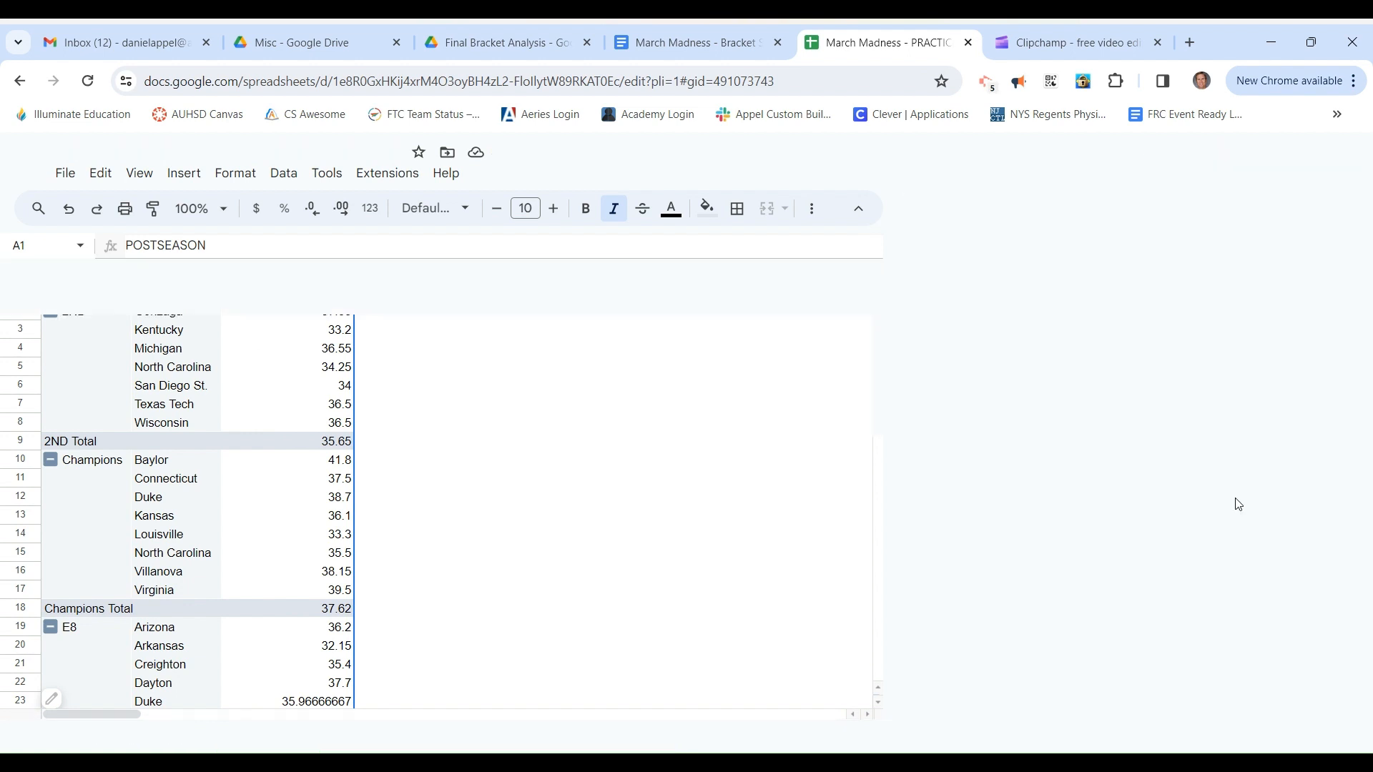
# Step: Add SEED to the pivot table values and summarize it by AVERAGE
pyautogui.moveTo(1158, 705); pyautogui.dragTo(964, 666)
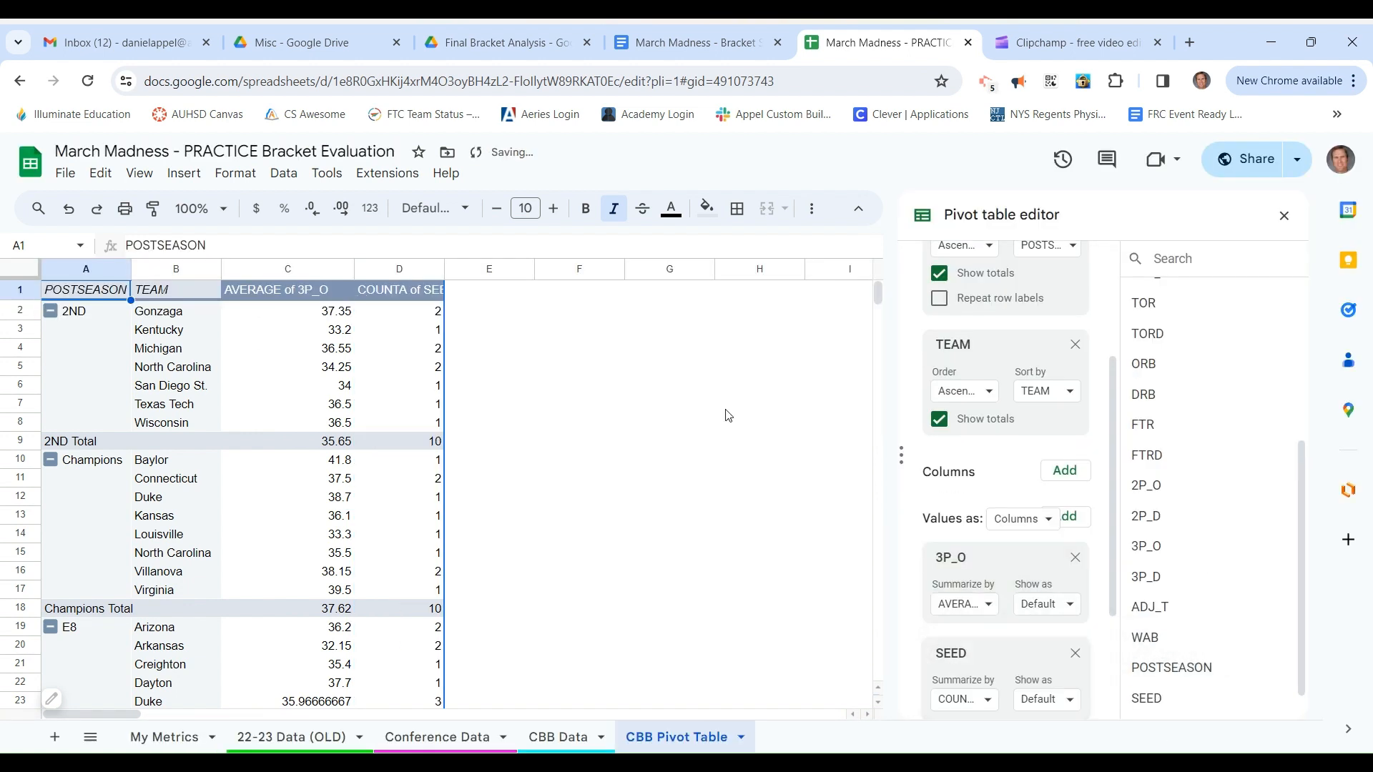
pyautogui.scroll(-3, 987, 507)
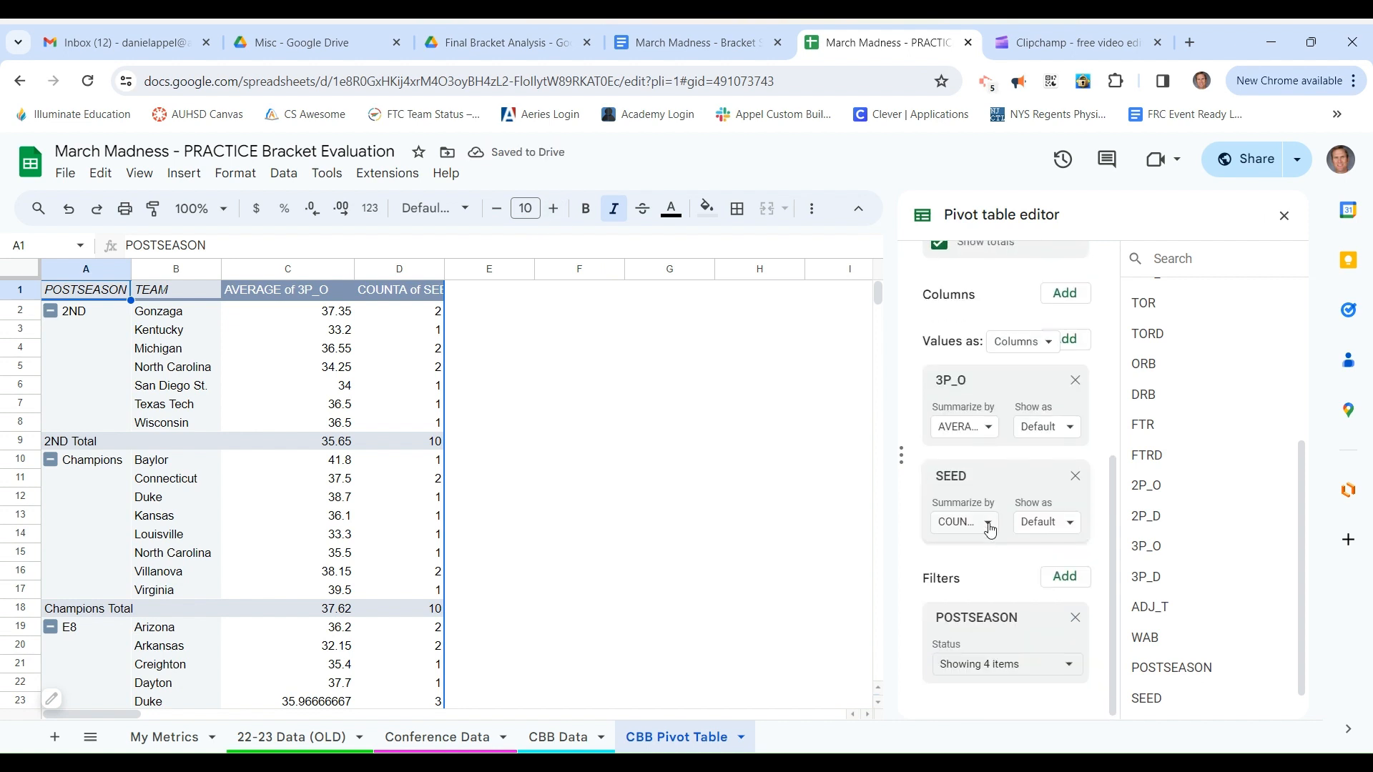
pyautogui.click(986, 523)
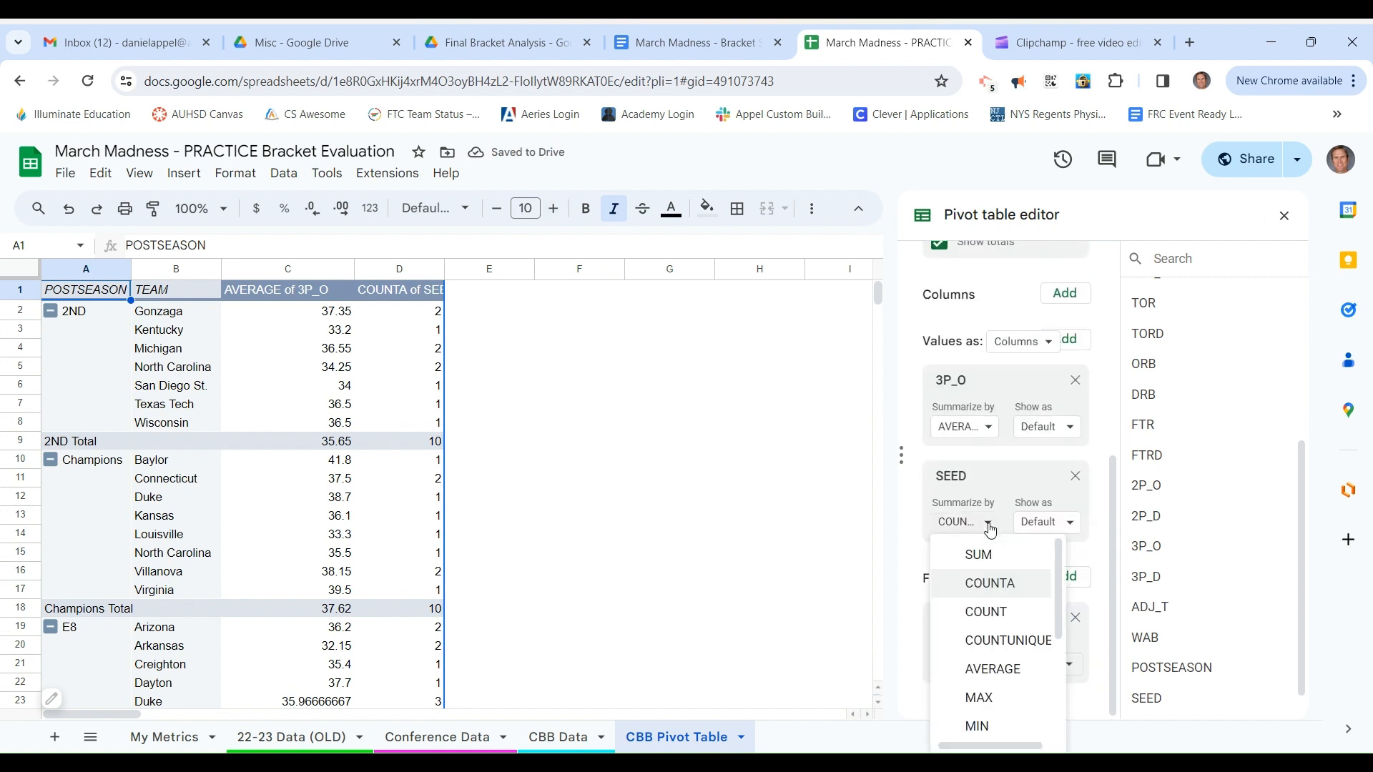
pyautogui.click(992, 669)
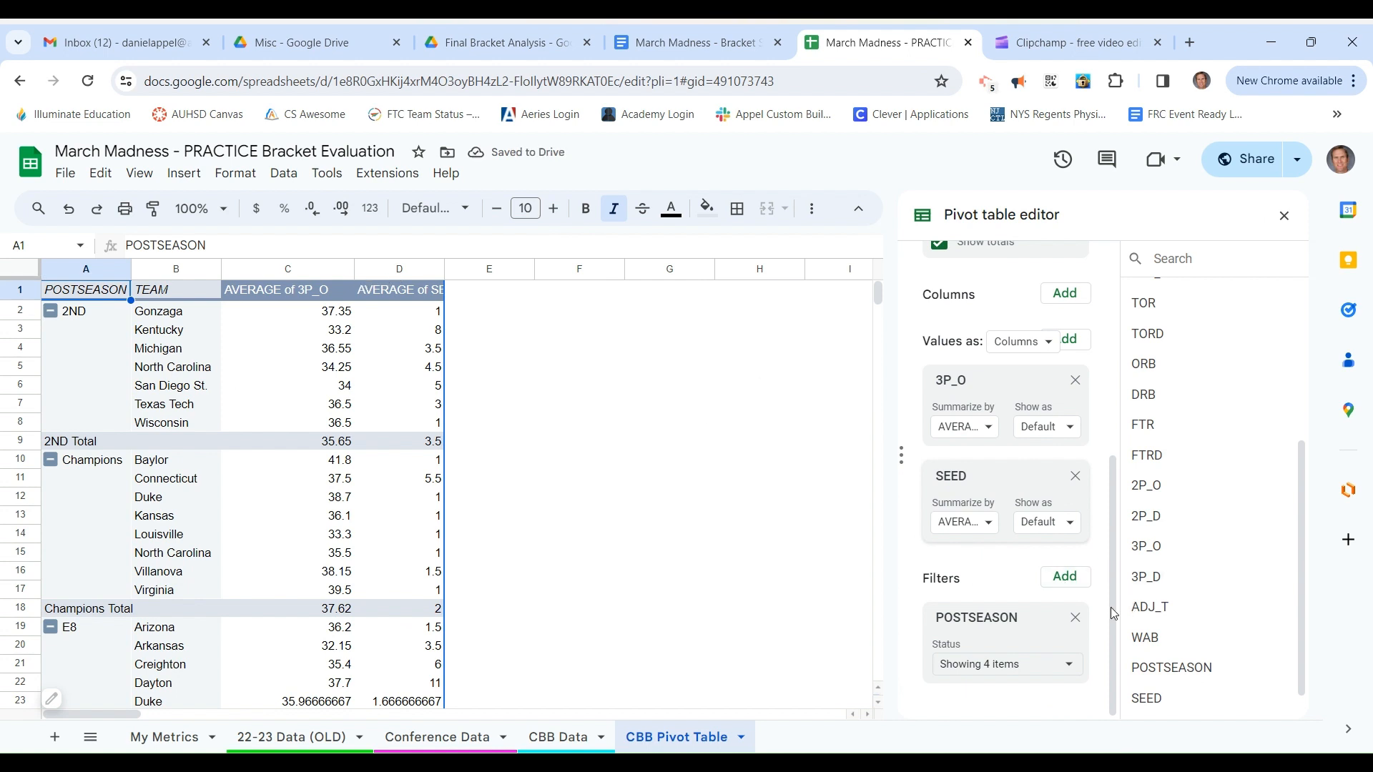
# Step: Add EFG_O to the pivot table values and summarize it by AVERAGE
pyautogui.scroll(2, 1248, 544)
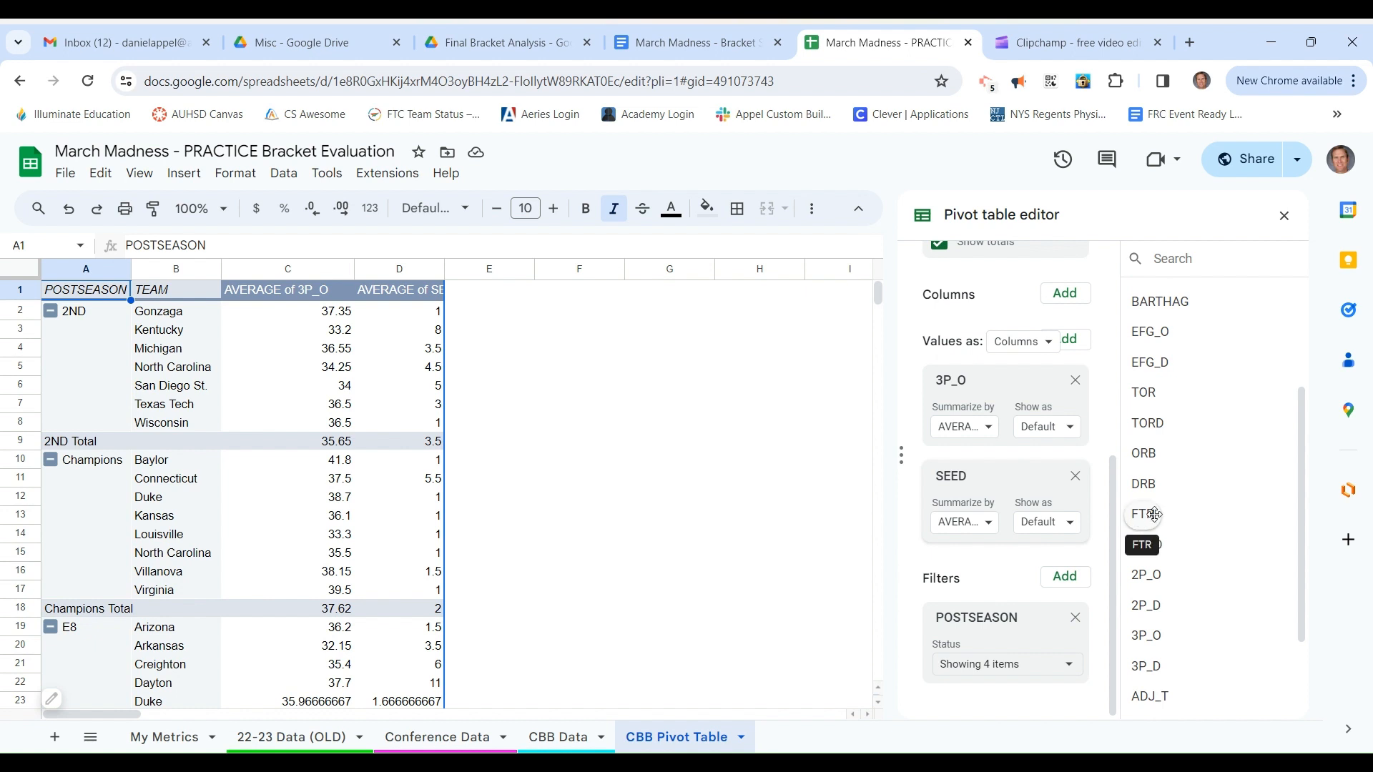
pyautogui.scroll(2, 1204, 450)
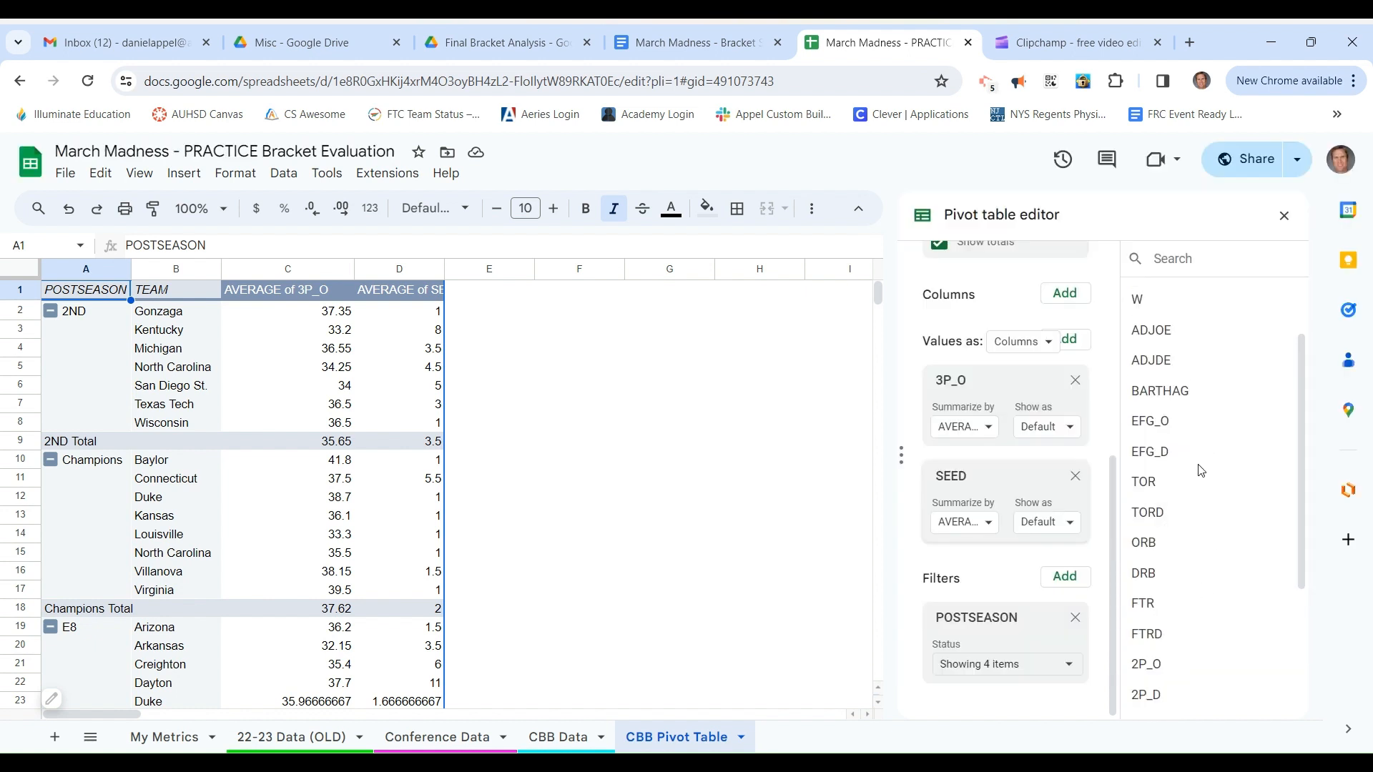
pyautogui.scroll(2, 1201, 470)
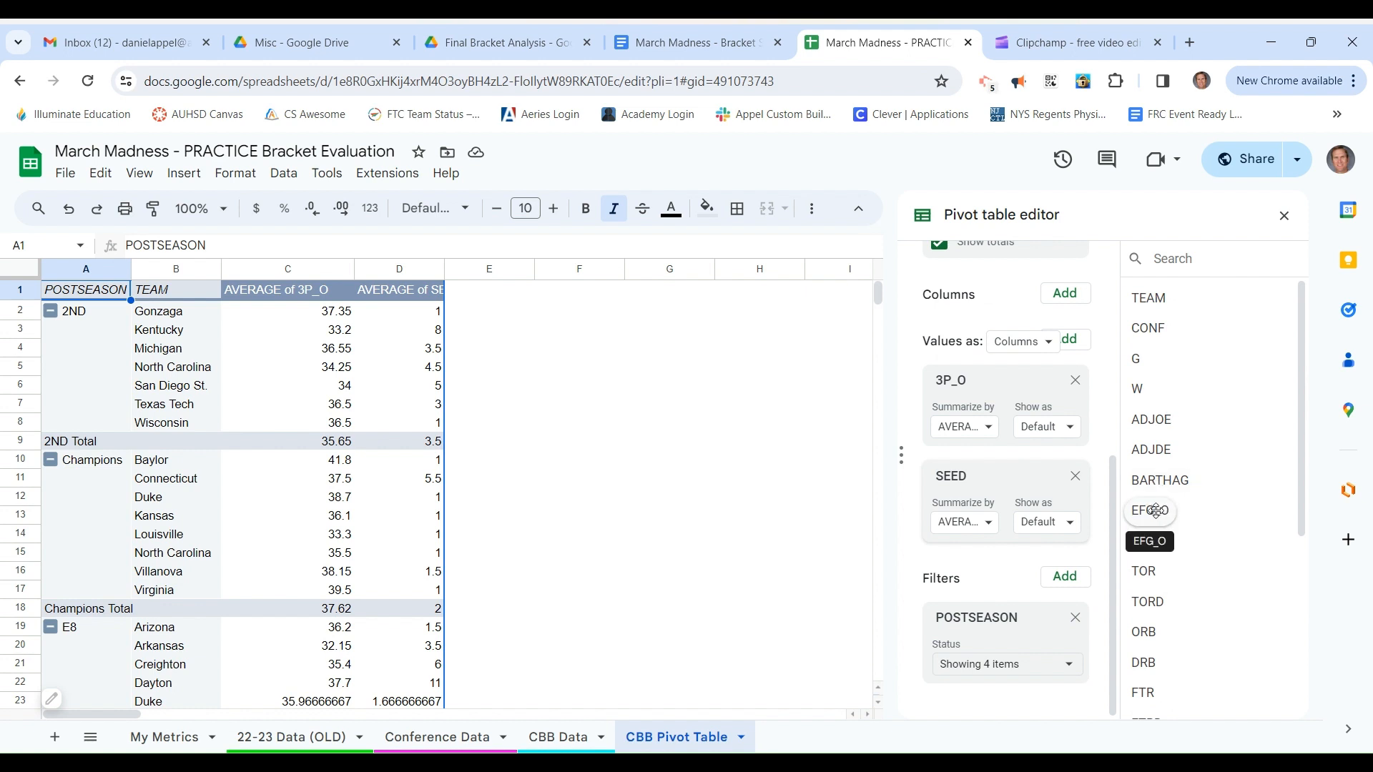
pyautogui.scroll(-1, 1155, 510)
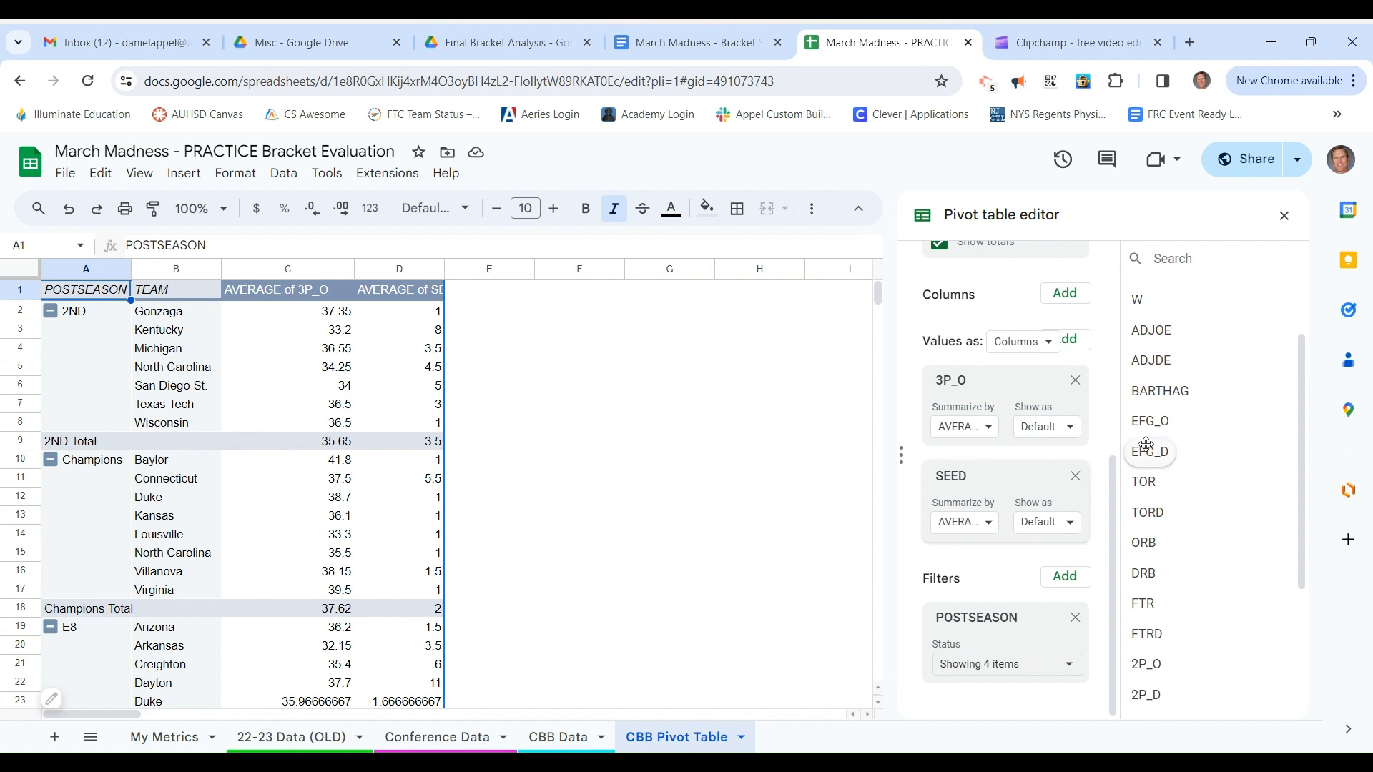
pyautogui.moveTo(1146, 445); pyautogui.dragTo(951, 581)
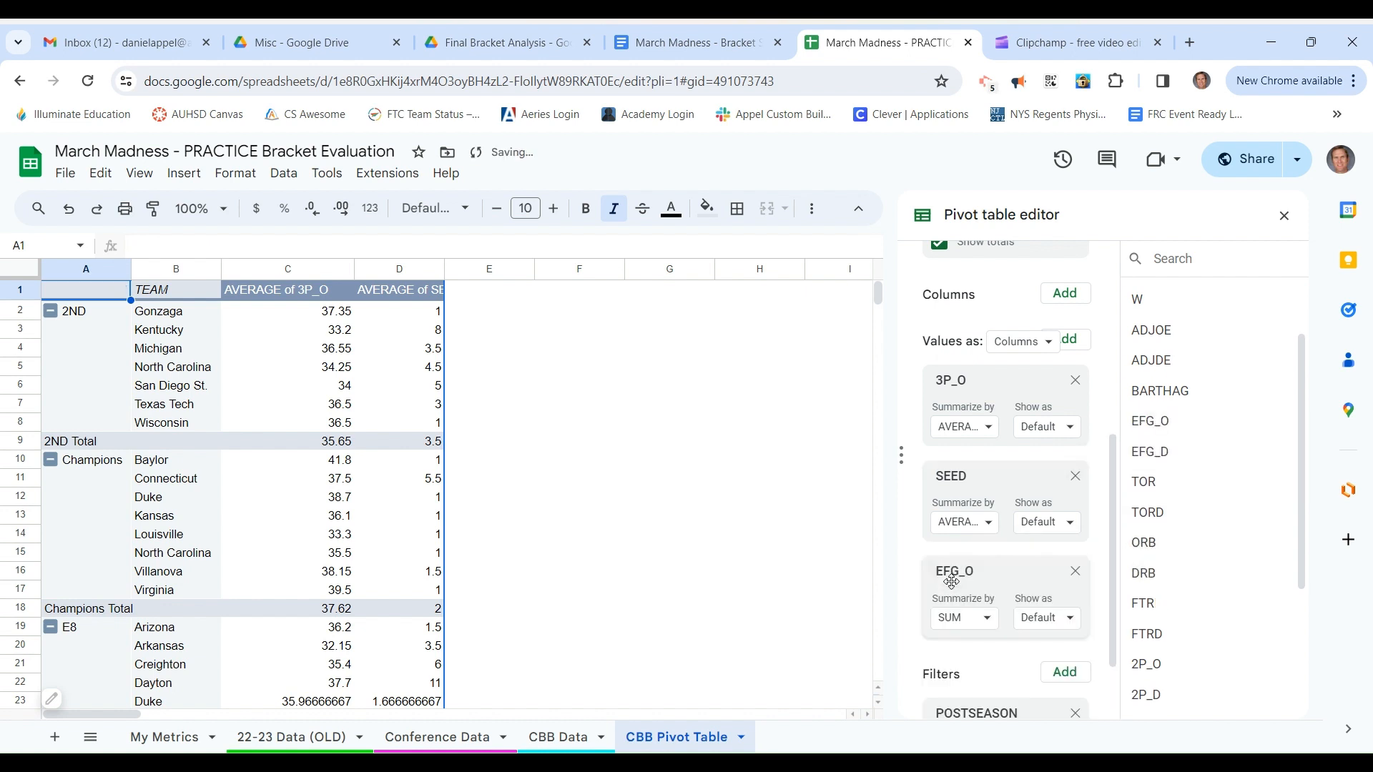
pyautogui.click(990, 619)
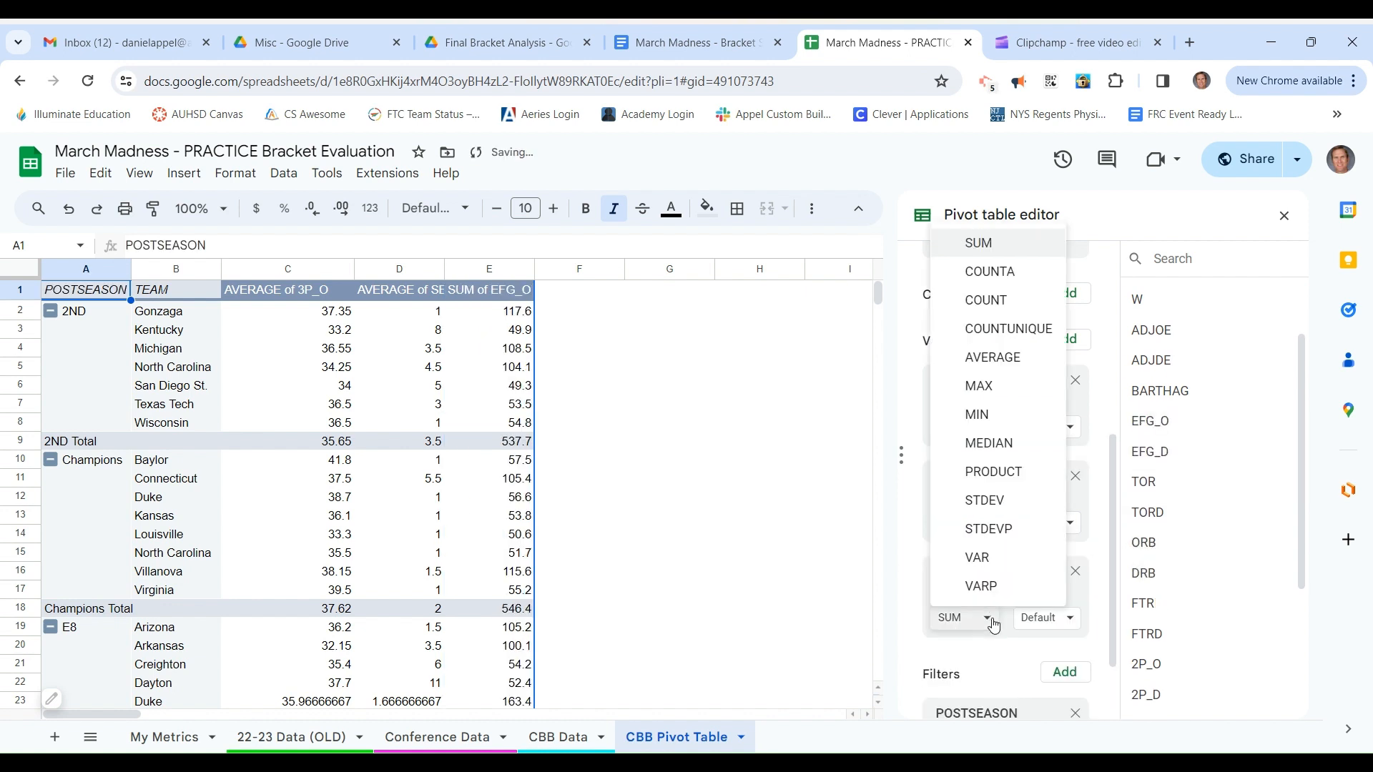
pyautogui.click(996, 359)
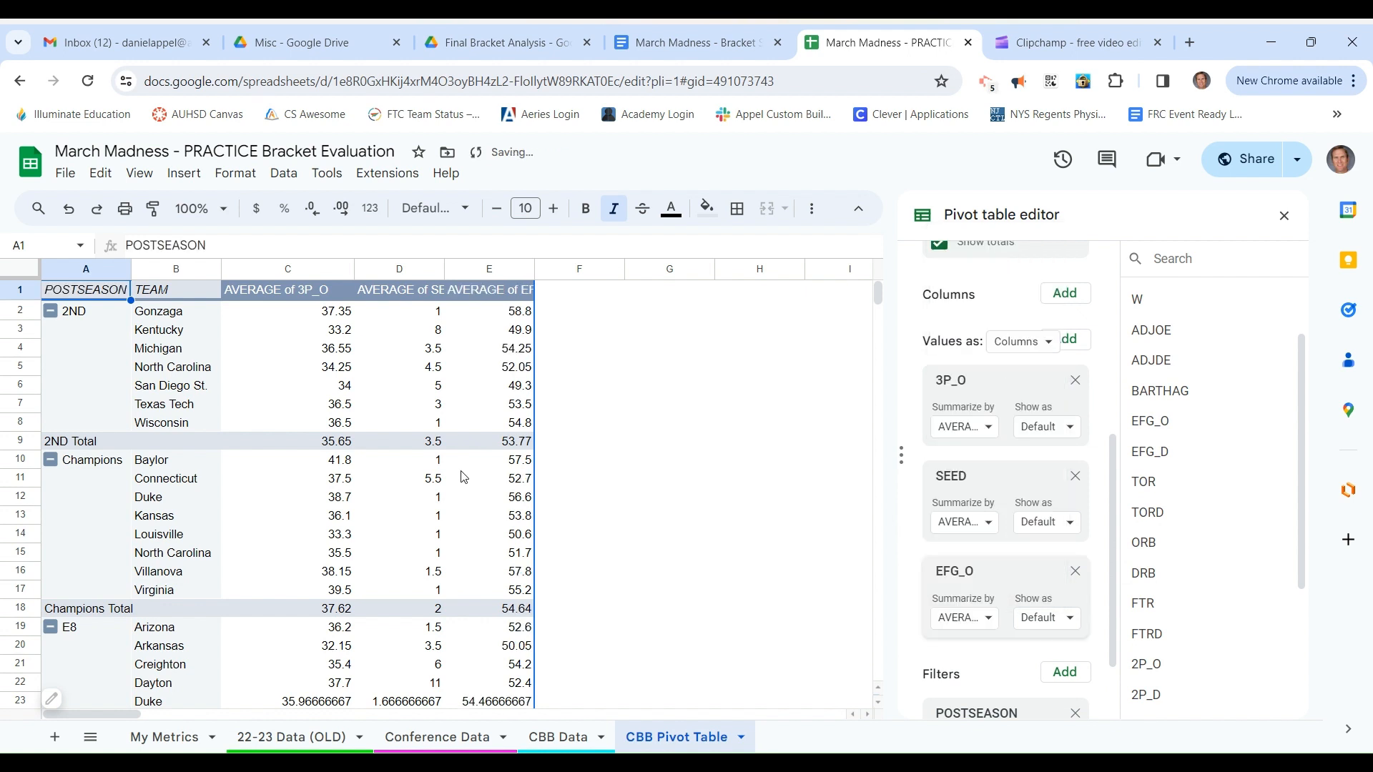
# Step: Freeze row 1 of the CBB Pivot Table sheet so the header stays in place while scrolling
pyautogui.scroll(-1, 188, 458)
pyautogui.scroll(1, 207, 448)
pyautogui.click(20, 289)
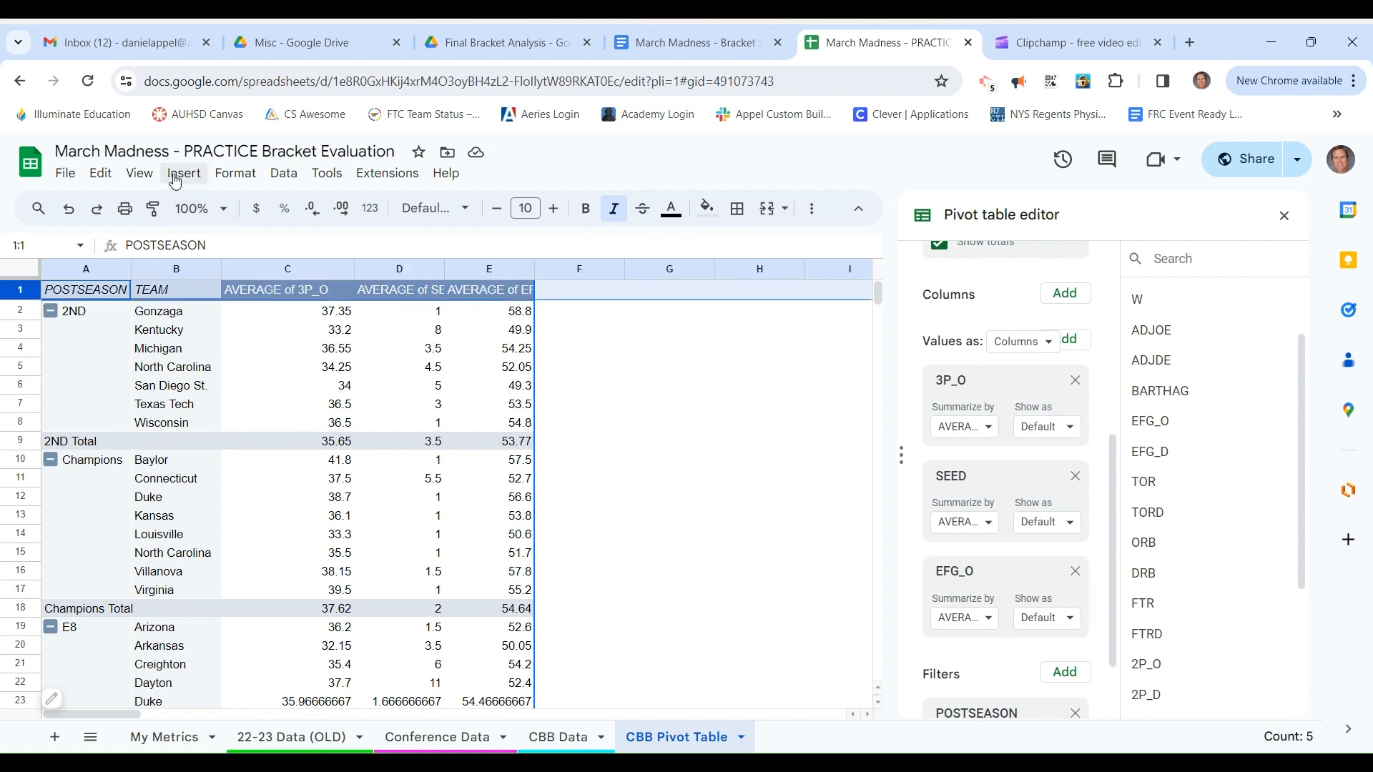
pyautogui.click(139, 173)
pyautogui.moveTo(188, 233)
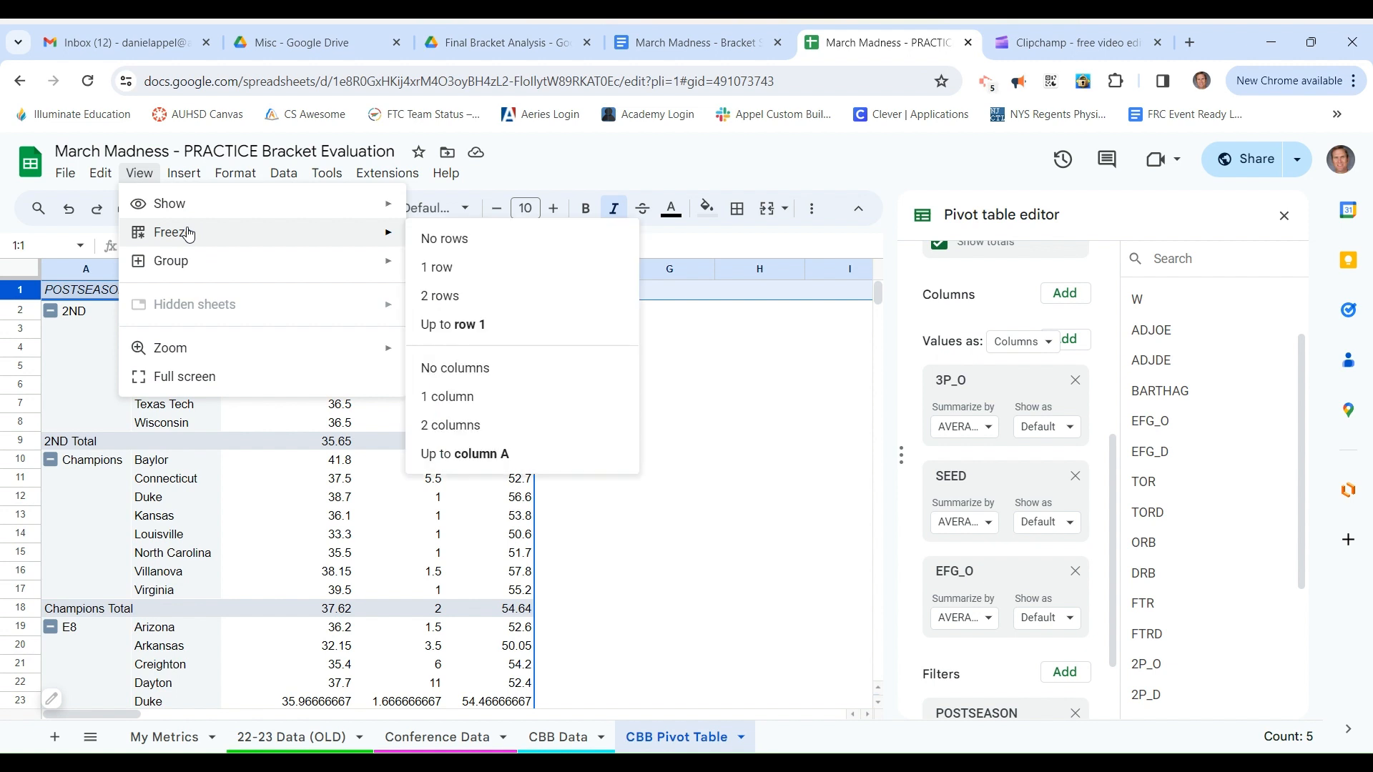
pyautogui.click(530, 271)
pyautogui.scroll(-3, 620, 381)
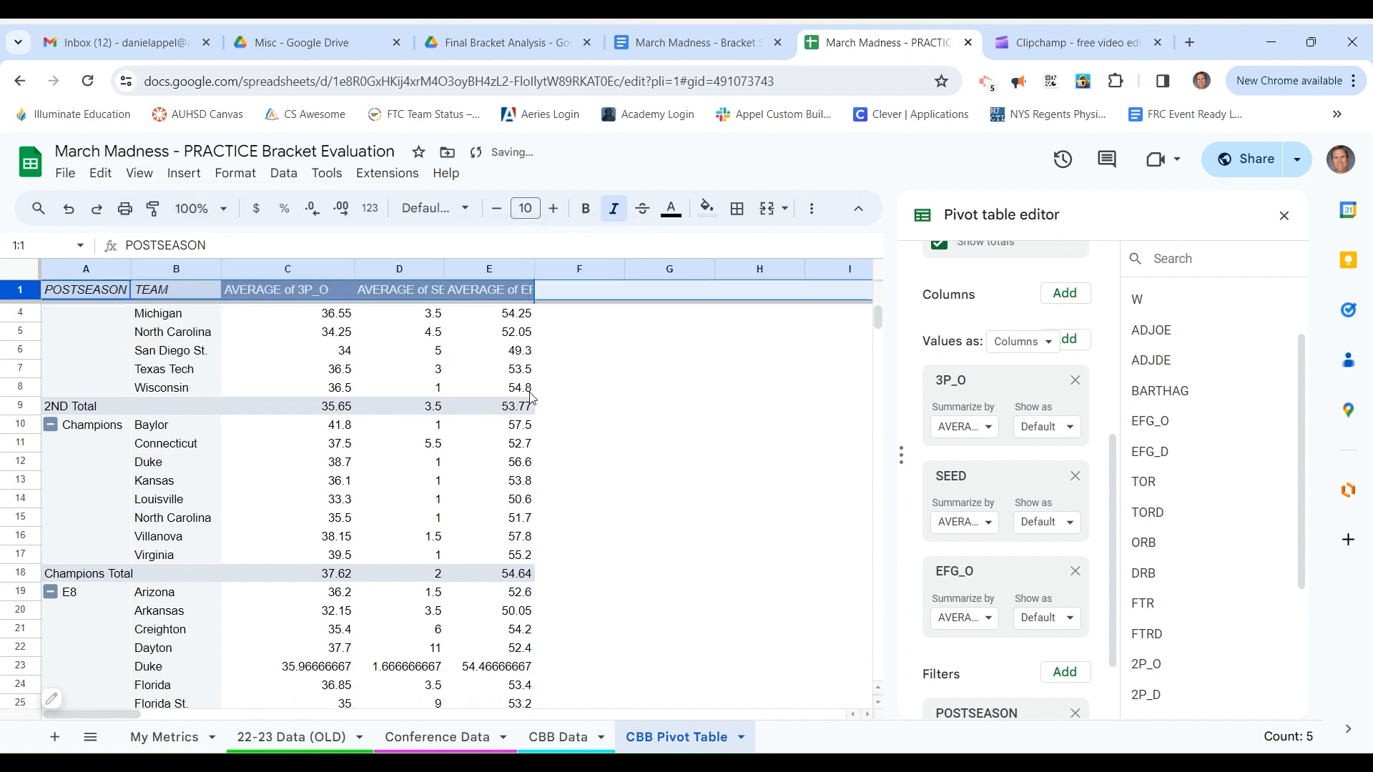
# Step: Wrap the text in header row 1 of the pivot table sheet
pyautogui.click(234, 173)
pyautogui.moveTo(306, 338)
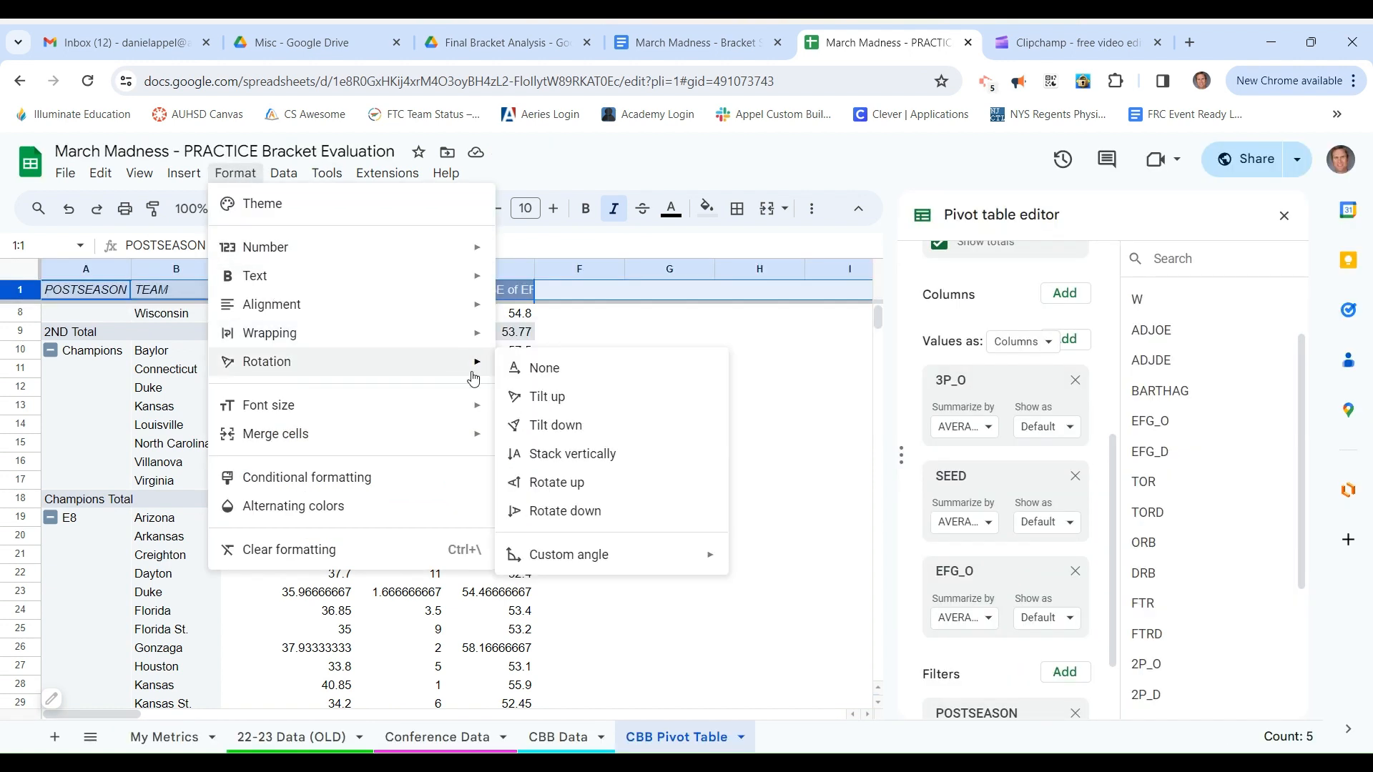
pyautogui.moveTo(477, 317)
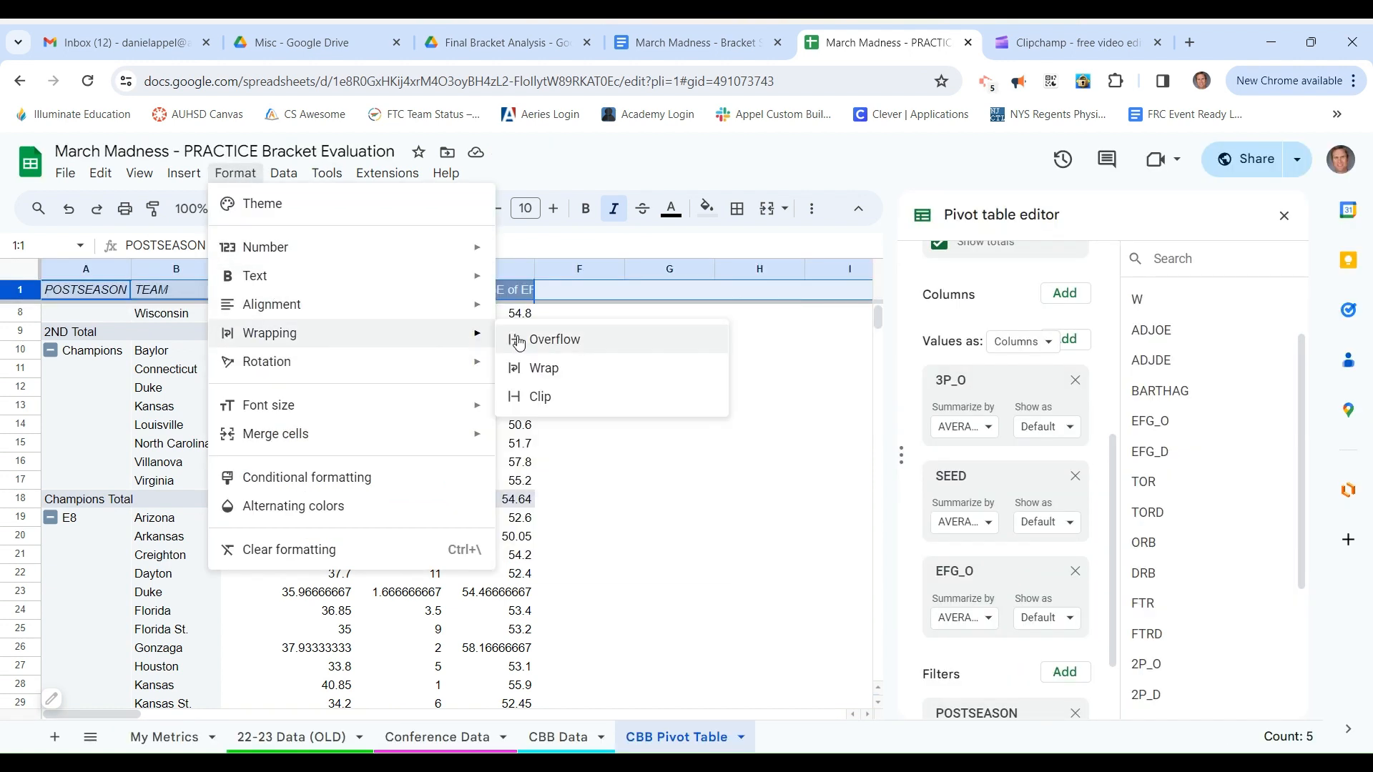
pyautogui.click(507, 369)
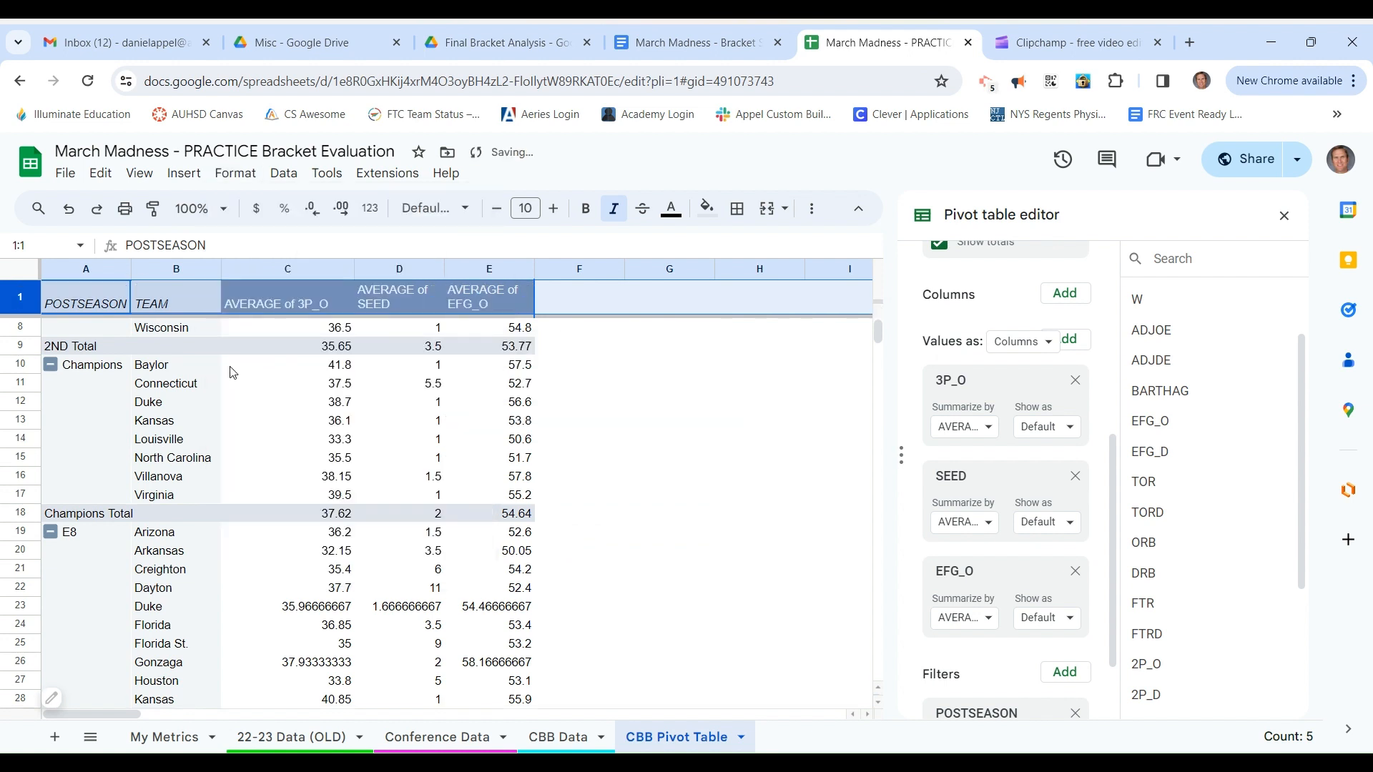
# Step: Compare the average 3P_O, SEED and EFG_O across the postseason group totals and the grand total
pyautogui.scroll(-3, 232, 375)
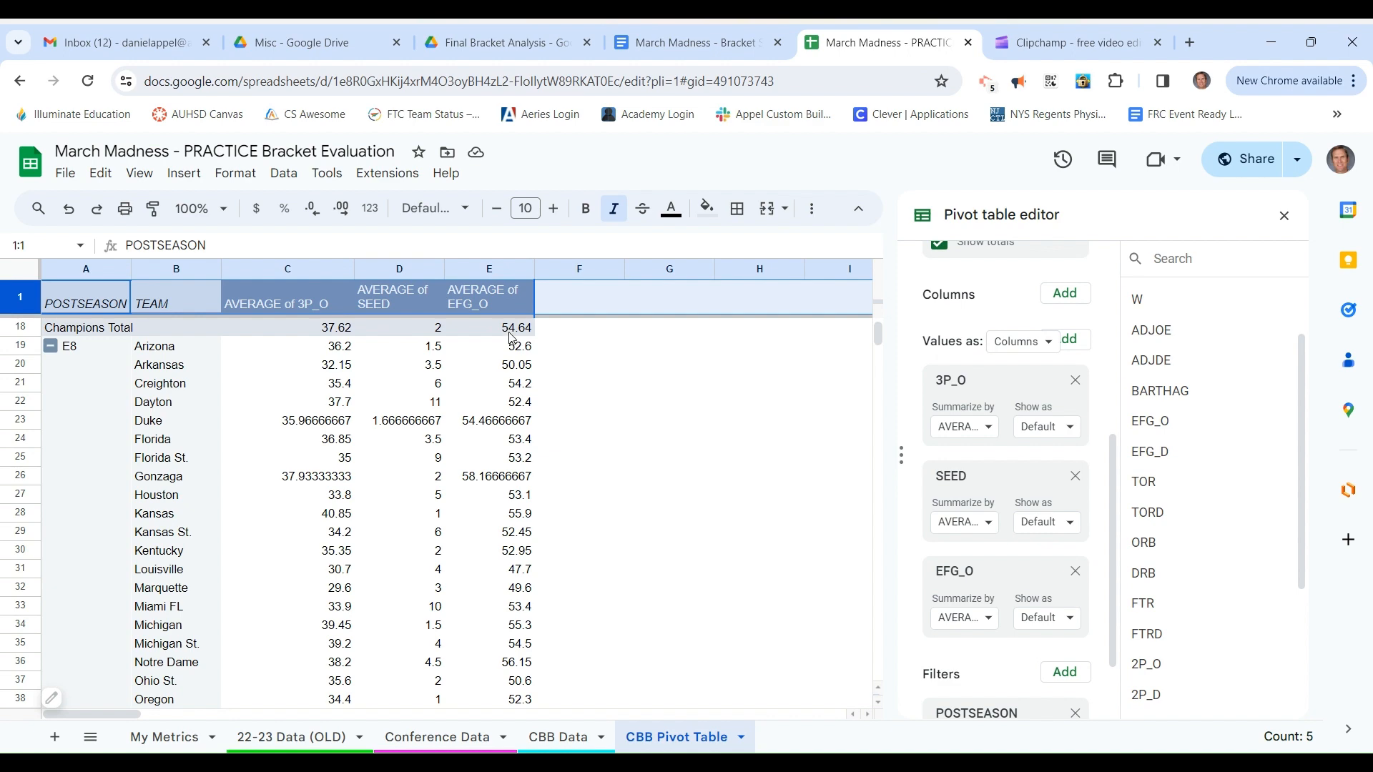
pyautogui.scroll(5, 512, 338)
pyautogui.scroll(-5, 393, 355)
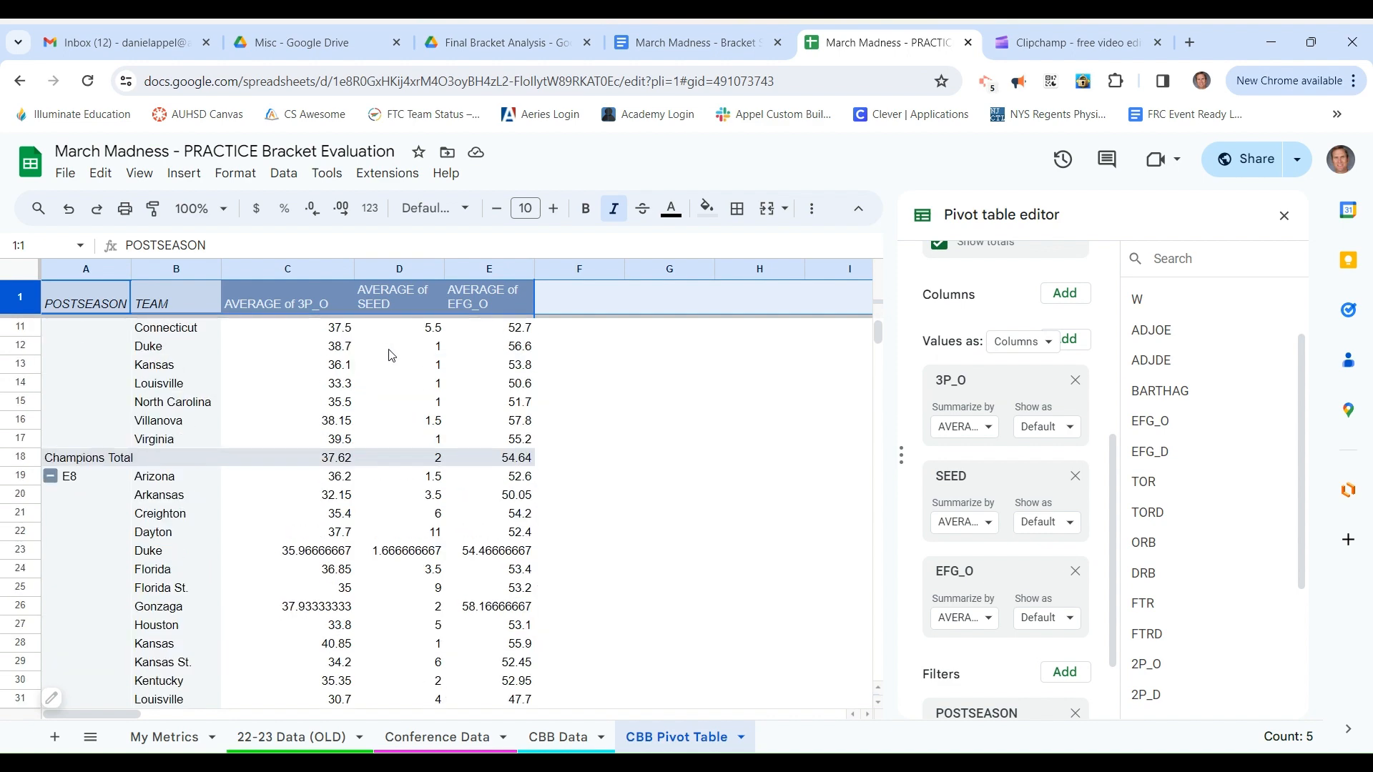
pyautogui.scroll(-9, 393, 356)
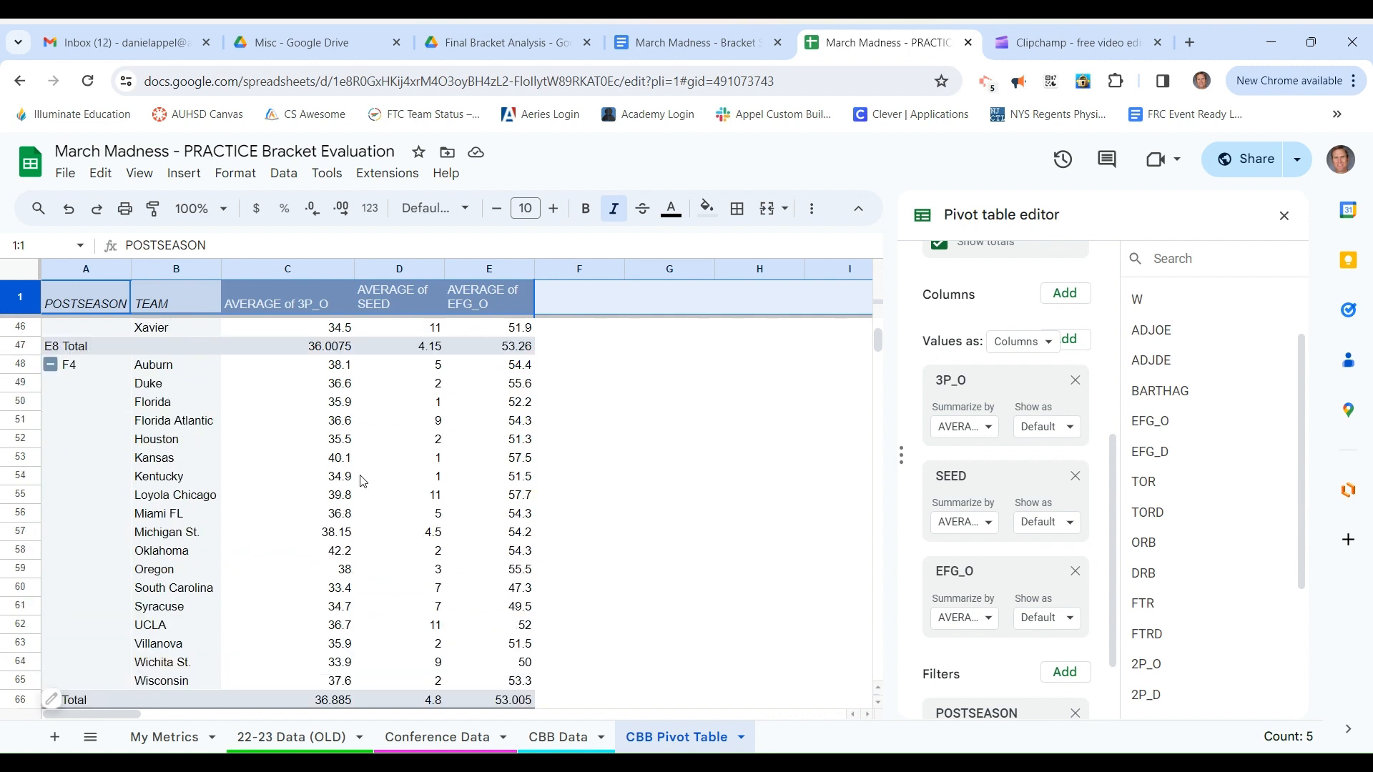
pyautogui.scroll(-1, 322, 657)
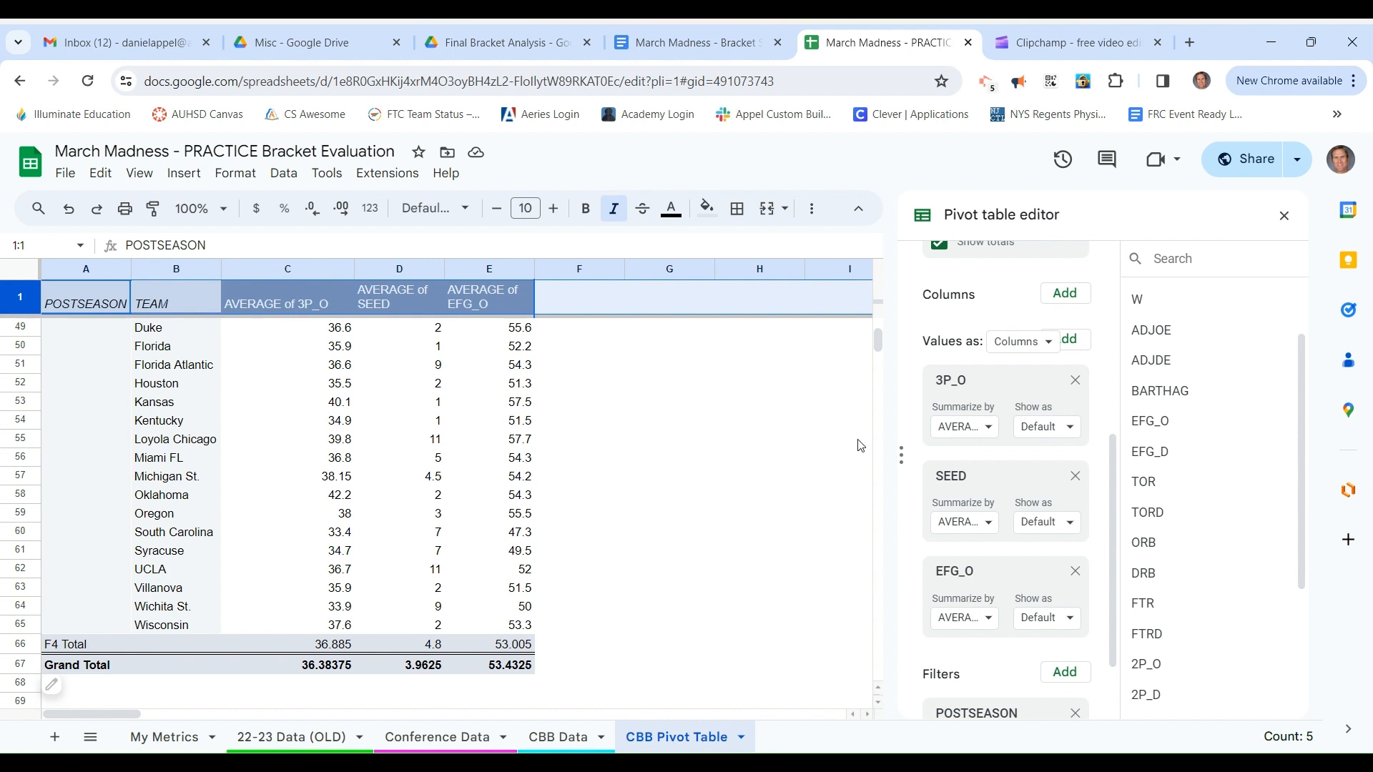
pyautogui.scroll(15, 860, 445)
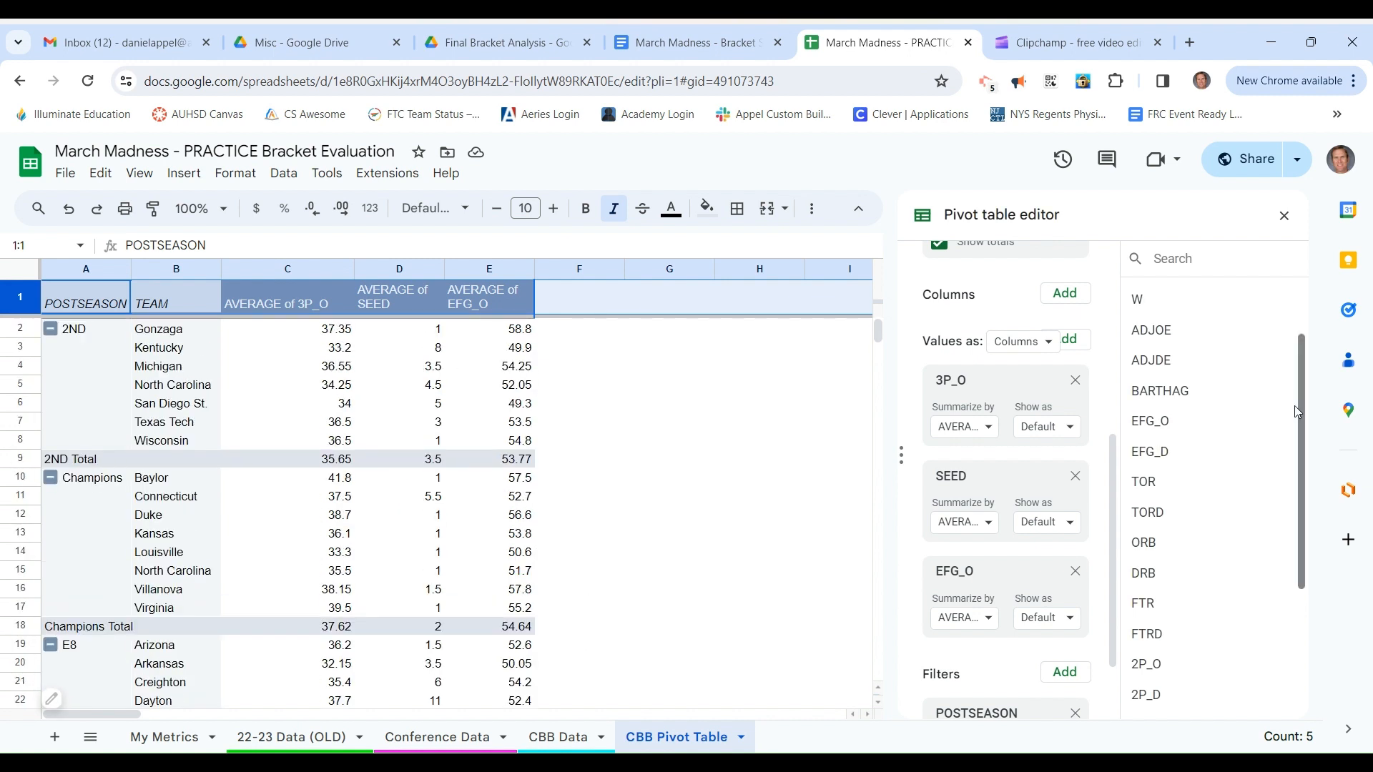
# Step: Add TOR to the pivot table values and summarize it by AVERAGE
pyautogui.scroll(-2, 1158, 500)
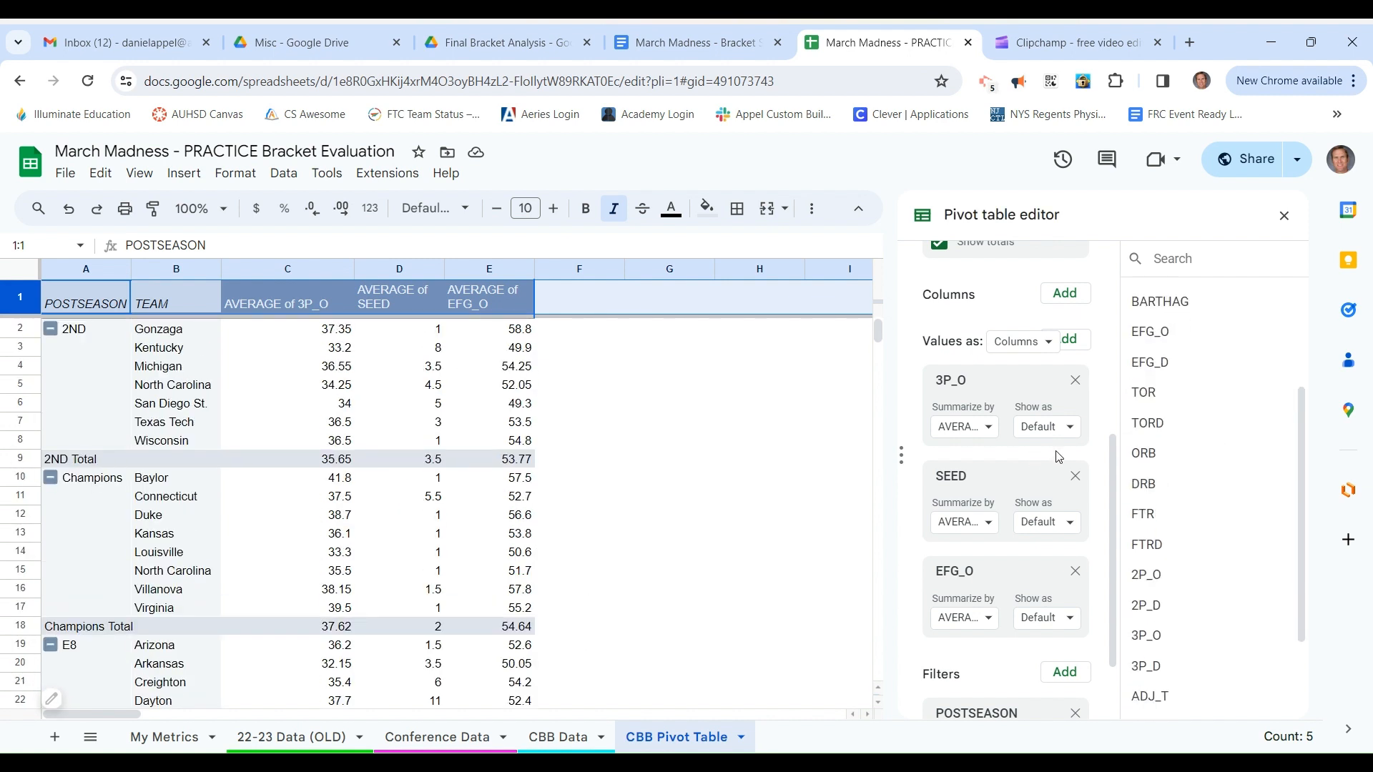
pyautogui.scroll(2, 1217, 478)
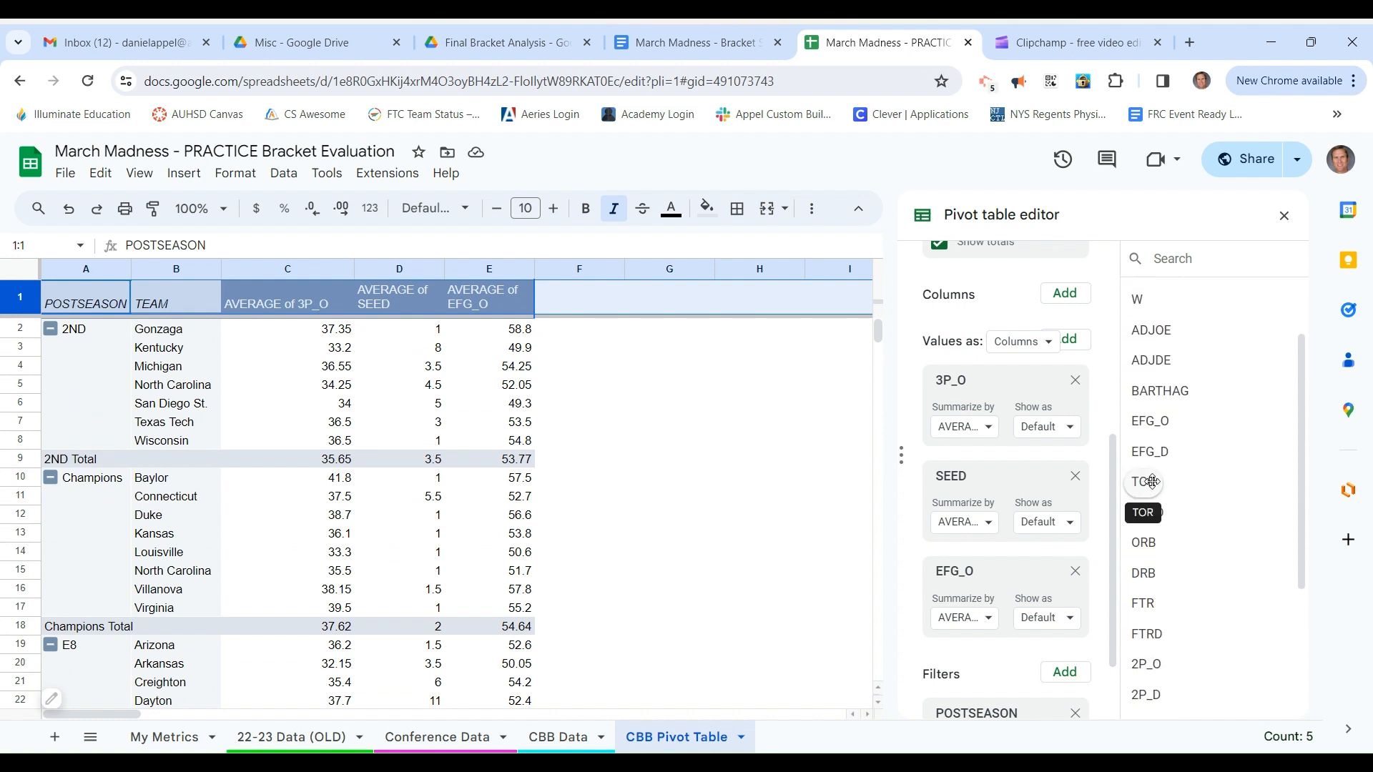
pyautogui.moveTo(1152, 481); pyautogui.dragTo(939, 643)
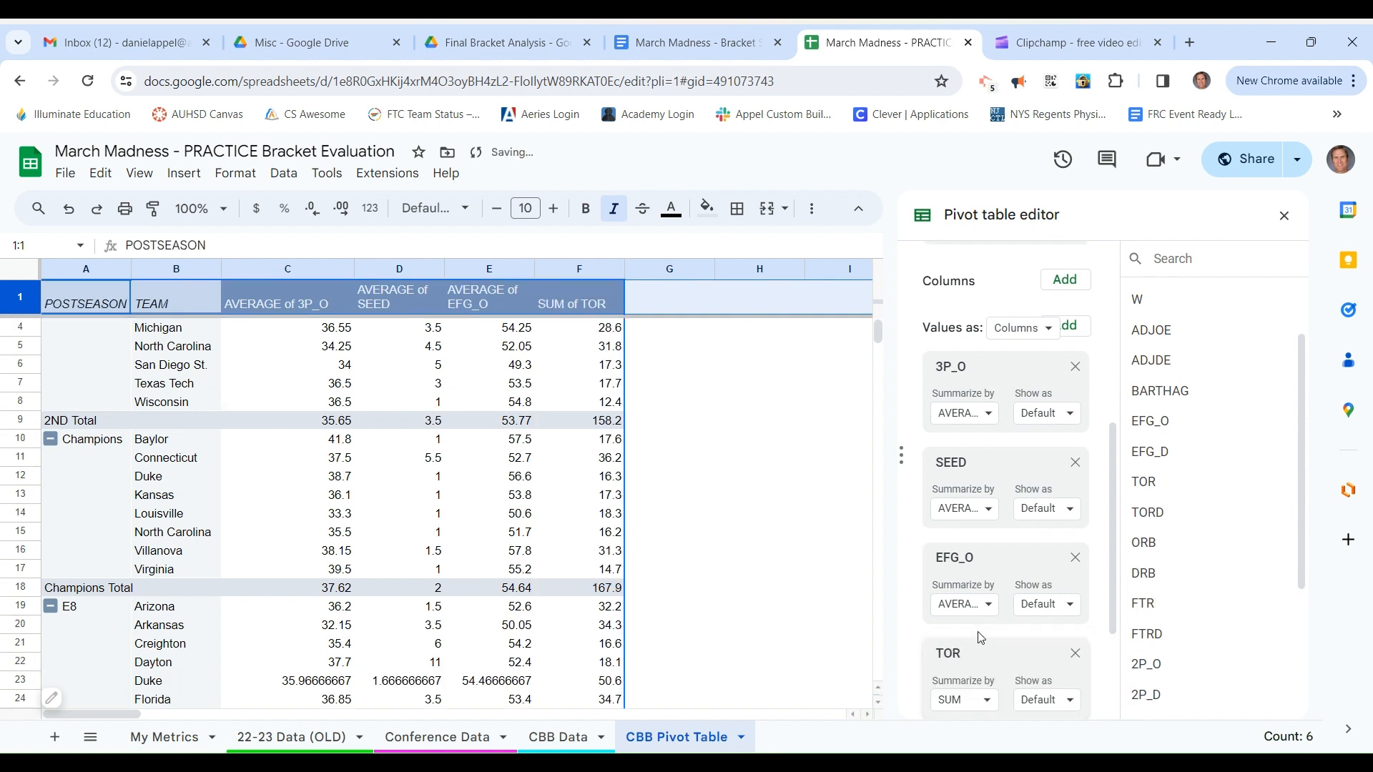
pyautogui.scroll(-1, 977, 666)
pyautogui.scroll(-2, 977, 666)
pyautogui.click(985, 522)
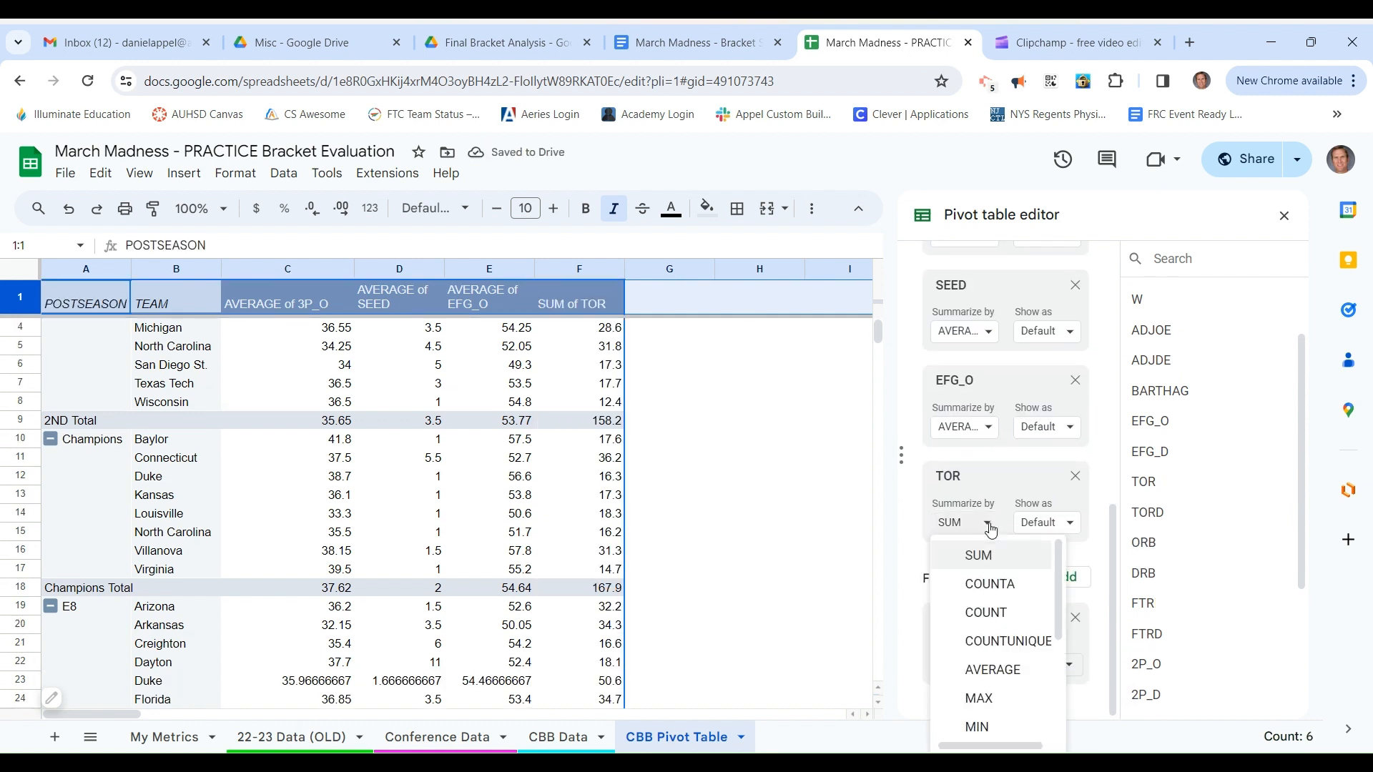
pyautogui.click(969, 669)
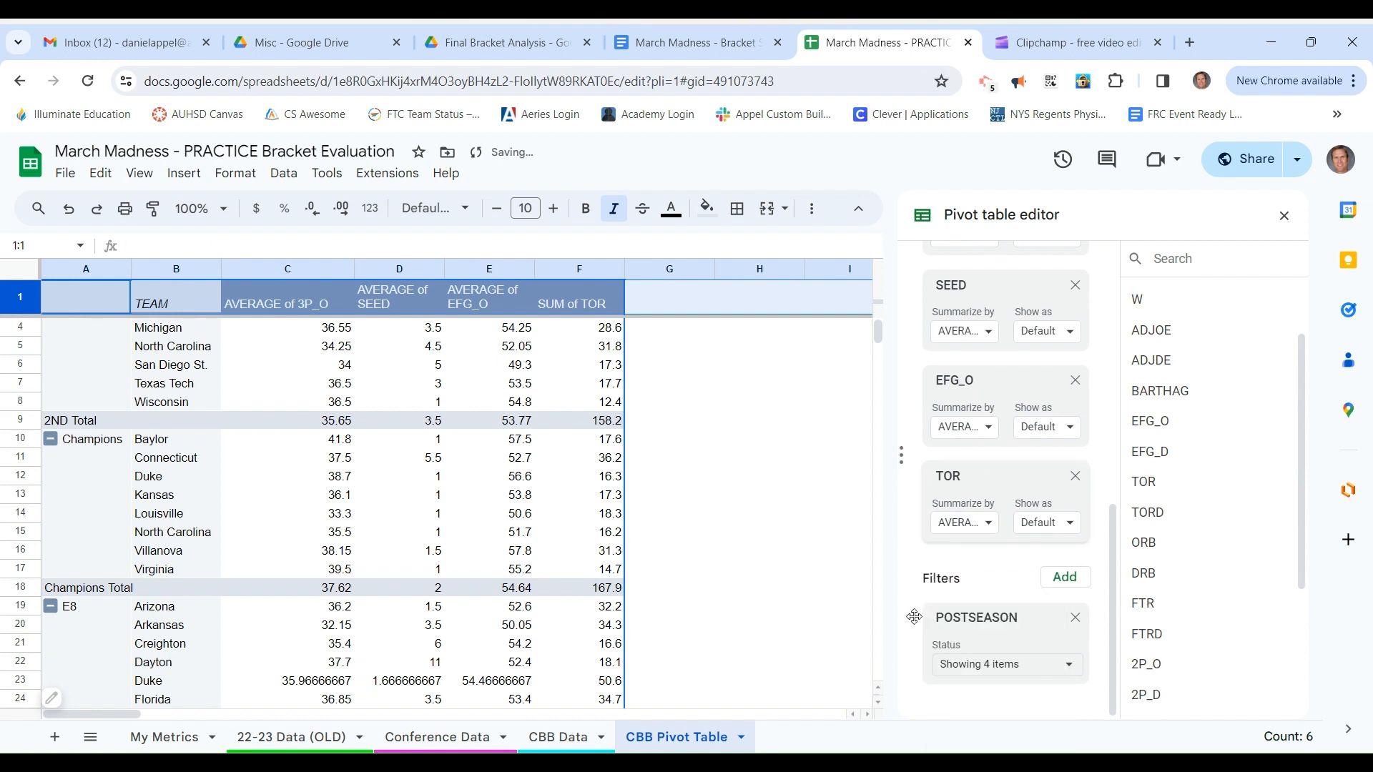
pyautogui.scroll(1, 680, 515)
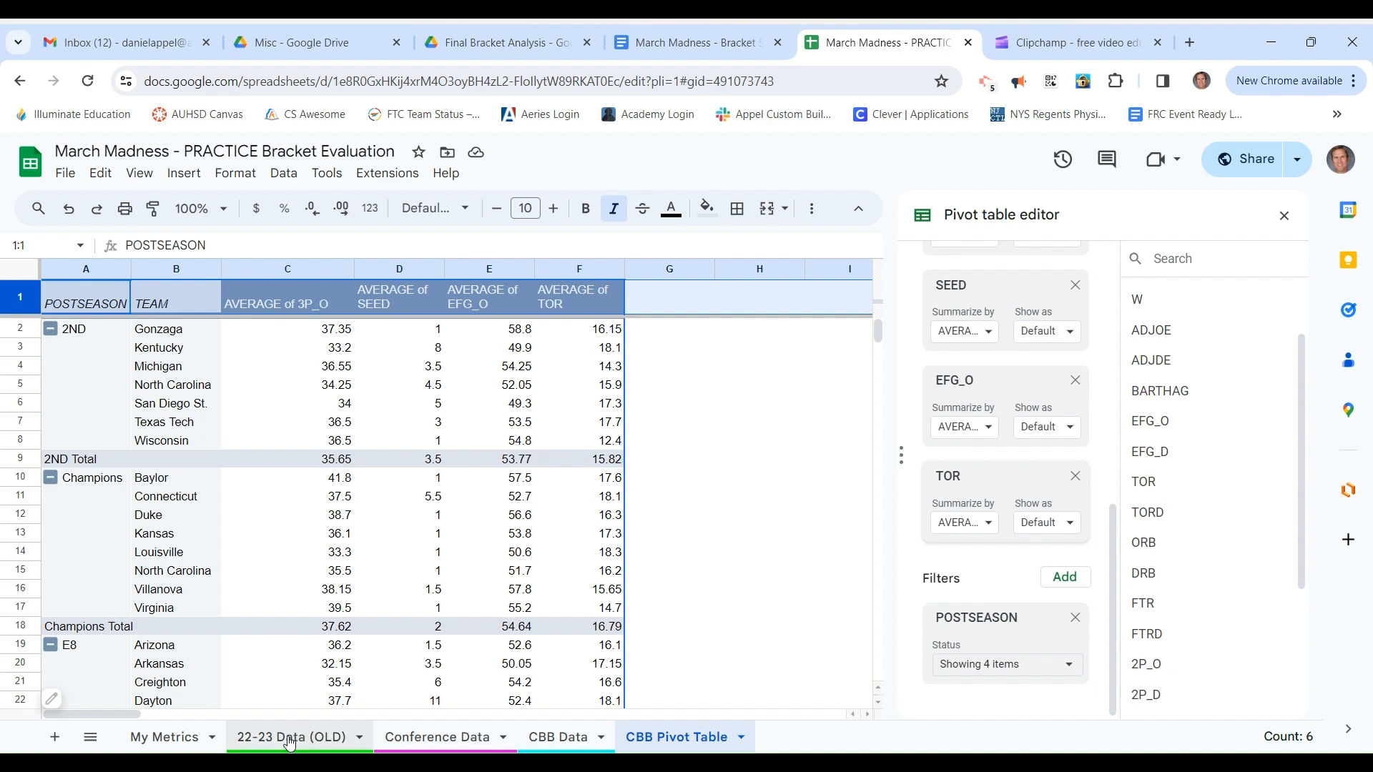
# Step: On the My Metrics sheet, put a red outer border around the Ref. # cells C1:F1
pyautogui.click(175, 740)
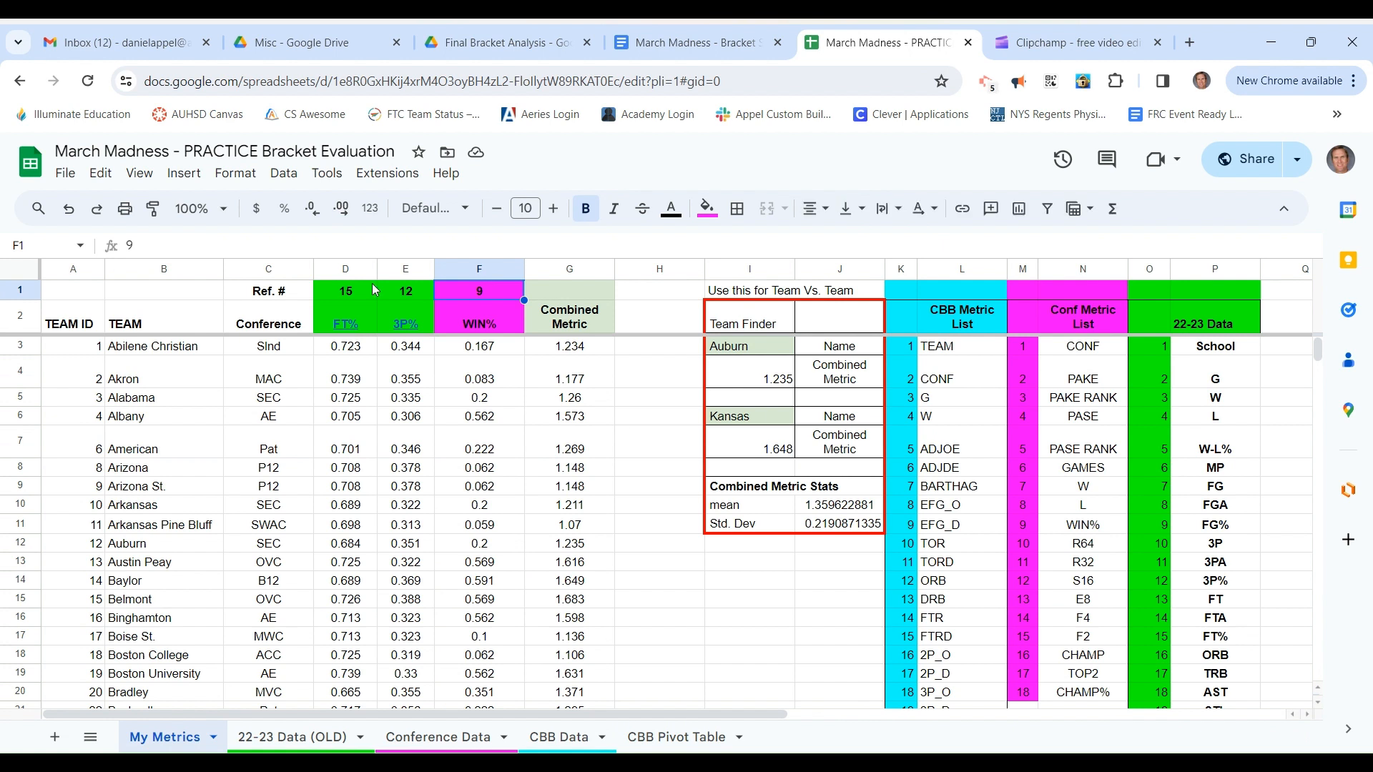
pyautogui.click(337, 294)
pyautogui.moveTo(272, 294); pyautogui.dragTo(485, 297)
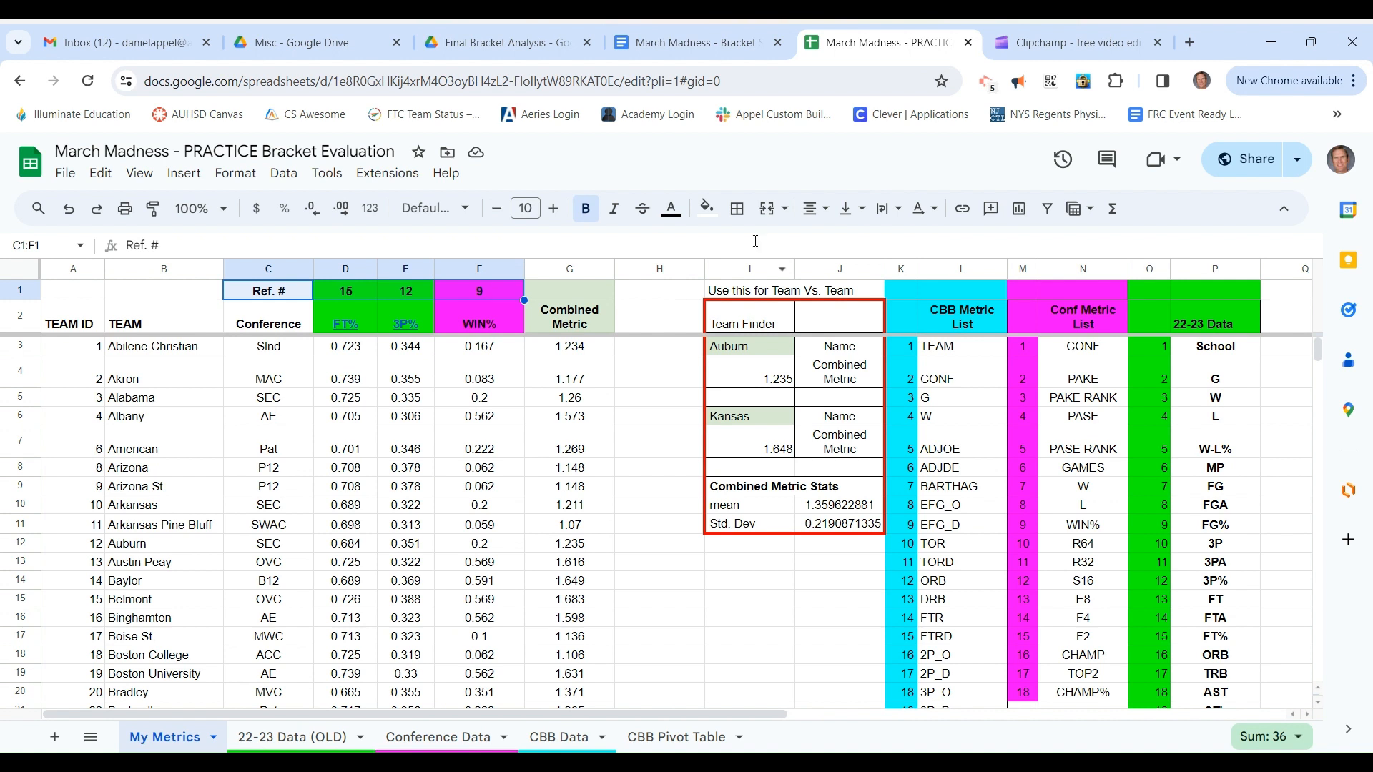
pyautogui.click(736, 208)
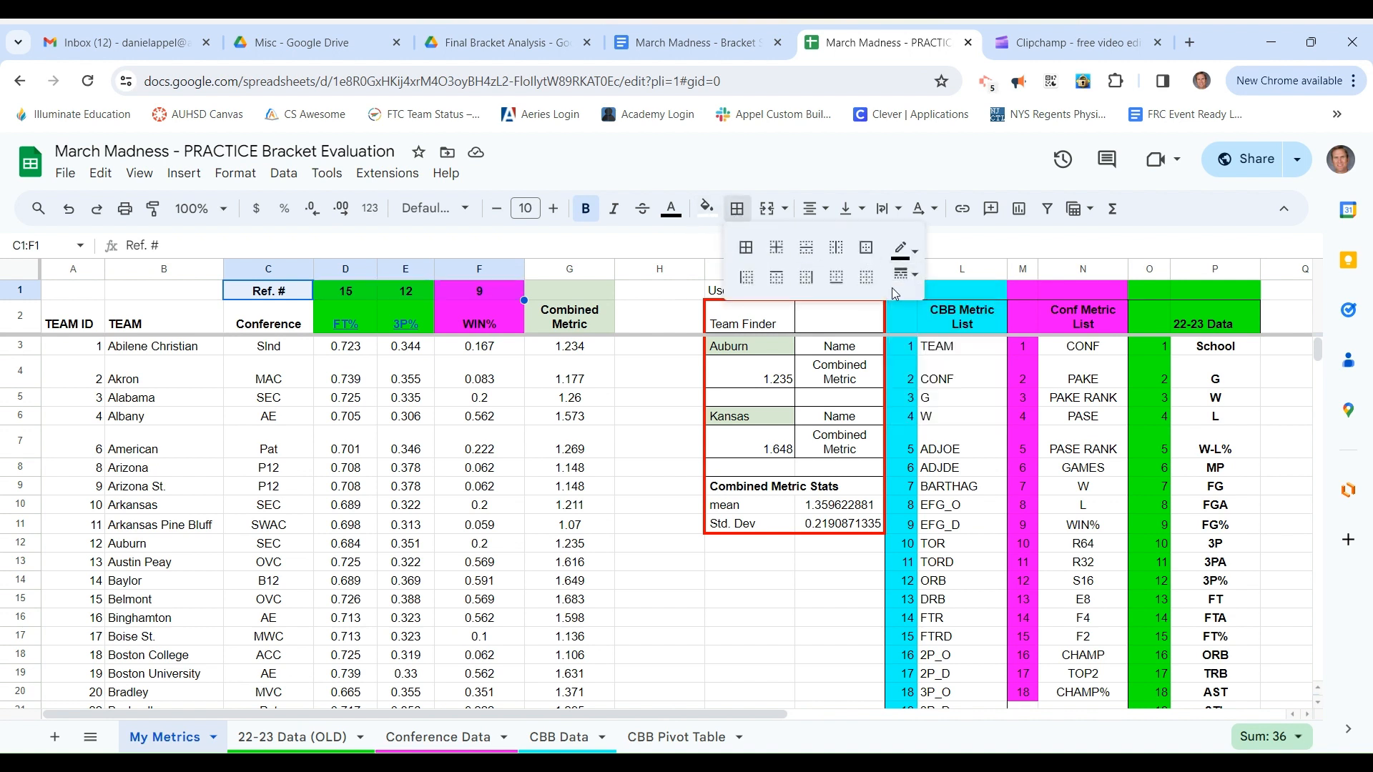
pyautogui.click(904, 249)
pyautogui.click(928, 341)
pyautogui.click(865, 248)
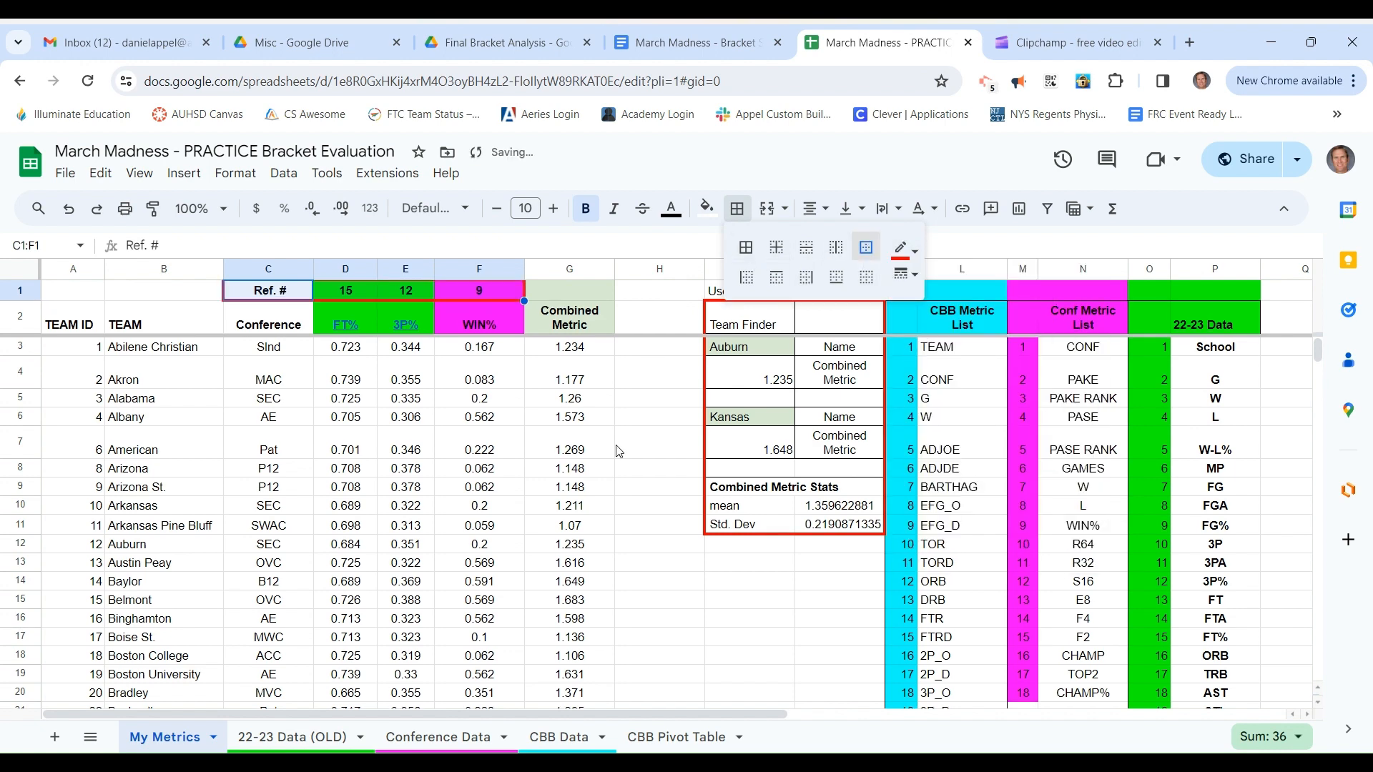
# Step: Put red outer borders around the two Team Finder name cells, I3 and I6
pyautogui.click(758, 355)
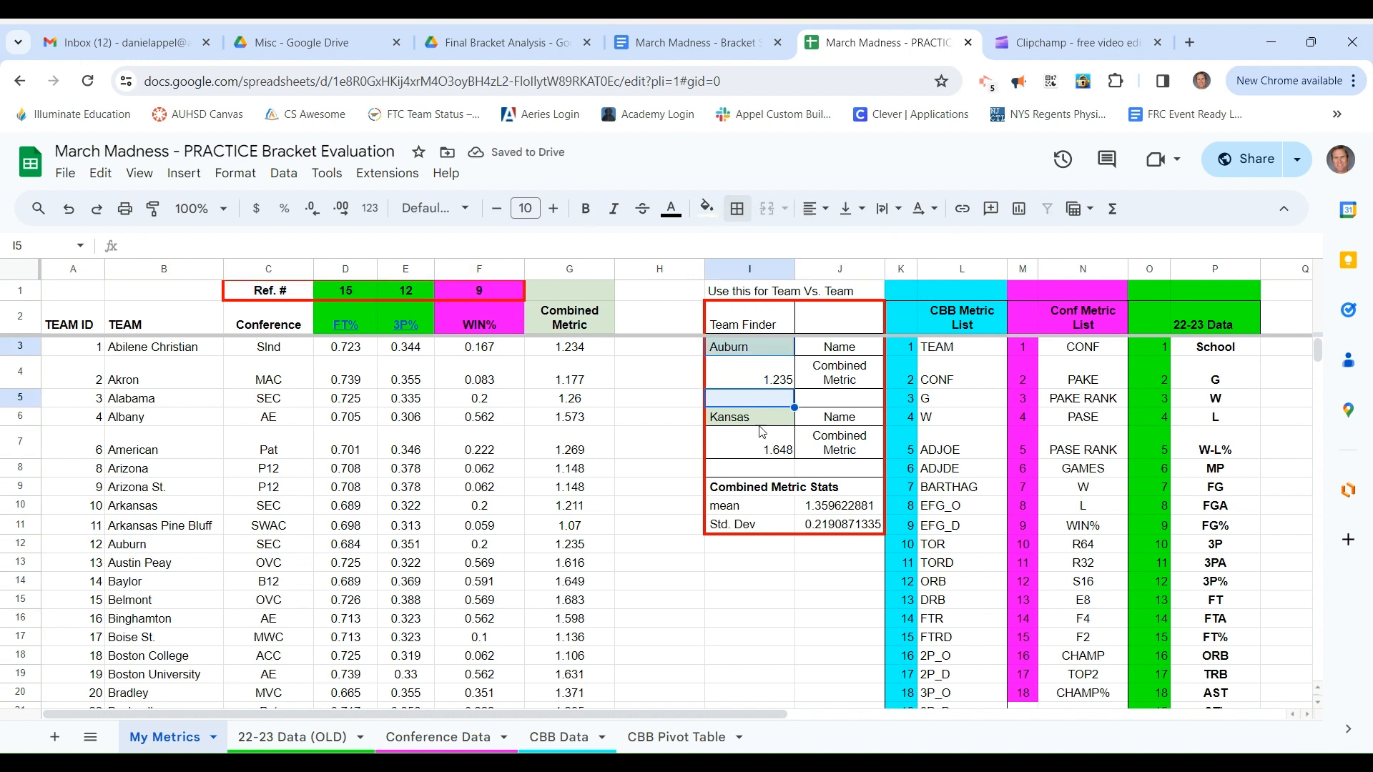
pyautogui.click(762, 416)
pyautogui.keyDown('ctrl'); pyautogui.click(769, 359); pyautogui.keyUp('ctrl')
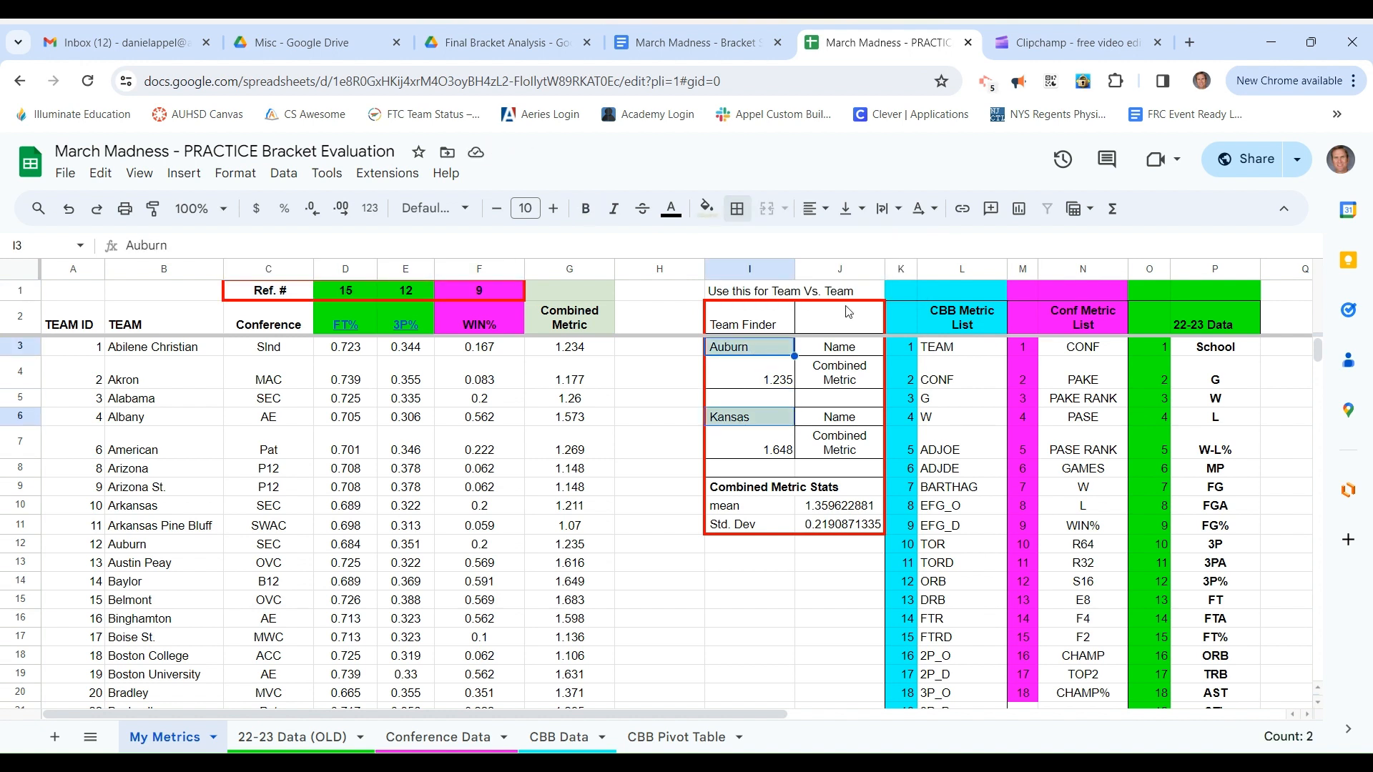
pyautogui.click(739, 217)
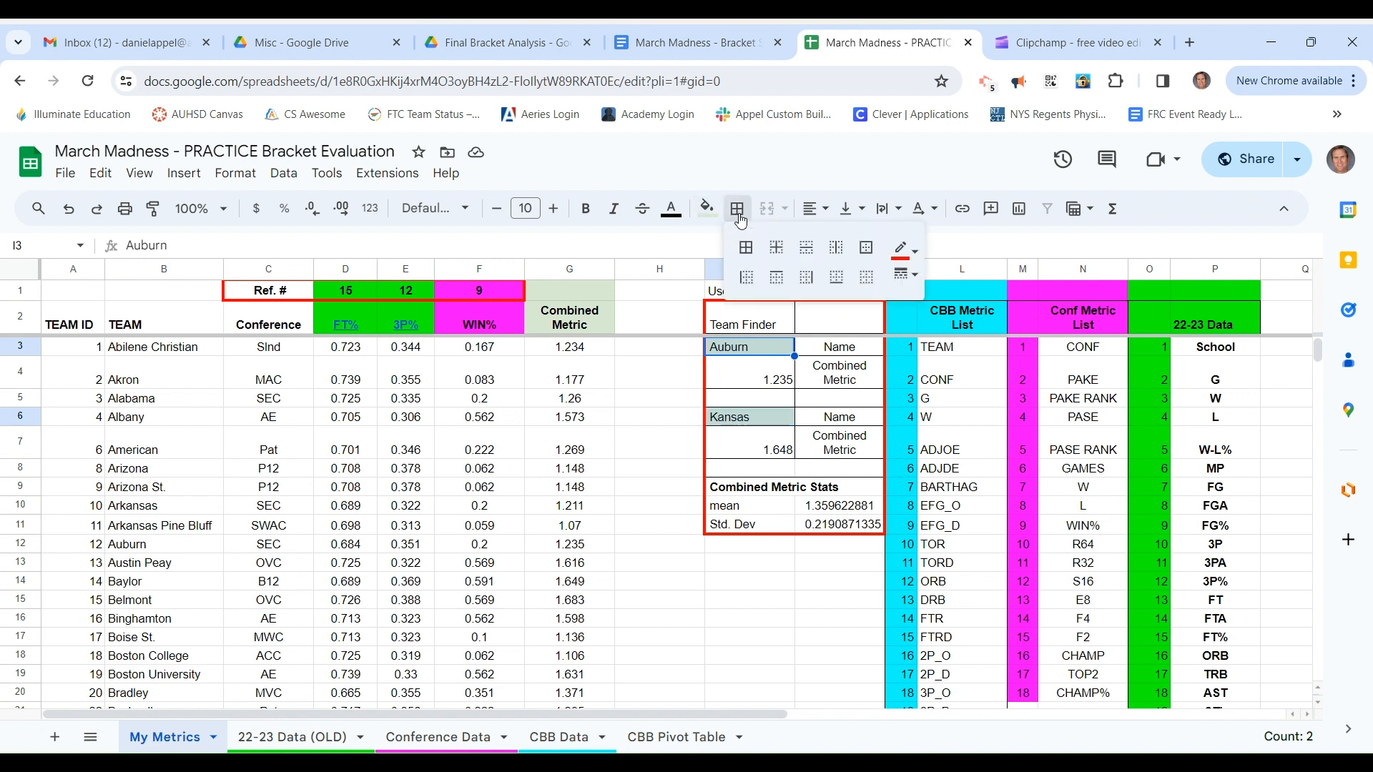
pyautogui.click(866, 248)
pyautogui.click(666, 402)
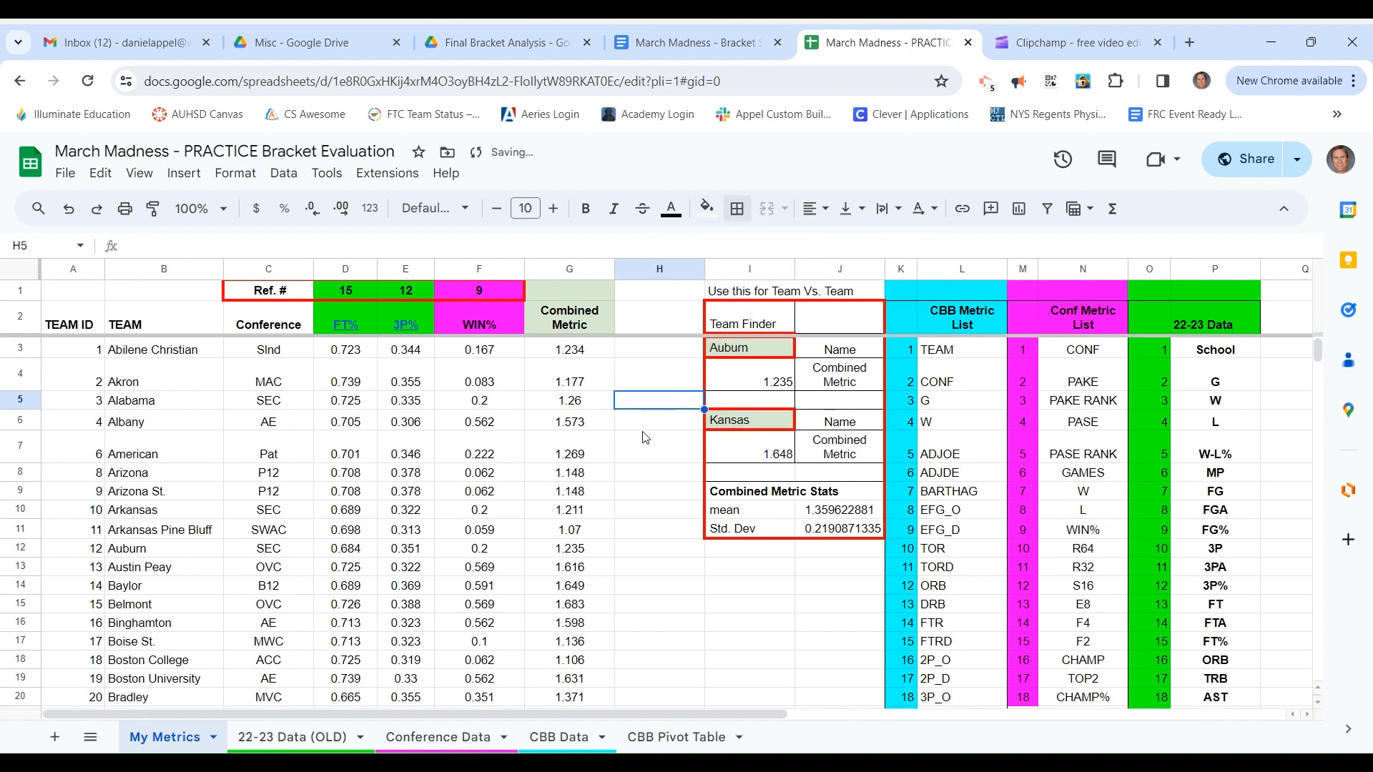